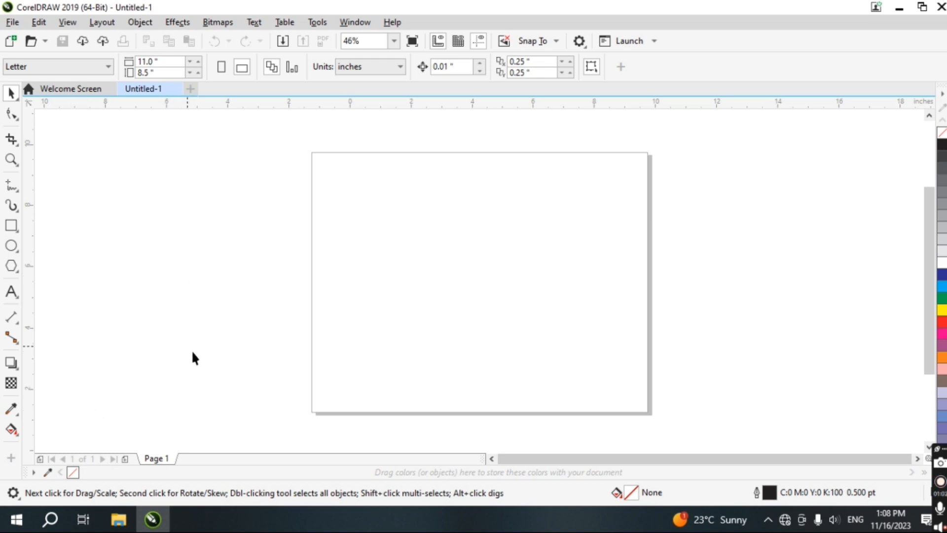
# Draw a rectangle about 3.7 by 3.6 inches on the page and fill it blue
pyautogui.click(11, 364)
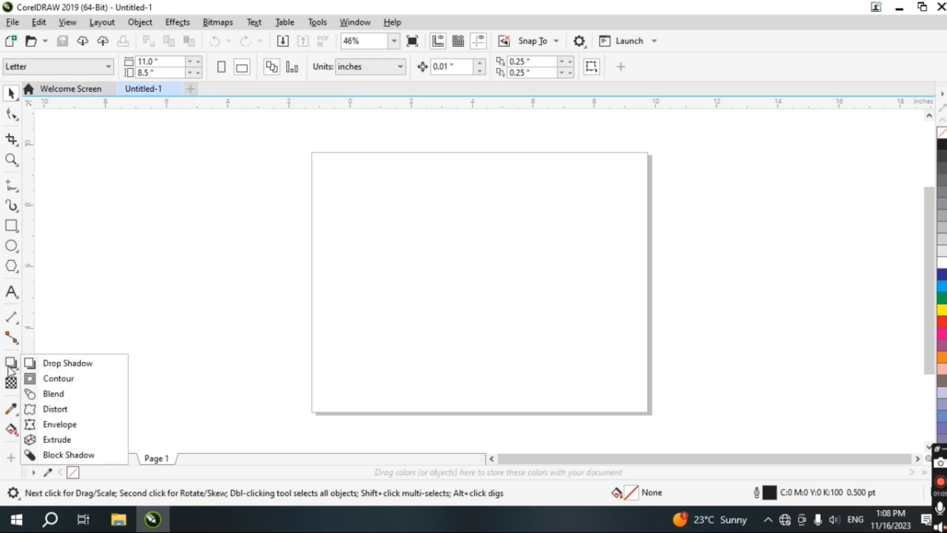
pyautogui.click(10, 225)
pyautogui.moveTo(402, 200); pyautogui.dragTo(516, 310)
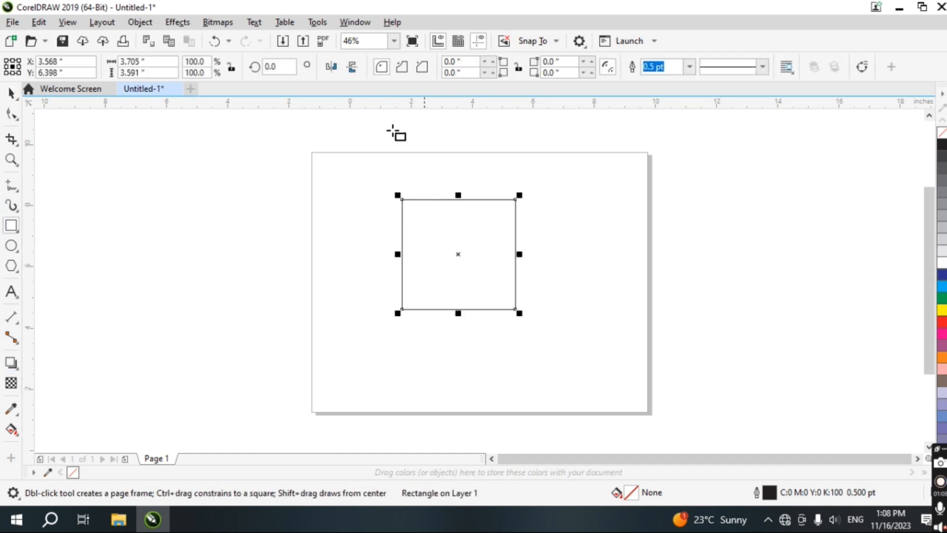
pyautogui.click(941, 287)
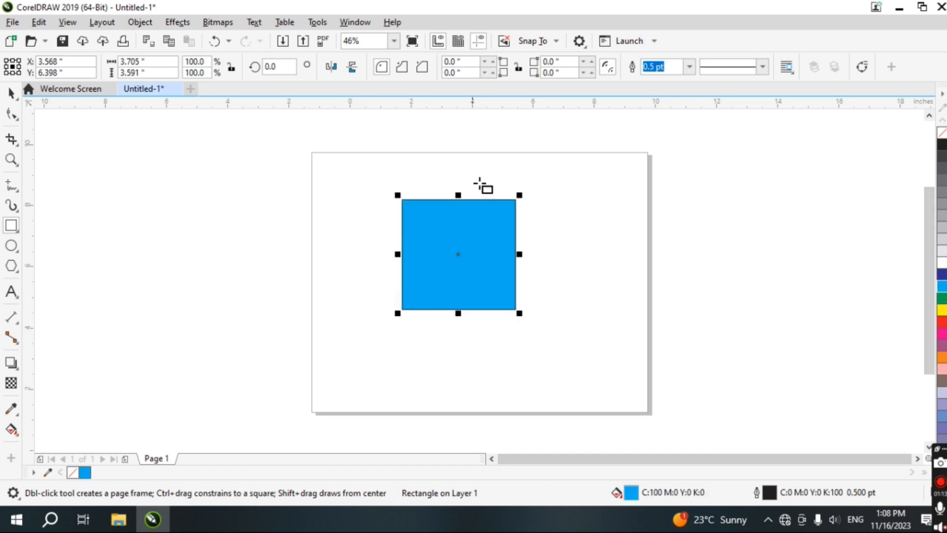
# Add a flat drop shadow to the blue rectangle, offset toward the lower right
pyautogui.click(16, 367)
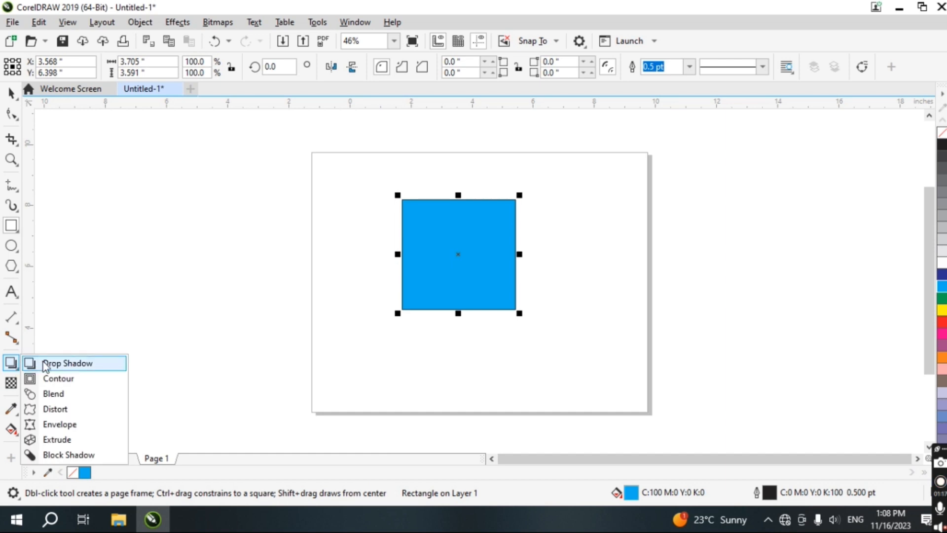
pyautogui.click(65, 363)
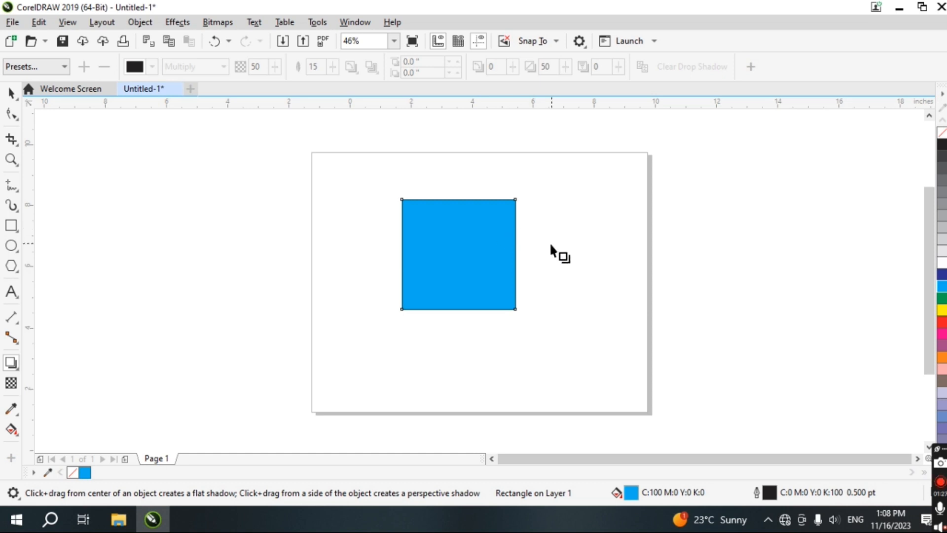
pyautogui.moveTo(463, 250); pyautogui.dragTo(599, 318)
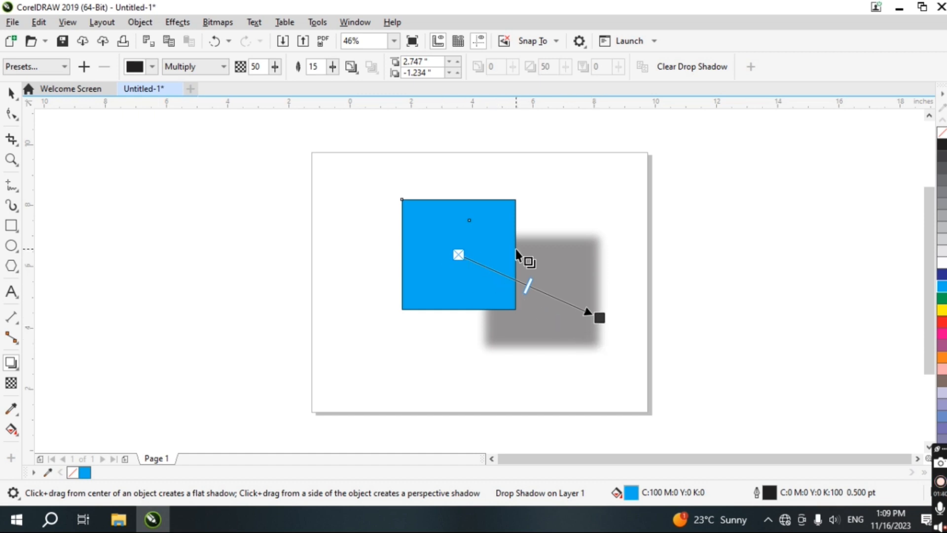
# Replace it with a perspective shadow from the rectangle's side, stretching it out toward the upper left
pyautogui.moveTo(515, 254); pyautogui.dragTo(370, 335)
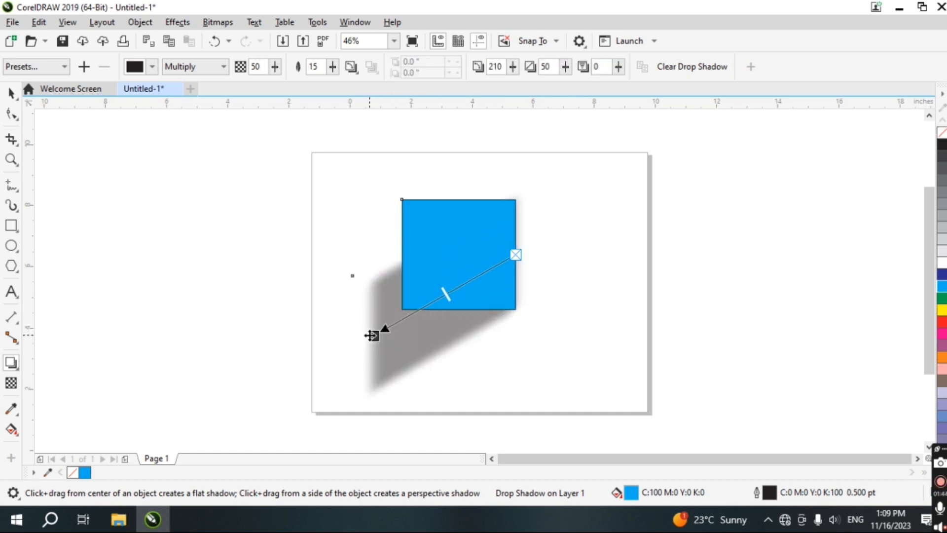
pyautogui.moveTo(458, 309); pyautogui.dragTo(348, 189)
pyautogui.press('space')
pyautogui.click(488, 340)
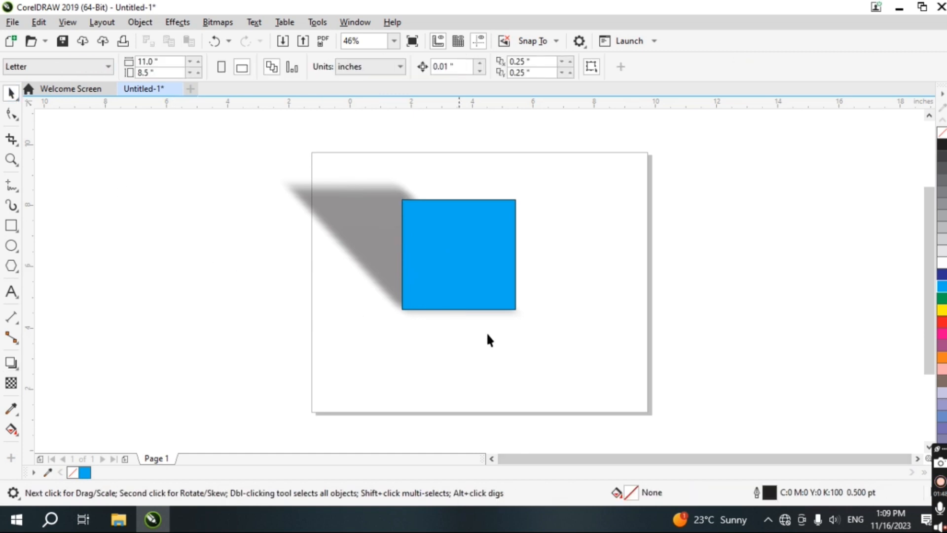
# Move the blue rectangle off the page to the upper left and scale it to about 2.9 by 2.8 inches
pyautogui.click(464, 266)
pyautogui.moveTo(466, 269); pyautogui.dragTo(190, 201)
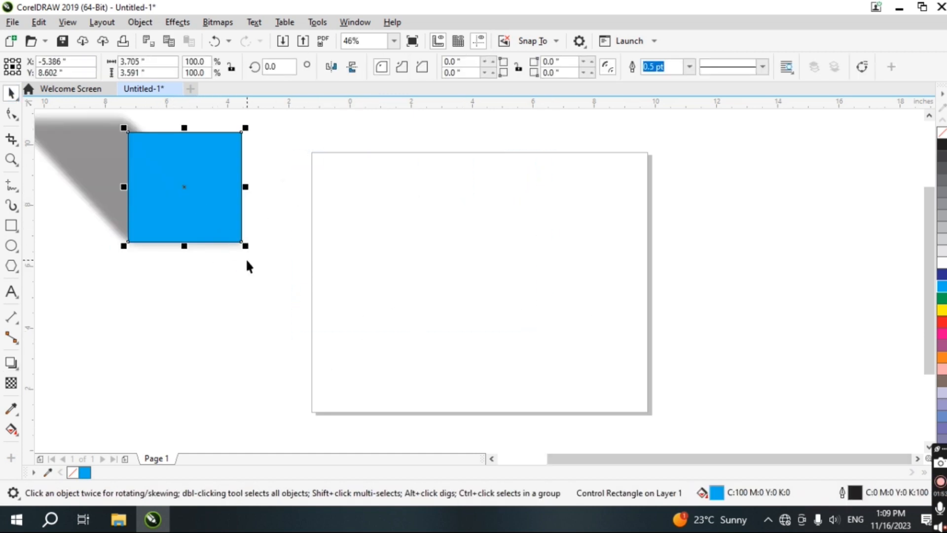
pyautogui.moveTo(244, 245); pyautogui.dragTo(218, 228)
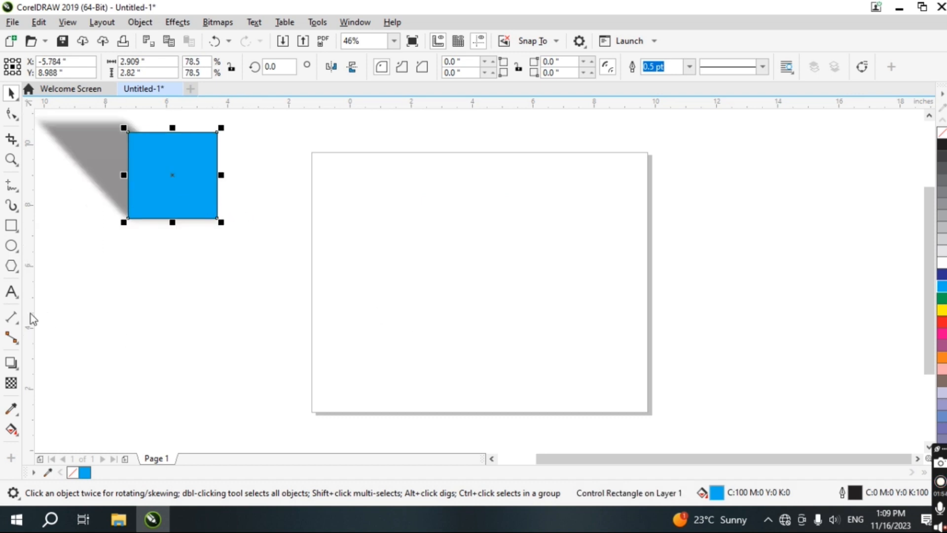
# Draw a circle about 2.2 inches wide below the blue rectangle
pyautogui.click(10, 365)
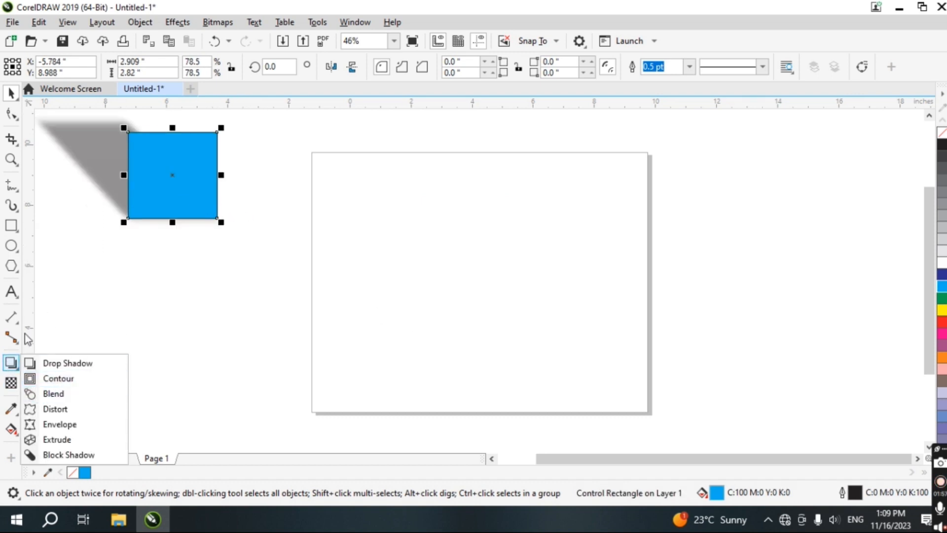
pyautogui.click(13, 246)
pyautogui.moveTo(61, 255); pyautogui.dragTo(138, 330)
# Add a flat drop shadow to the circle toward the lower right and fill the circle pink
pyautogui.click(10, 364)
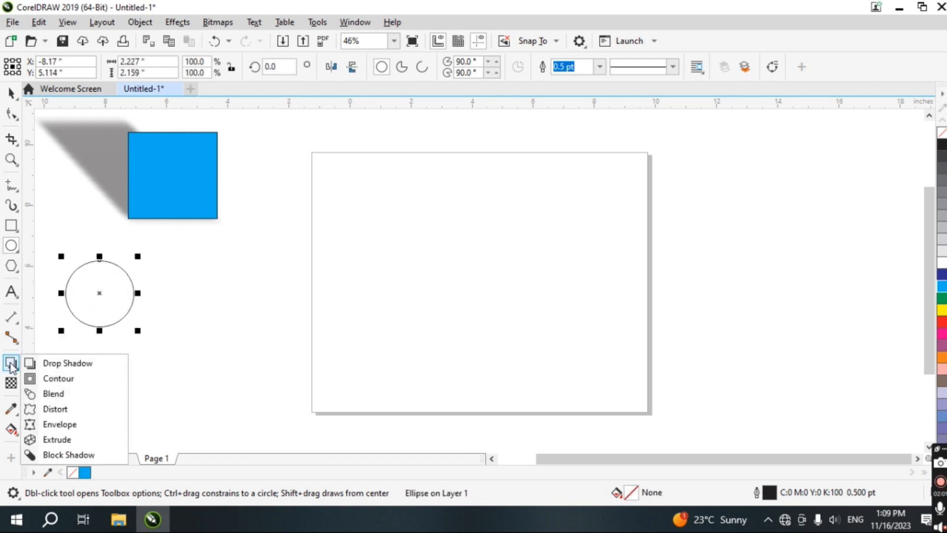
pyautogui.click(55, 365)
pyautogui.moveTo(100, 292); pyautogui.dragTo(178, 315)
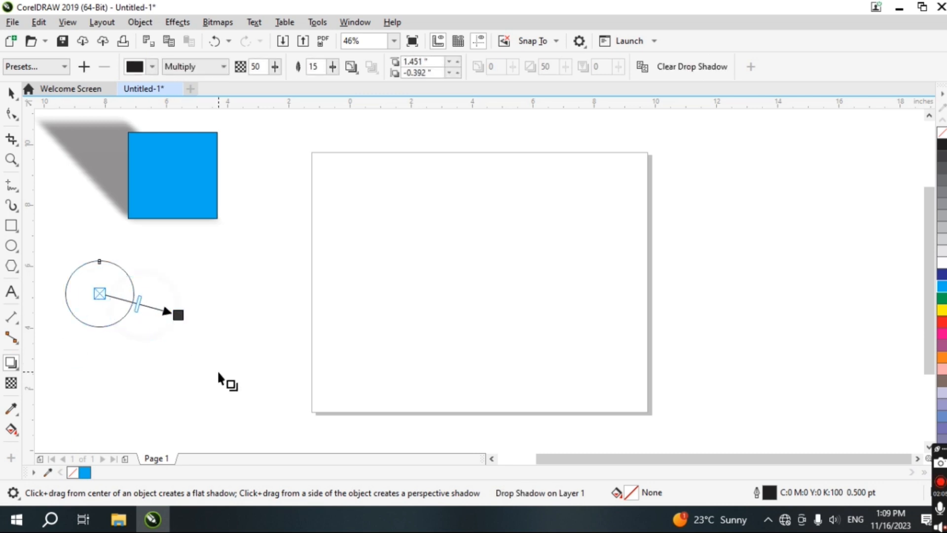
pyautogui.click(940, 378)
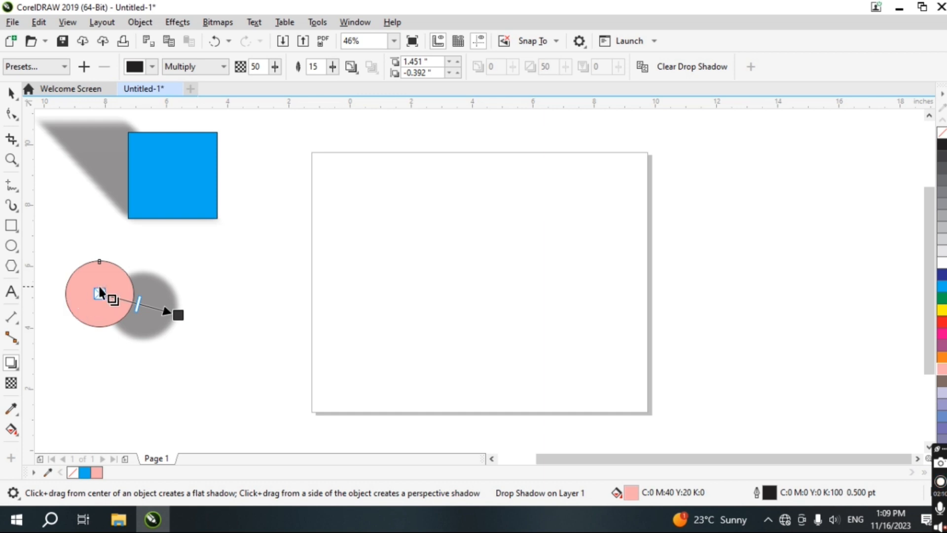
# Move the pink circle up and to the left
pyautogui.click(9, 94)
pyautogui.moveTo(114, 301); pyautogui.dragTo(90, 267)
pyautogui.click(208, 328)
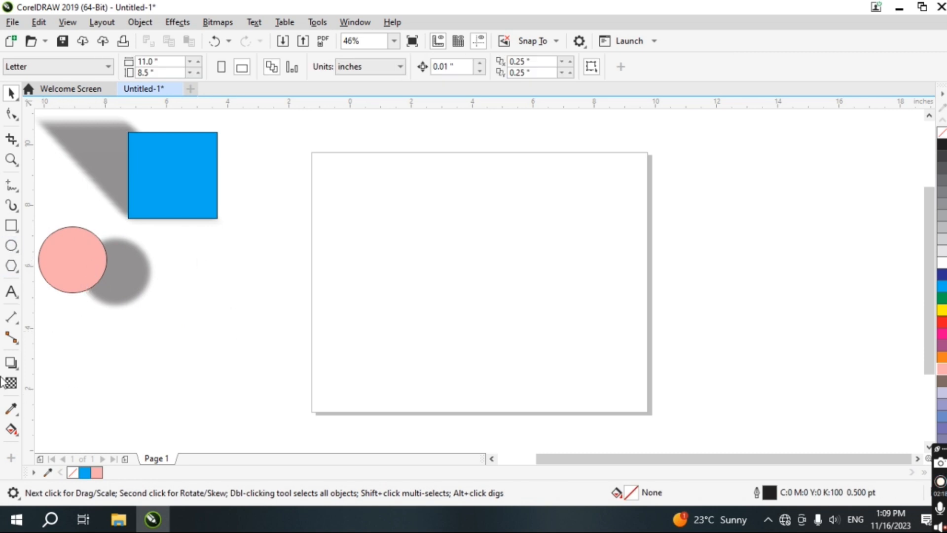
# Change the circle's shadow color to a dark teal swatch from the CMYK palette
pyautogui.click(11, 363)
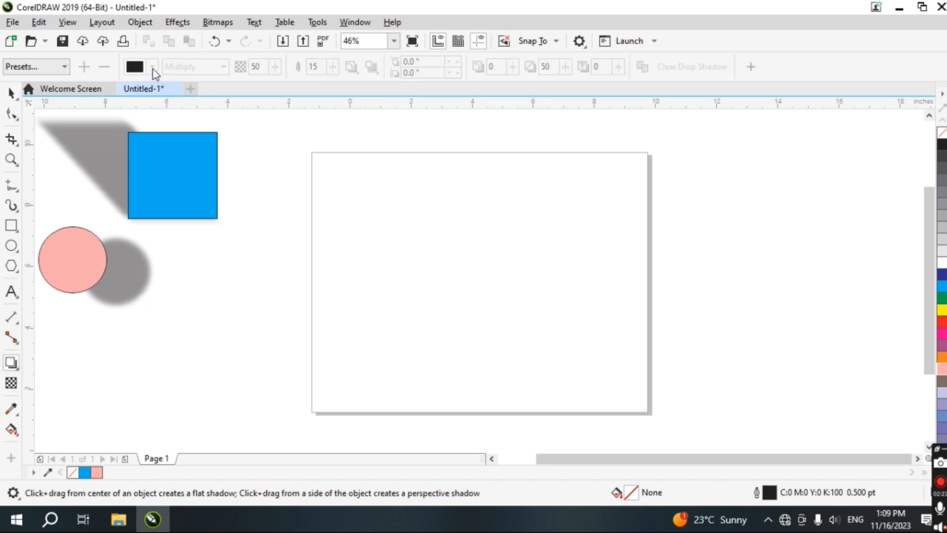
pyautogui.click(71, 260)
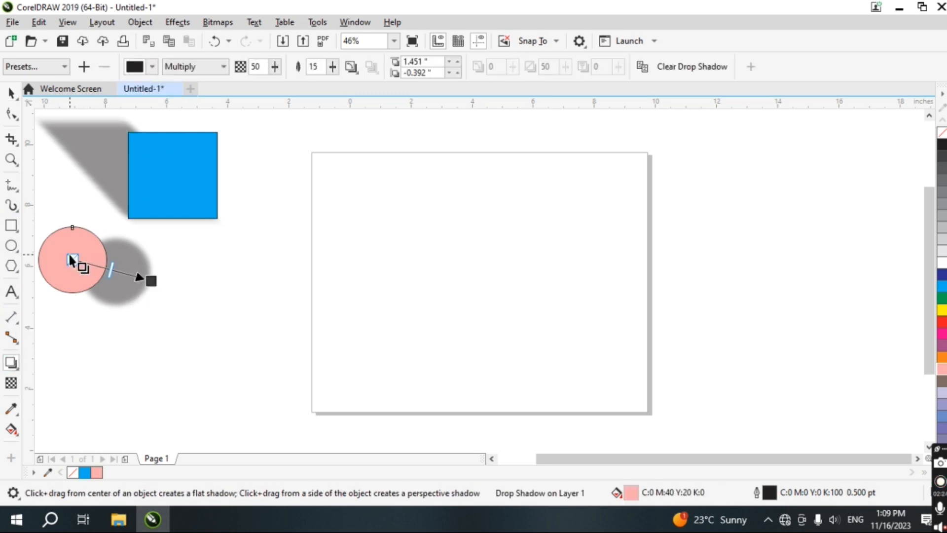
pyautogui.click(153, 67)
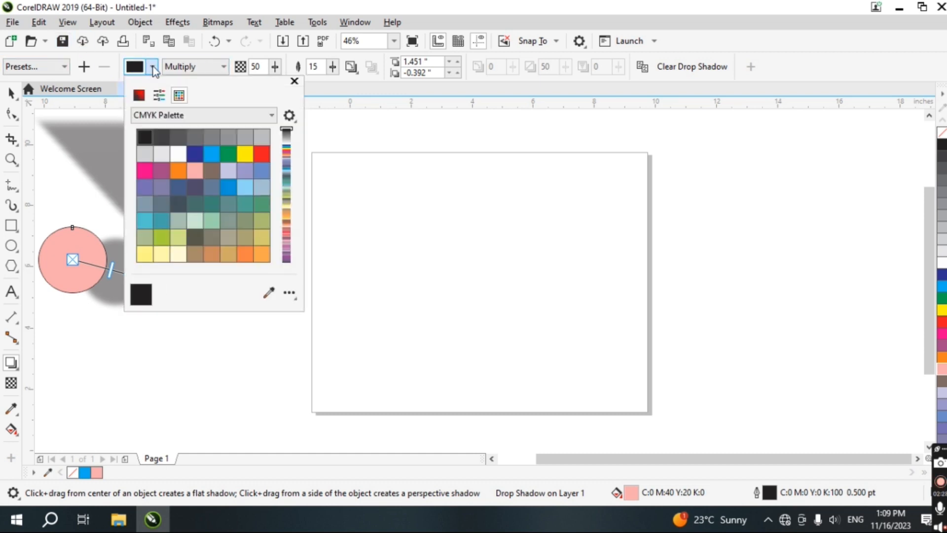
pyautogui.click(198, 208)
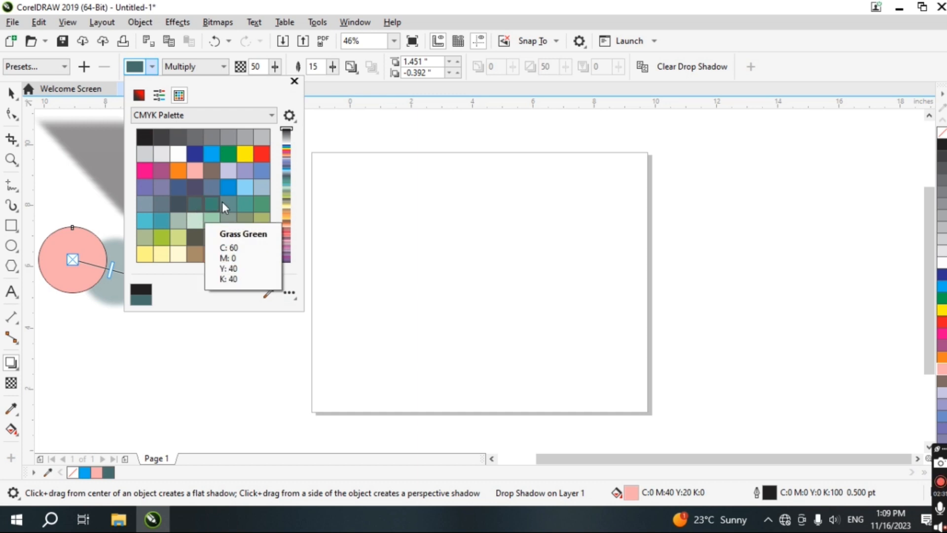
pyautogui.click(275, 66)
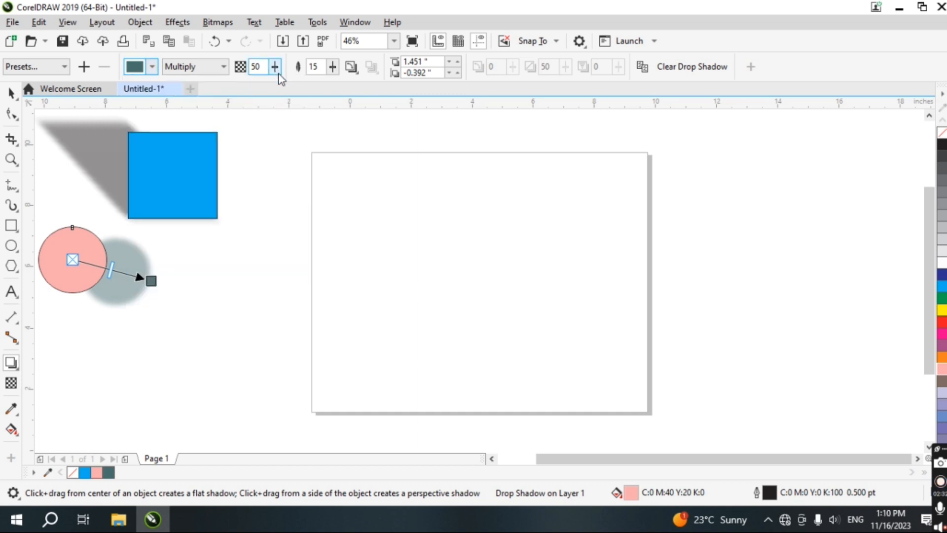
# Set the circle shadow's opacity to 53 and its feathering to 53
pyautogui.click(275, 68)
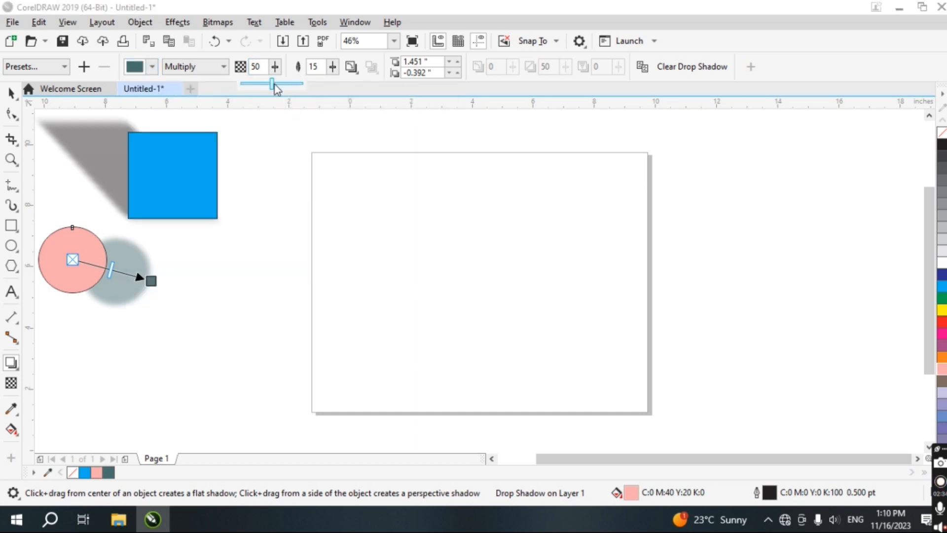
pyautogui.moveTo(275, 85)
pyautogui.mouseDown()
pyautogui.moveTo(261, 85)
pyautogui.moveTo(275, 87)
pyautogui.mouseUp()
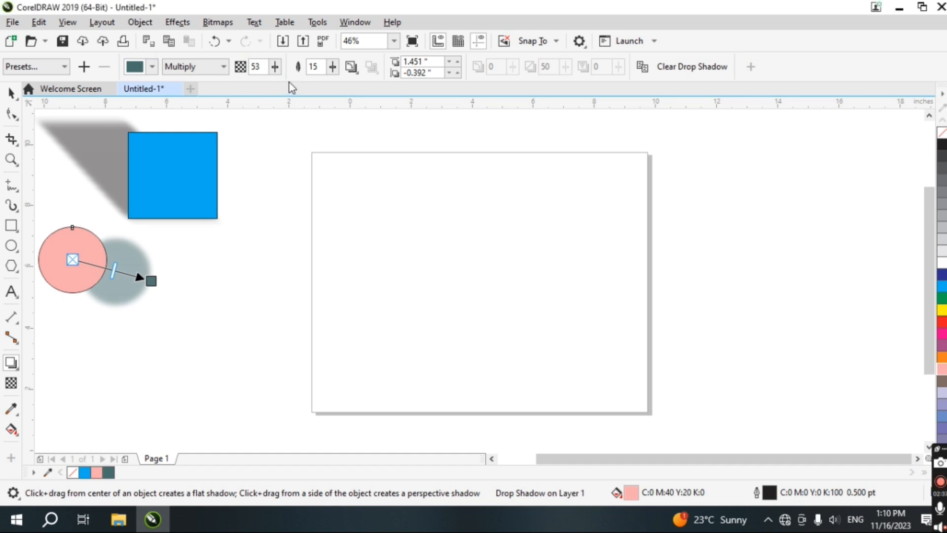
pyautogui.moveTo(333, 69); pyautogui.dragTo(359, 91)
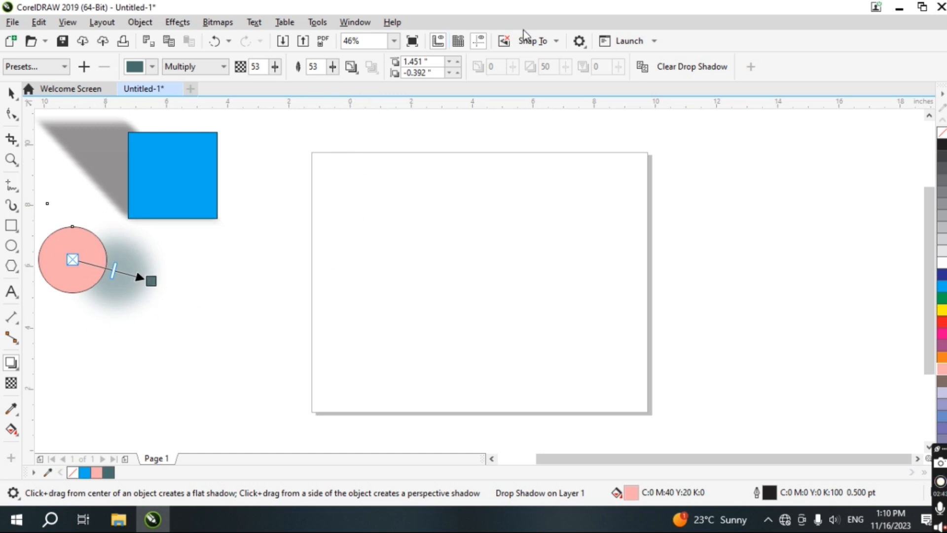
# Apply the Perspective Bottom Left shadow preset to the circle
pyautogui.click(66, 69)
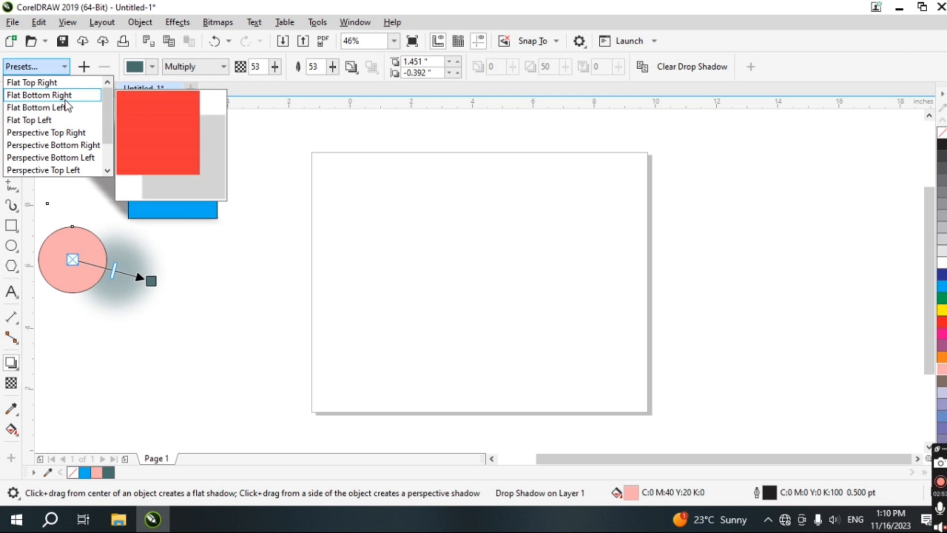
pyautogui.click(44, 158)
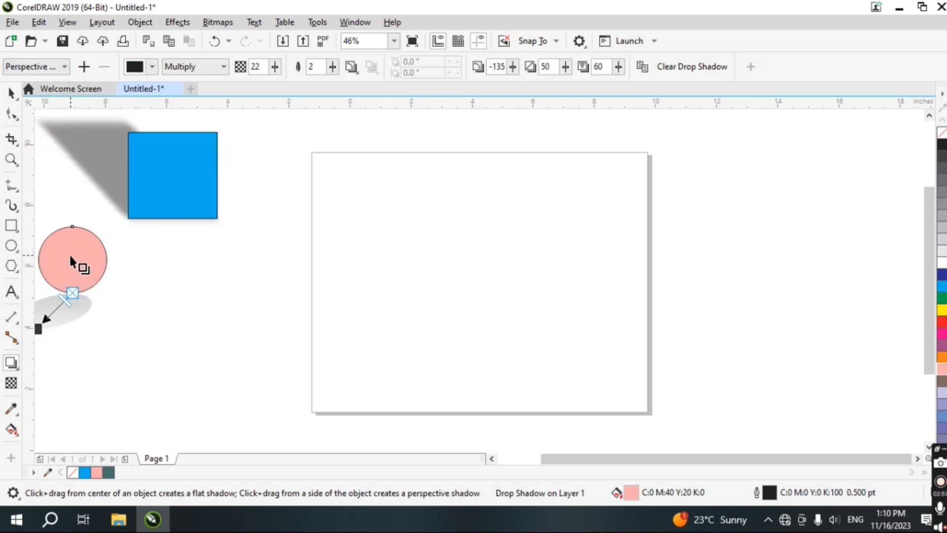
pyautogui.press('h')
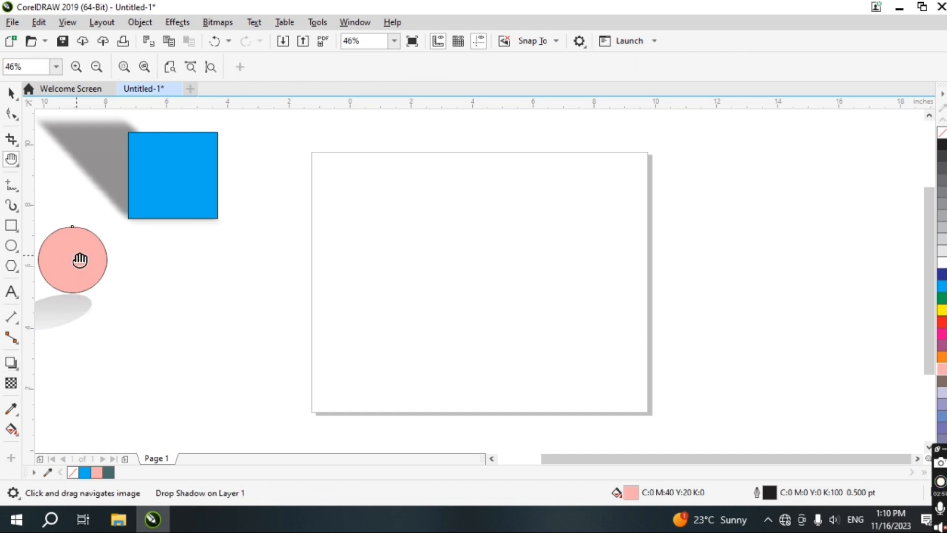
pyautogui.moveTo(78, 258); pyautogui.dragTo(231, 271)
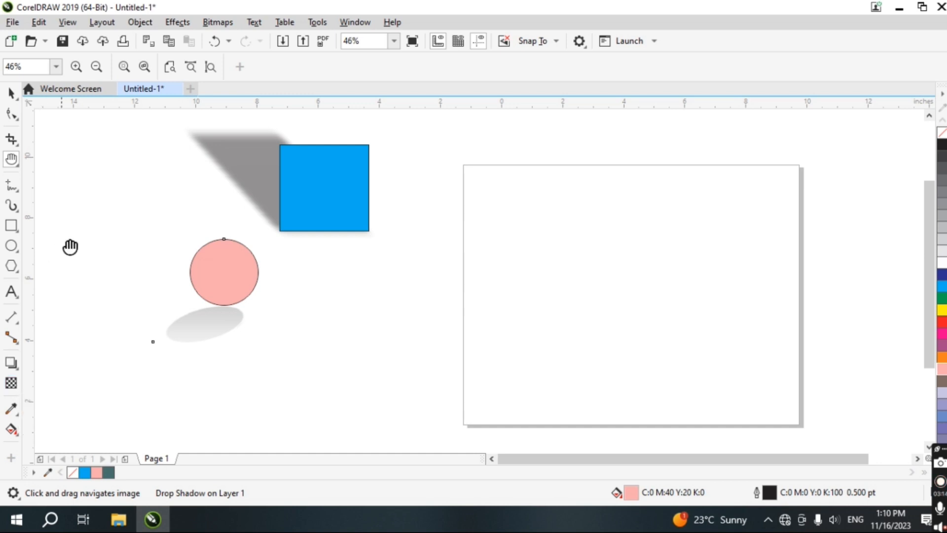
# Move the pink circle up beside the blue rectangle
pyautogui.click(11, 110)
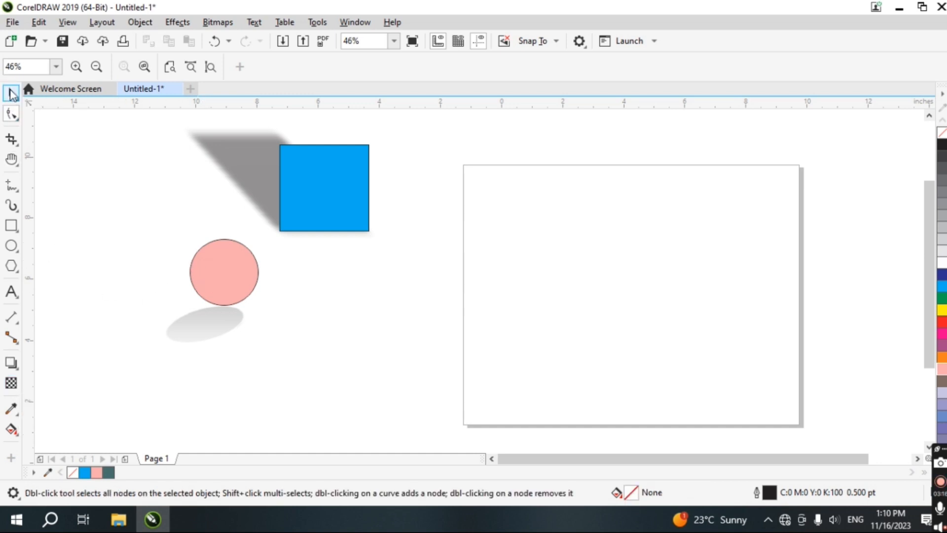
pyautogui.click(11, 92)
pyautogui.moveTo(215, 279); pyautogui.dragTo(139, 197)
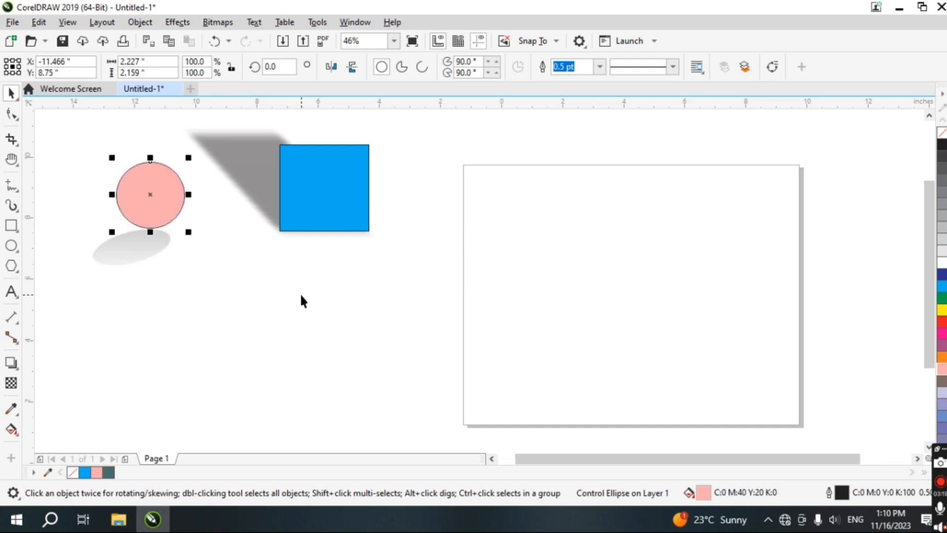
pyautogui.click(301, 296)
# Draw a rectangle about 3.3 by 3.6 inches on the page and fill it orange
pyautogui.press('h')
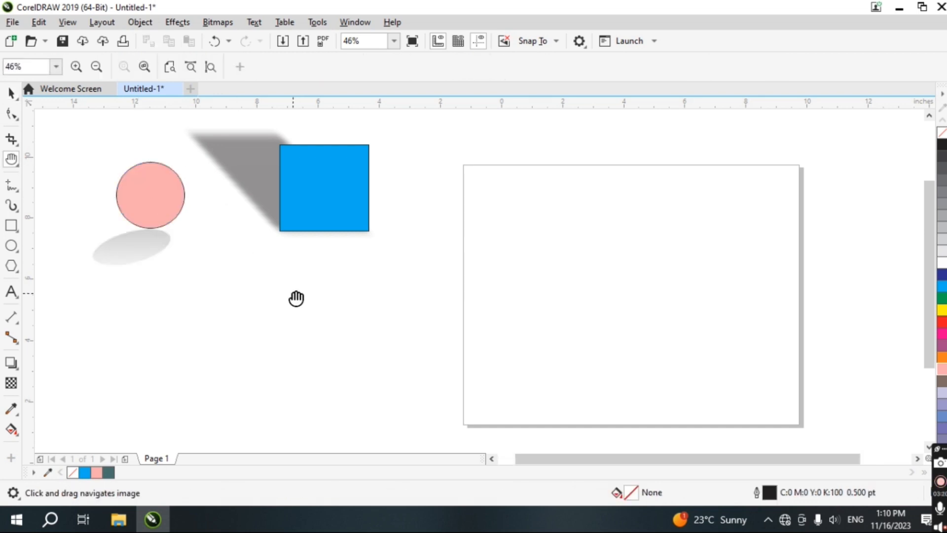
pyautogui.moveTo(332, 283); pyautogui.dragTo(222, 261)
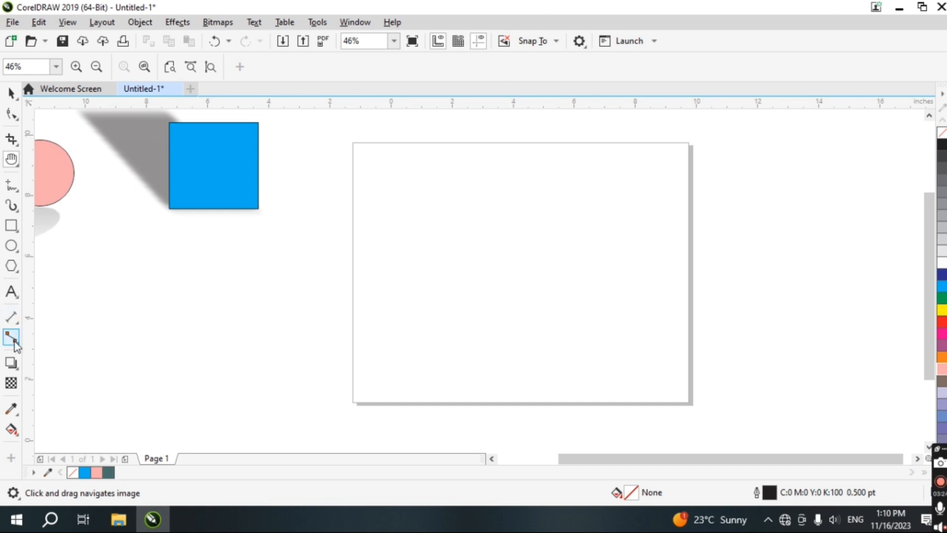
pyautogui.click(13, 366)
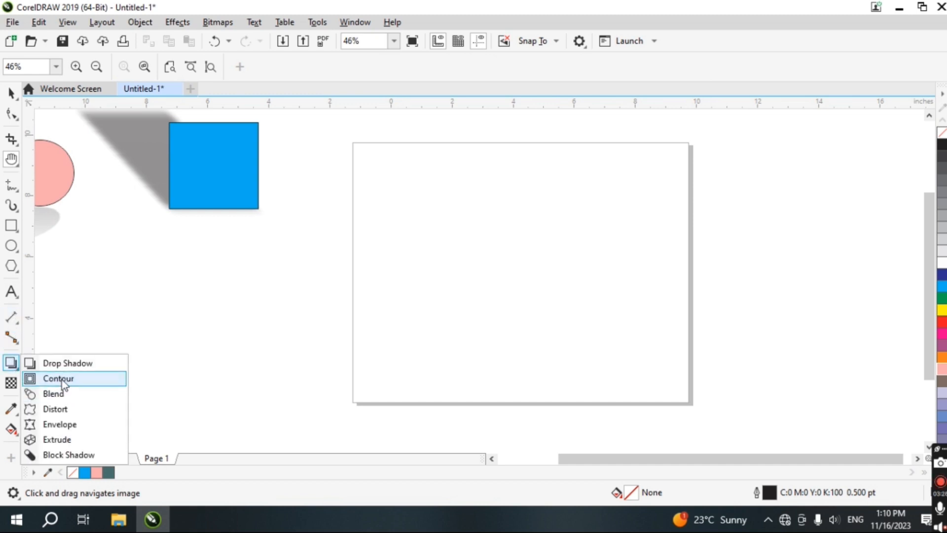
pyautogui.click(11, 226)
pyautogui.moveTo(456, 203); pyautogui.dragTo(556, 314)
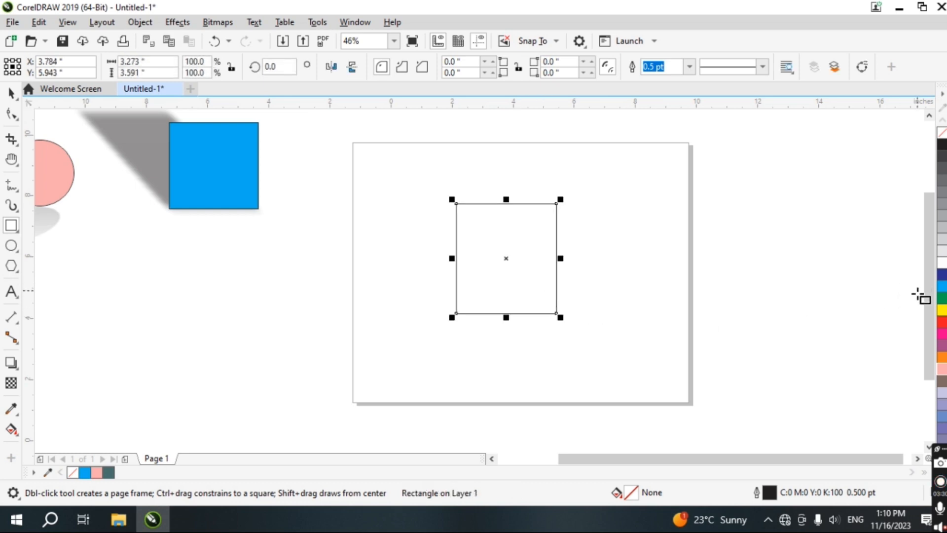
pyautogui.click(942, 357)
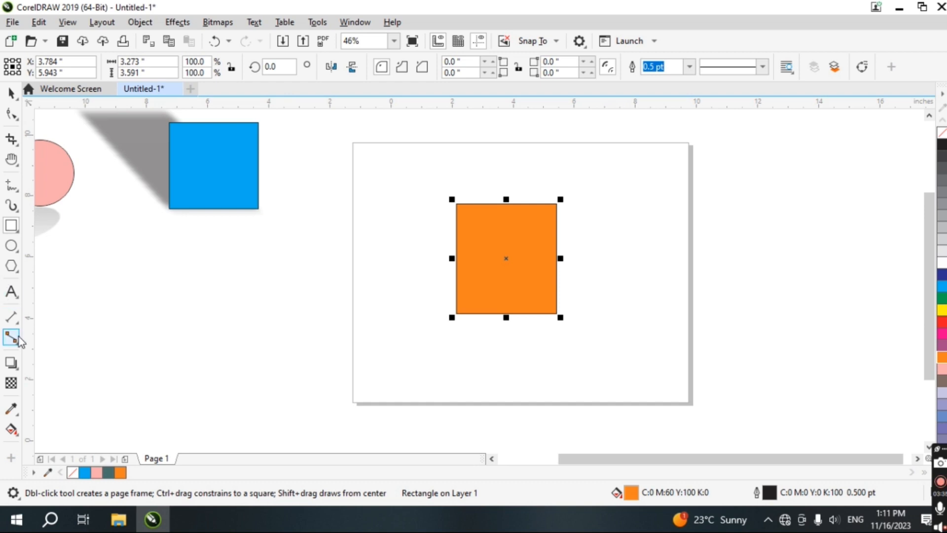
# Apply an inward Contour effect to the orange rectangle
pyautogui.click(13, 367)
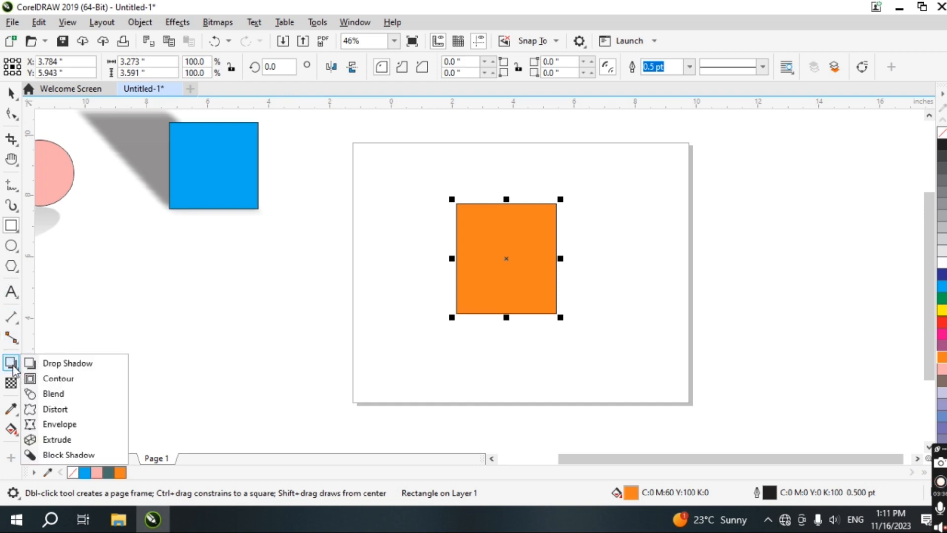
pyautogui.click(58, 378)
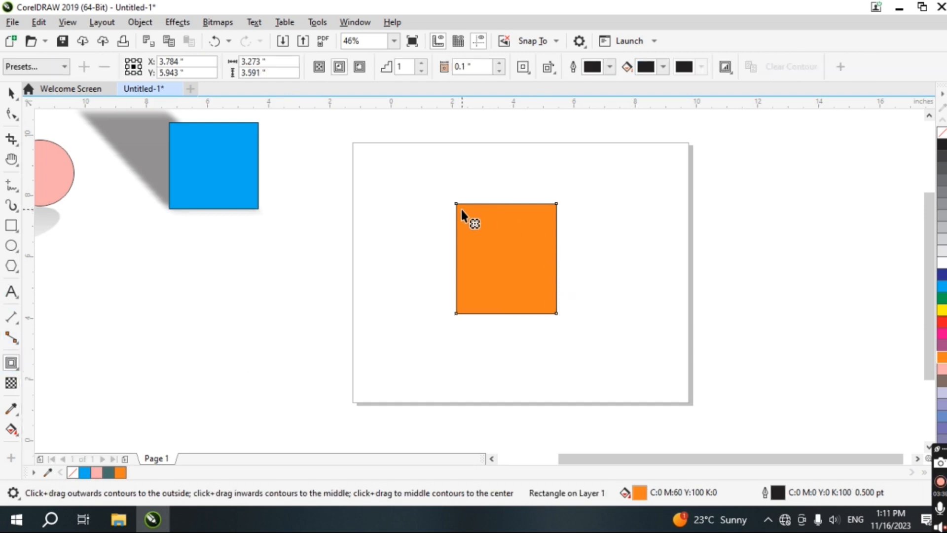
pyautogui.moveTo(458, 206); pyautogui.dragTo(463, 211)
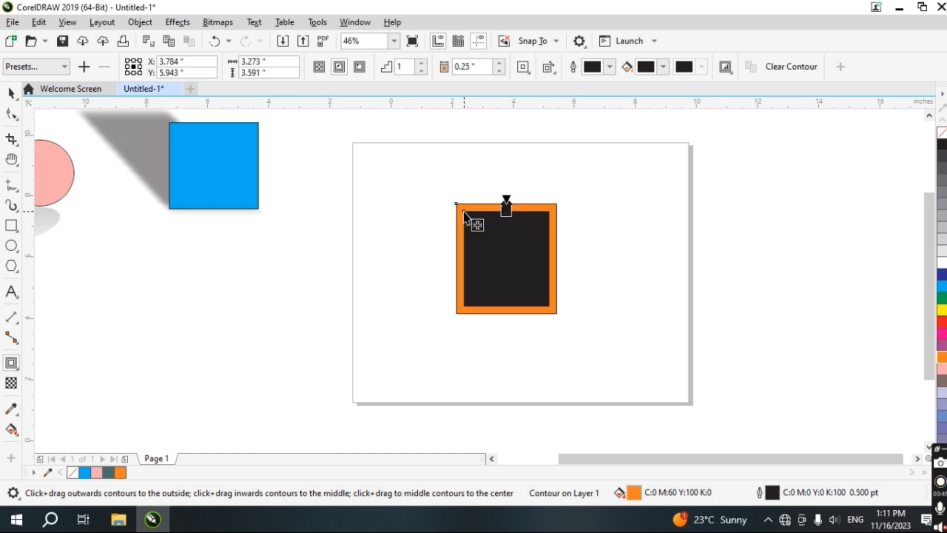
# Duplicate the contoured rectangle three times
pyautogui.hotkey('ctrl', 'd')
pyautogui.hotkey('ctrl', 'd')
pyautogui.hotkey('ctrl', 'd')
pyautogui.hotkey('ctrl', 'd')
pyautogui.hotkey('ctrl', 'd')
pyautogui.hotkey('ctrl', 'd')
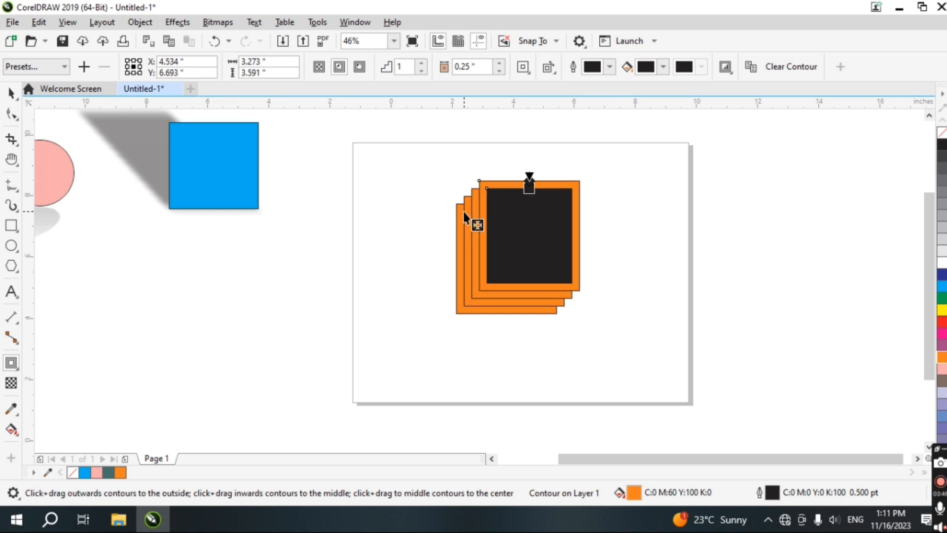
# Select the whole stack of contoured rectangles and move it toward the page's right edge
pyautogui.click(11, 93)
pyautogui.click(427, 123)
pyautogui.moveTo(427, 123); pyautogui.dragTo(649, 382)
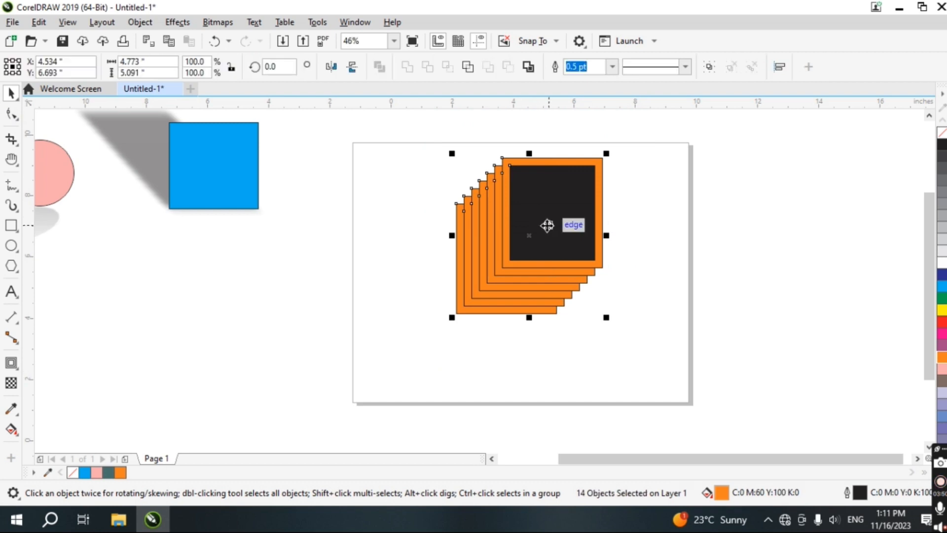
pyautogui.moveTo(547, 222); pyautogui.dragTo(662, 229)
pyautogui.click(619, 383)
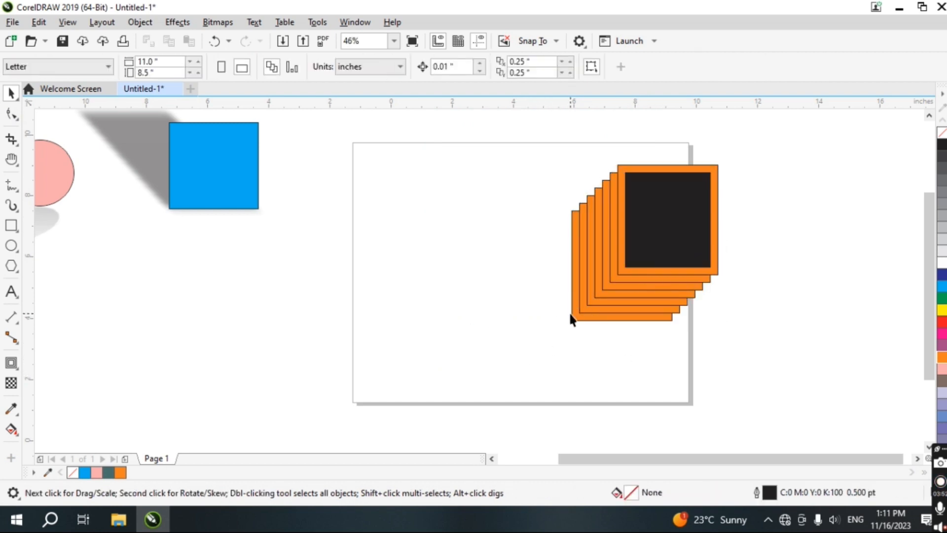
# Spread the contoured rectangle copies apart across the page
pyautogui.moveTo(570, 317); pyautogui.dragTo(438, 332)
pyautogui.moveTo(631, 250); pyautogui.dragTo(738, 225)
pyautogui.moveTo(605, 193); pyautogui.dragTo(536, 221)
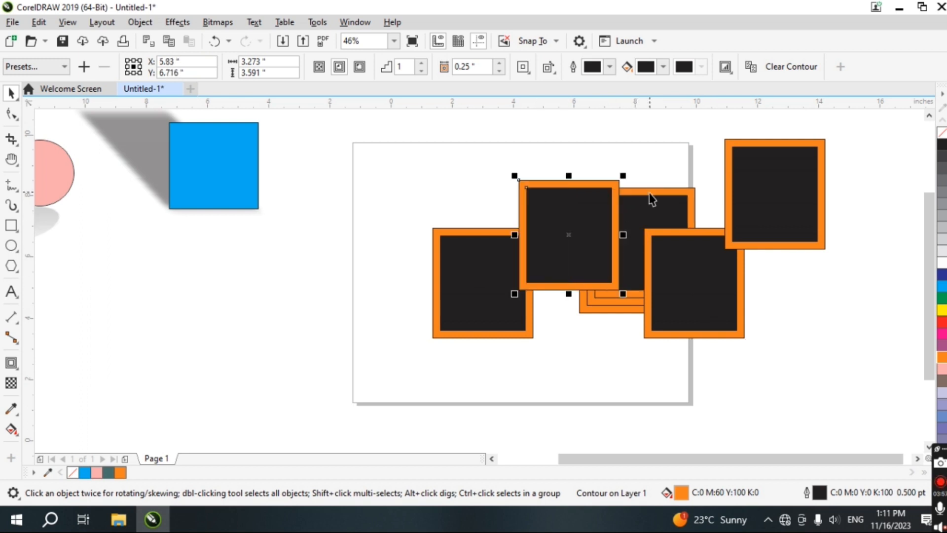
pyautogui.moveTo(649, 193); pyautogui.dragTo(657, 169)
pyautogui.hotkey('ctrl', 'a')
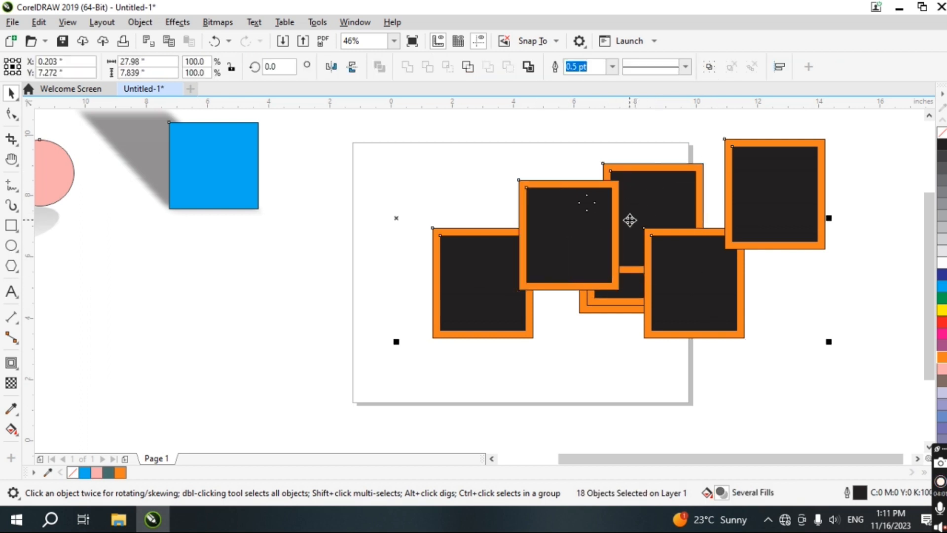
pyautogui.click(317, 148)
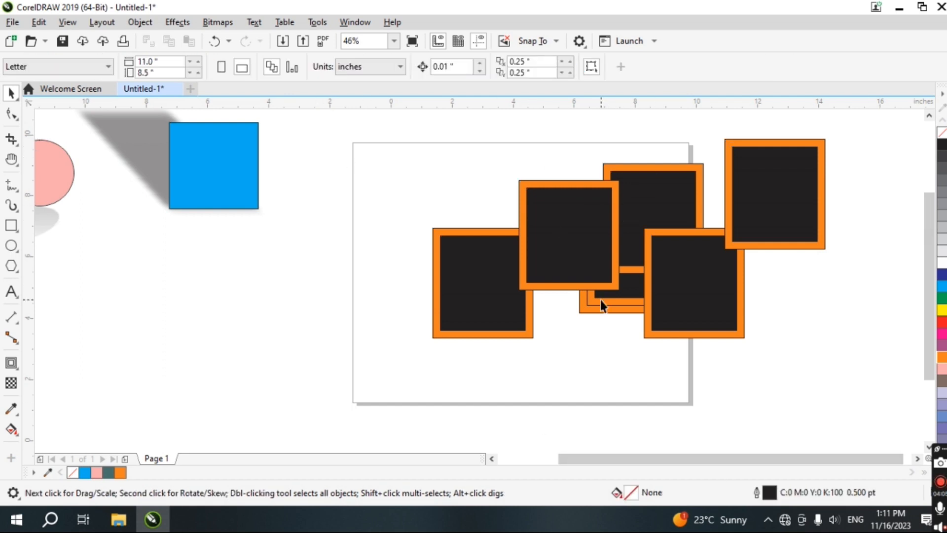
# Undo the last three moves of the rectangle copies
pyautogui.hotkey('ctrl', 'z')
pyautogui.hotkey('ctrl', 'z')
pyautogui.hotkey('ctrl', 'z')
pyautogui.hotkey('ctrl', 'z')
pyautogui.hotkey('ctrl', 'z')
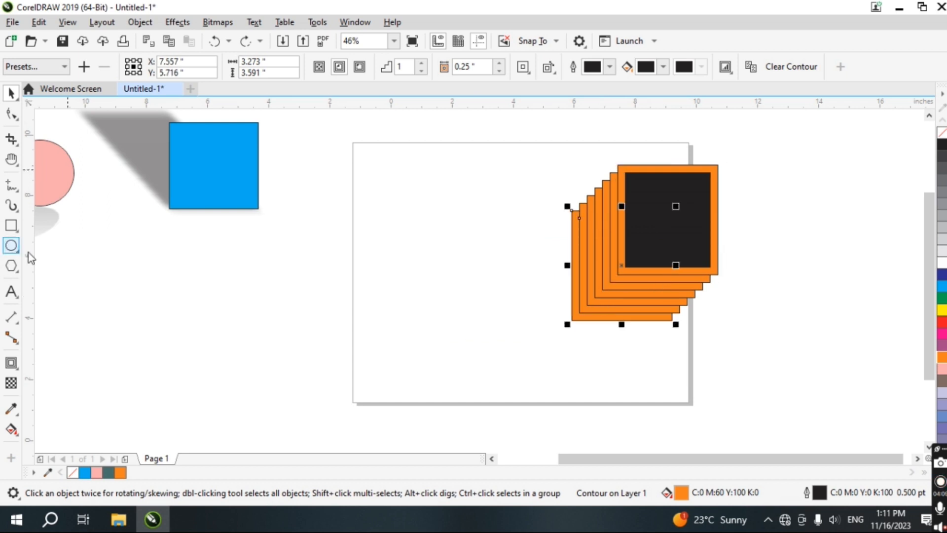
# Draw a circle about 3.4 by 3.3 inches on the page and apply an inward contour to it
pyautogui.click(11, 246)
pyautogui.moveTo(350, 227); pyautogui.dragTo(454, 327)
pyautogui.click(11, 362)
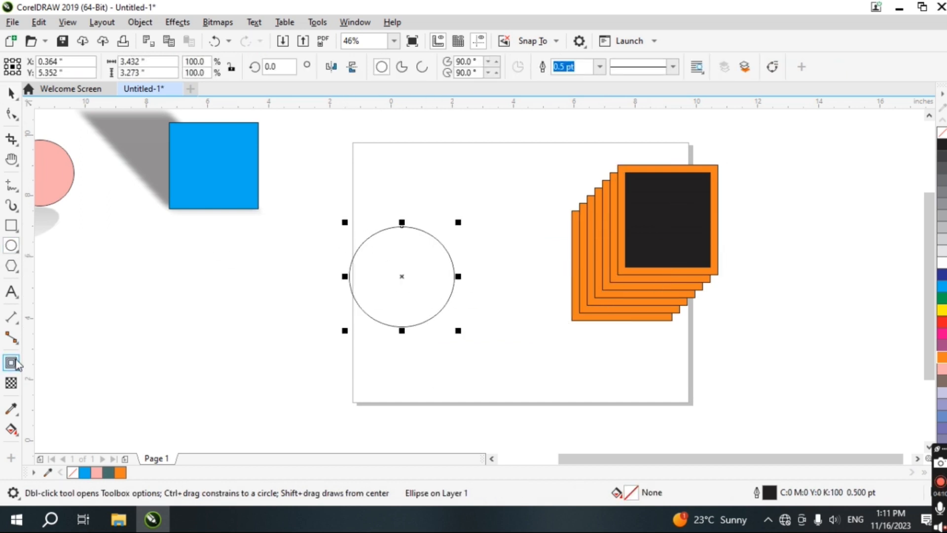
pyautogui.moveTo(401, 227); pyautogui.dragTo(401, 245)
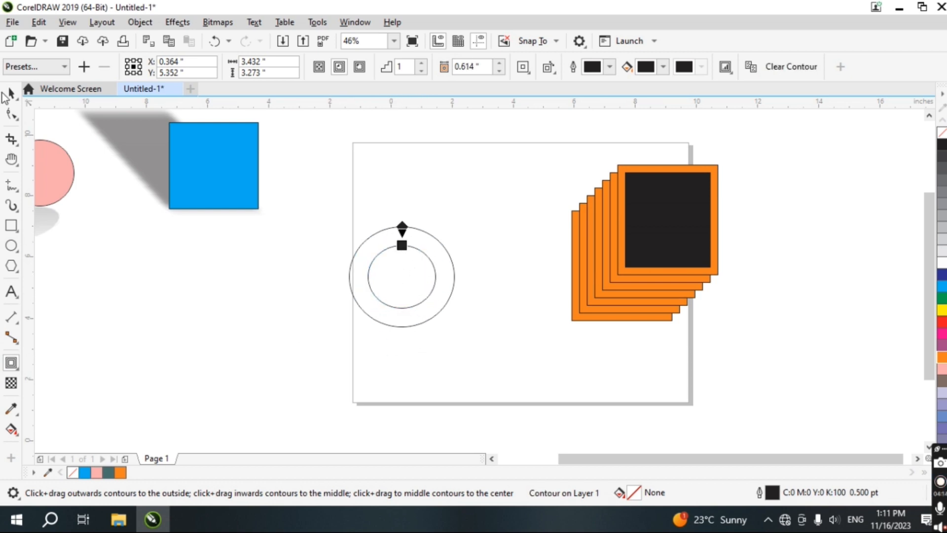
# Move the contoured circle to the top of the page and apply the Flow Inward contour preset
pyautogui.click(11, 93)
pyautogui.moveTo(401, 279); pyautogui.dragTo(436, 176)
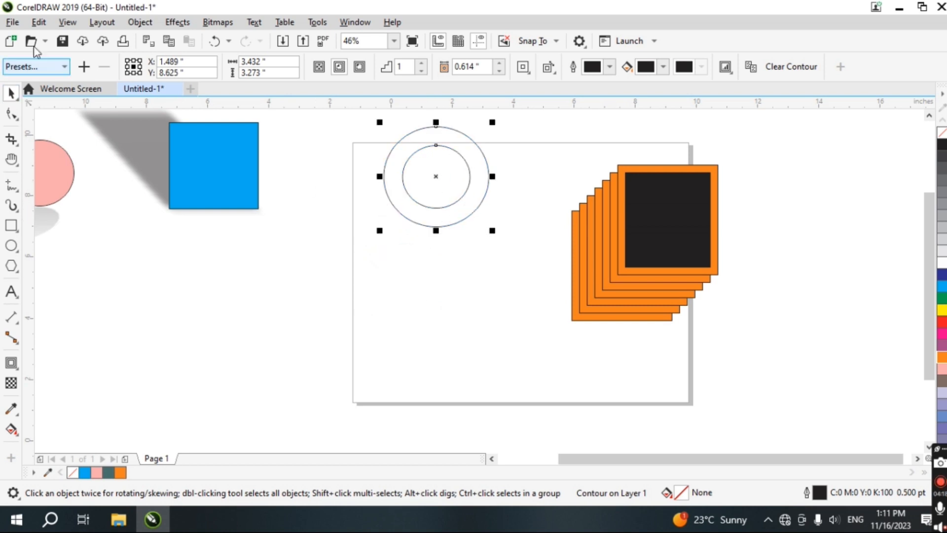
pyautogui.click(34, 66)
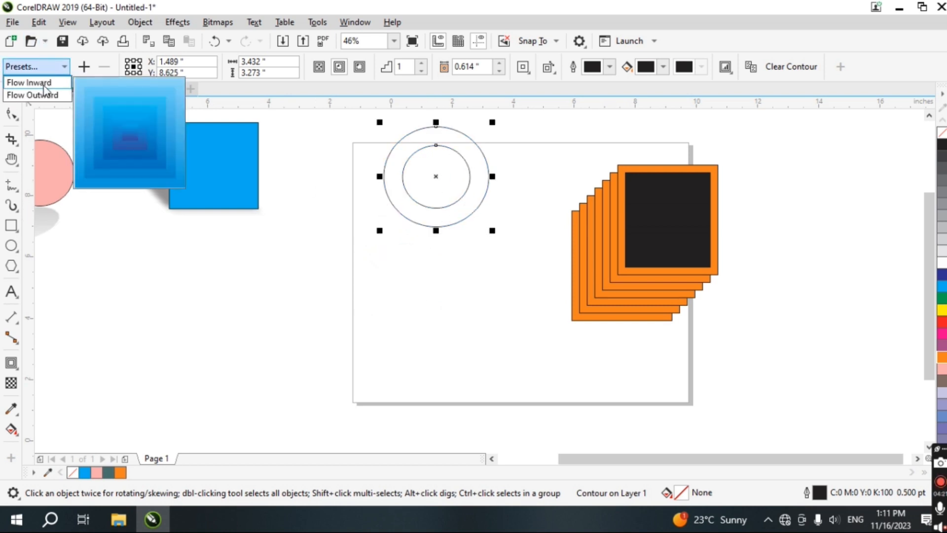
pyautogui.click(44, 85)
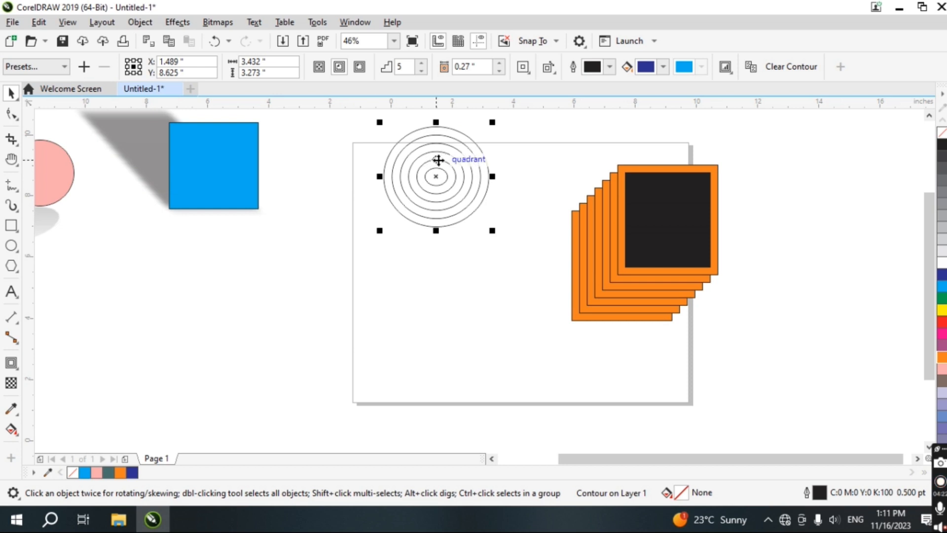
# Apply the Flow Outward contour preset to the circle and move it lower on the page
pyautogui.click(65, 66)
pyautogui.click(62, 94)
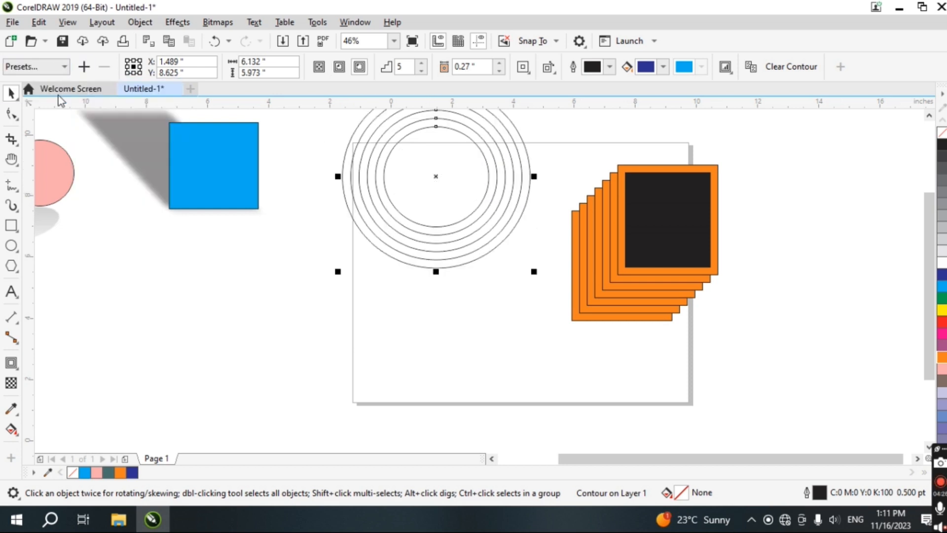
pyautogui.moveTo(436, 178); pyautogui.dragTo(428, 290)
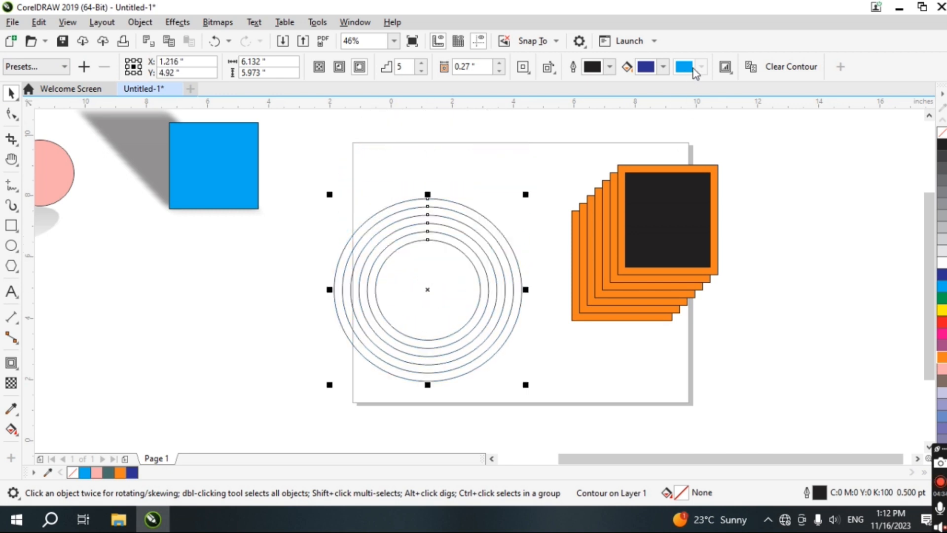
# Set the contour's fill colour to red (C0 M98 Y98 K0)
pyautogui.click(664, 68)
pyautogui.click(718, 131)
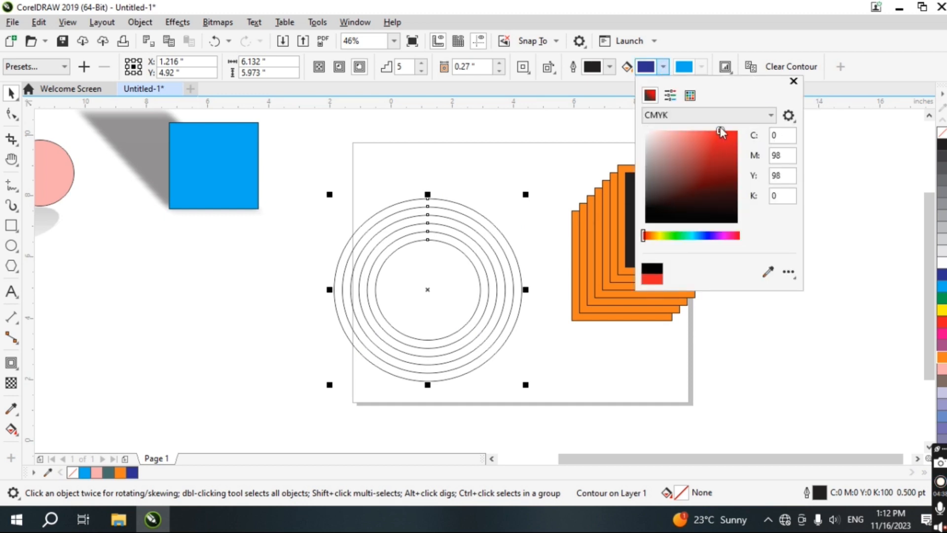
pyautogui.click(792, 82)
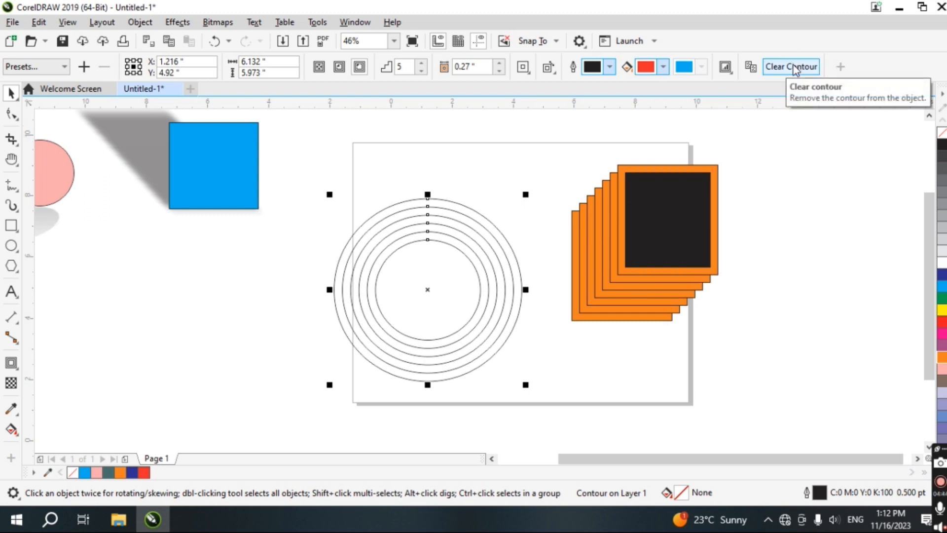
# Try Mitered corners, set the contour corners to Round corners, and switch the contour to Inside
pyautogui.click(523, 67)
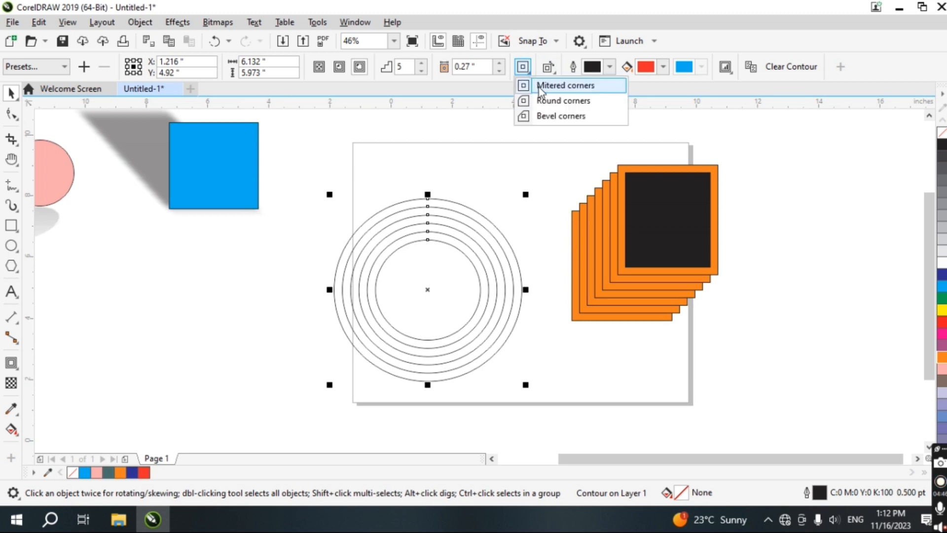
pyautogui.click(539, 86)
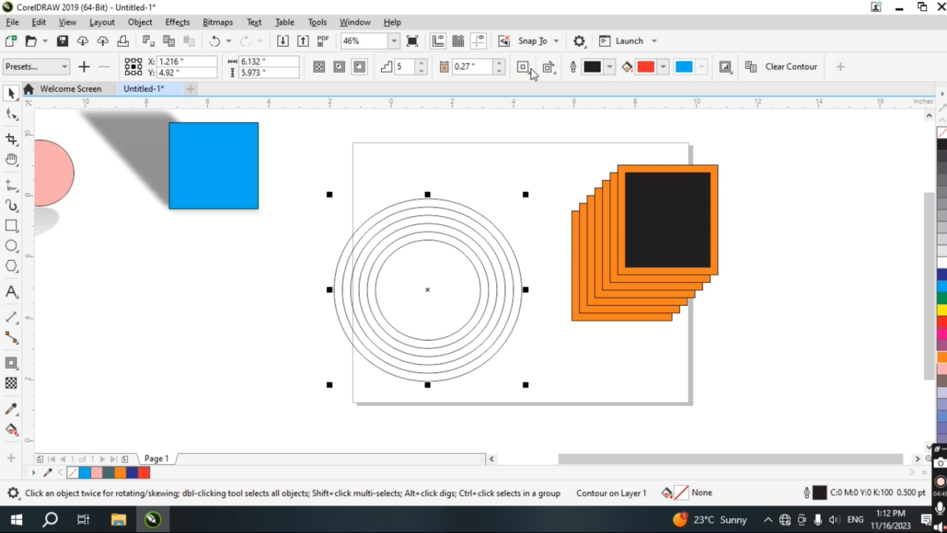
pyautogui.click(523, 68)
pyautogui.click(536, 102)
pyautogui.click(339, 67)
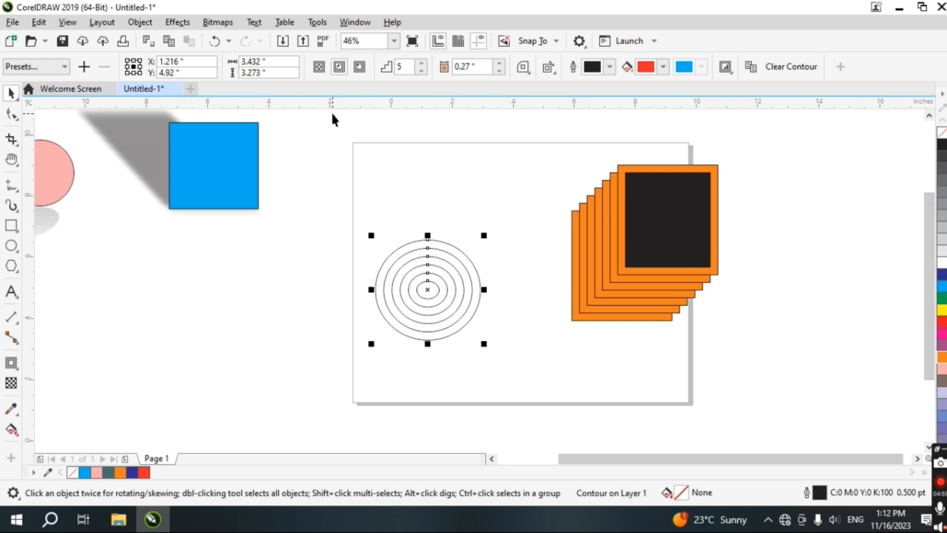
# Select the contoured circle and rectangle stack and move them off the page to the left
pyautogui.moveTo(330, 142); pyautogui.dragTo(831, 397)
pyautogui.moveTo(620, 271); pyautogui.dragTo(200, 331)
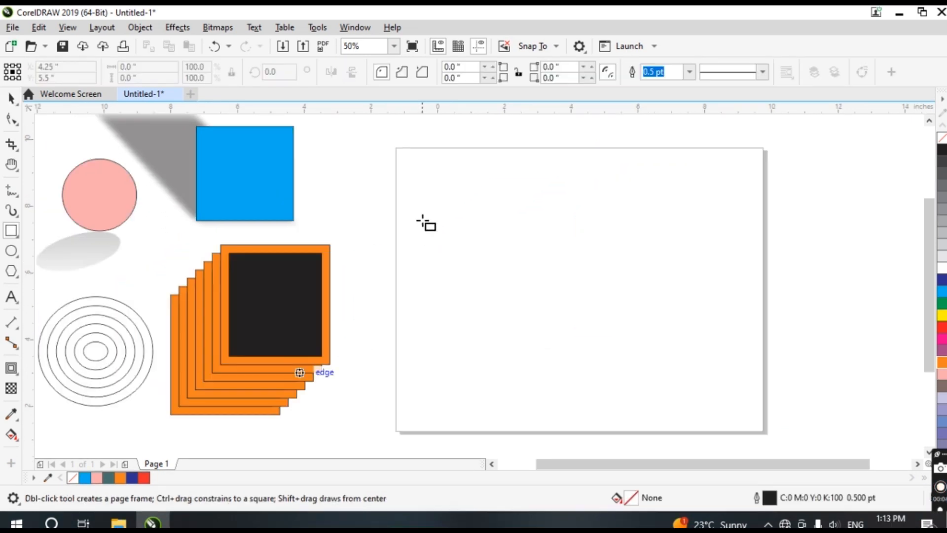
# Draw a rectangle about 1.7 by 2.5 inches and a circle about 2.2 inches across on the page
pyautogui.moveTo(408, 196); pyautogui.dragTo(465, 281)
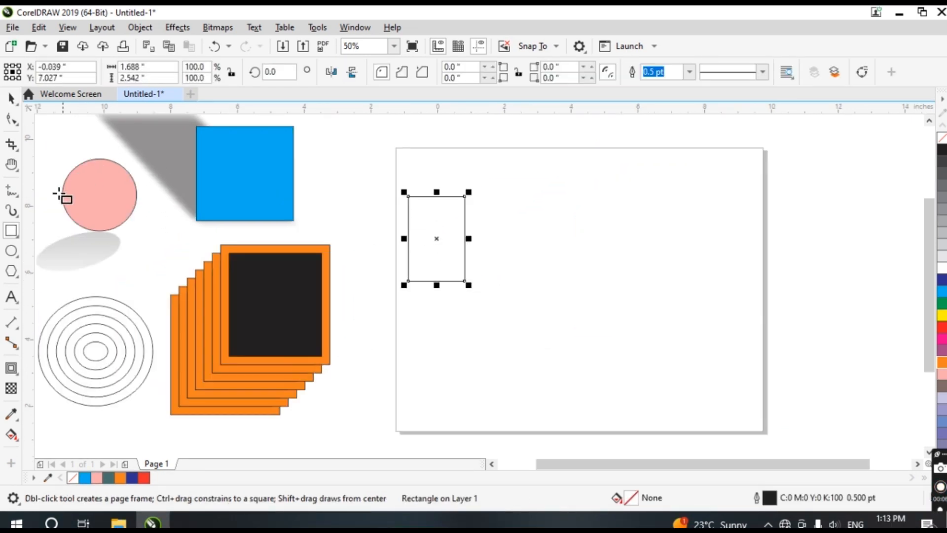
pyautogui.click(11, 251)
pyautogui.moveTo(695, 202); pyautogui.dragTo(767, 277)
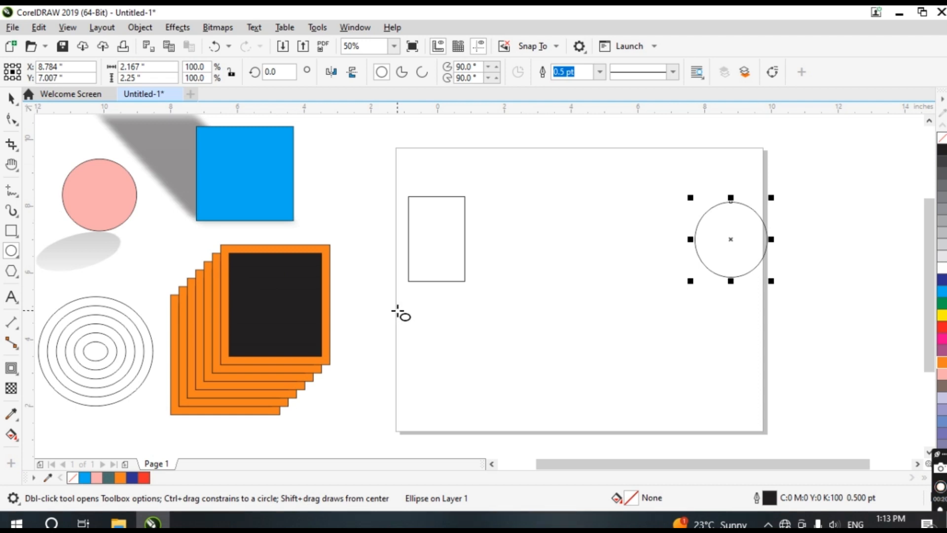
# Blend the rectangle into the circle with the Blend tool
pyautogui.press('h')
pyautogui.moveTo(458, 315); pyautogui.dragTo(347, 303)
pyautogui.scroll(2, 346, 303)
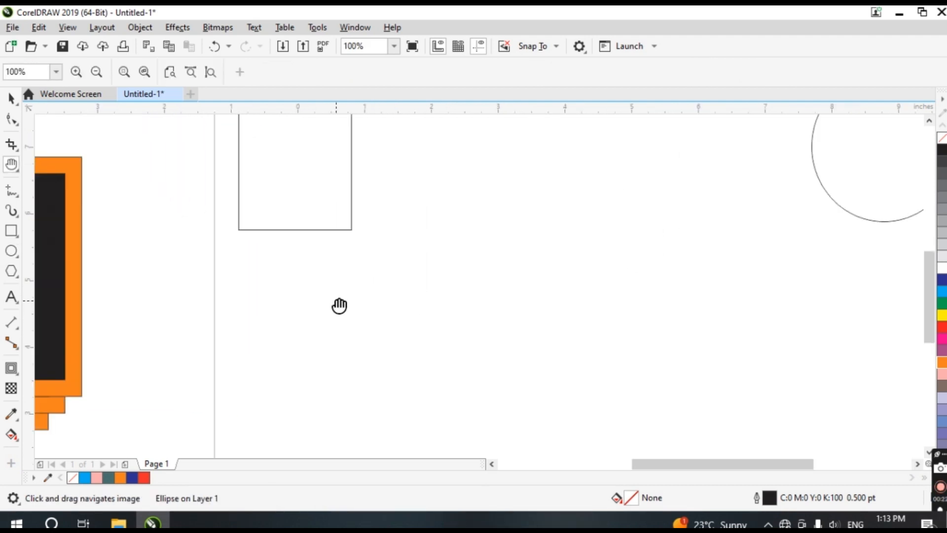
pyautogui.moveTo(414, 264); pyautogui.dragTo(294, 334)
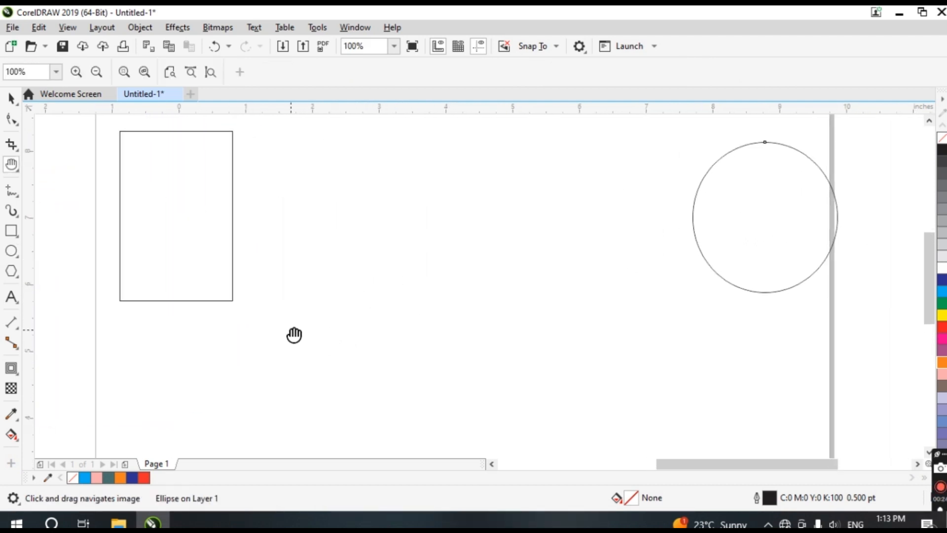
pyautogui.click(12, 371)
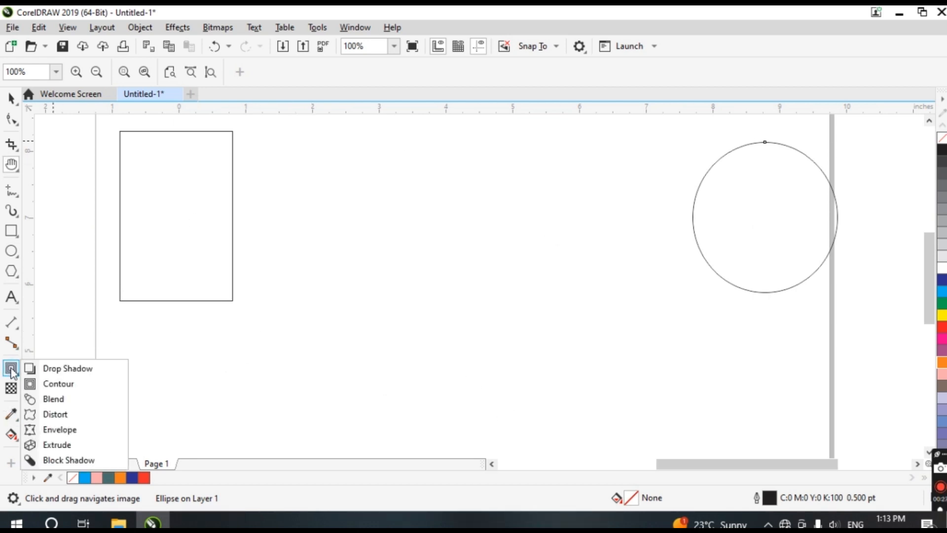
pyautogui.click(54, 397)
pyautogui.click(178, 210)
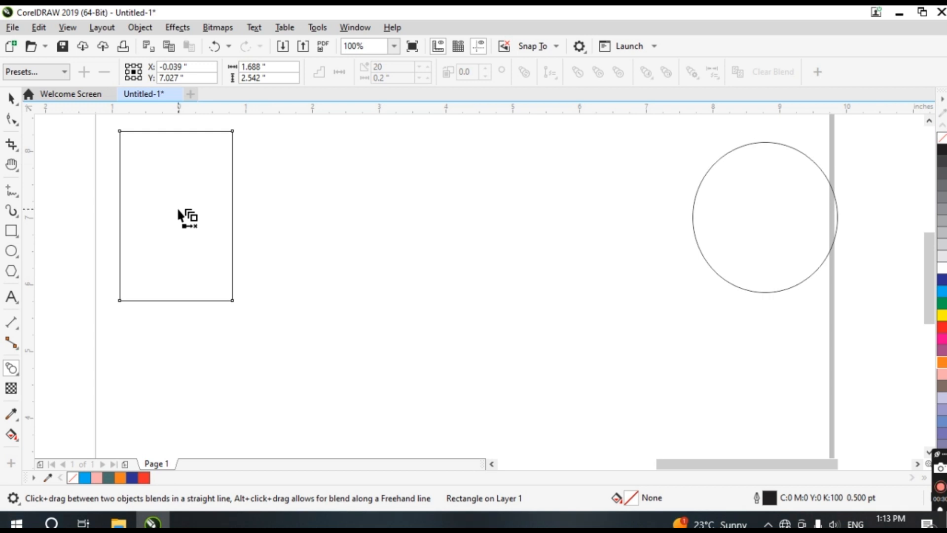
pyautogui.moveTo(211, 220); pyautogui.dragTo(749, 218)
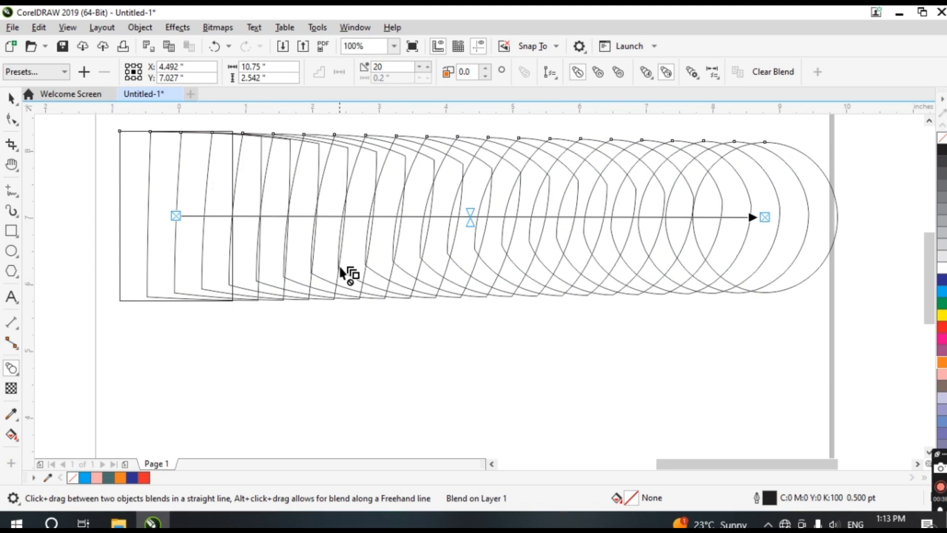
# Draw a small square about 0.6 by 0.7 inches and place a copy of it far to the right
pyautogui.click(12, 231)
pyautogui.click(56, 236)
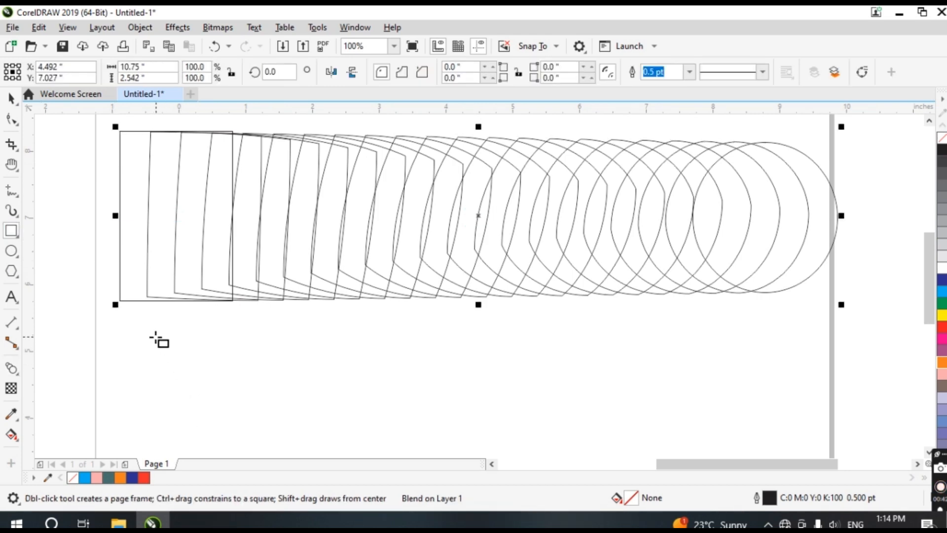
pyautogui.moveTo(156, 337); pyautogui.dragTo(703, 354)
pyautogui.press('space')
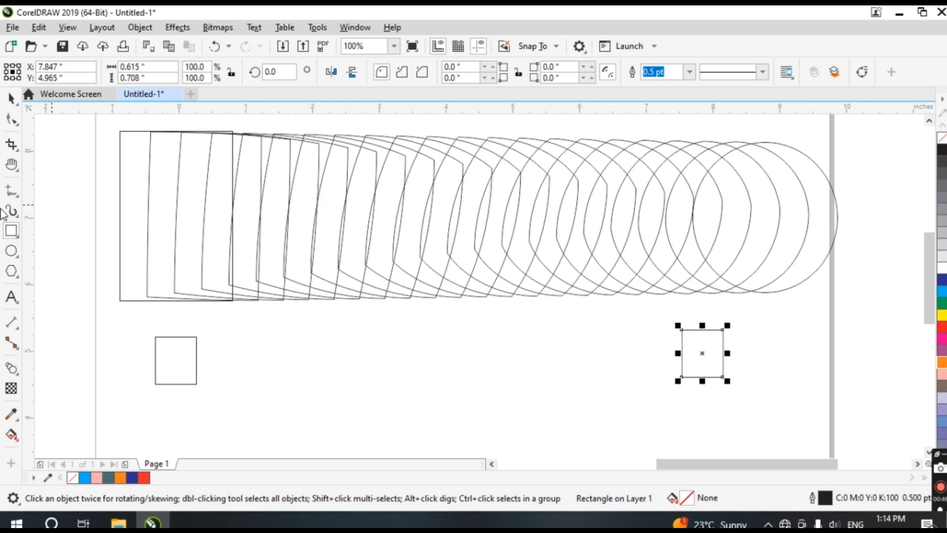
# Blend the left small square into the right one
pyautogui.click(11, 368)
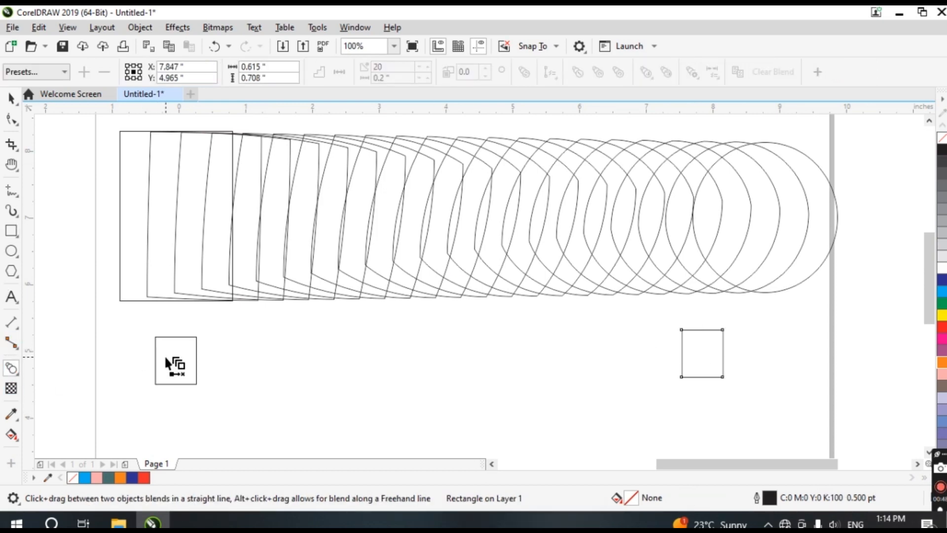
pyautogui.moveTo(176, 360); pyautogui.dragTo(695, 353)
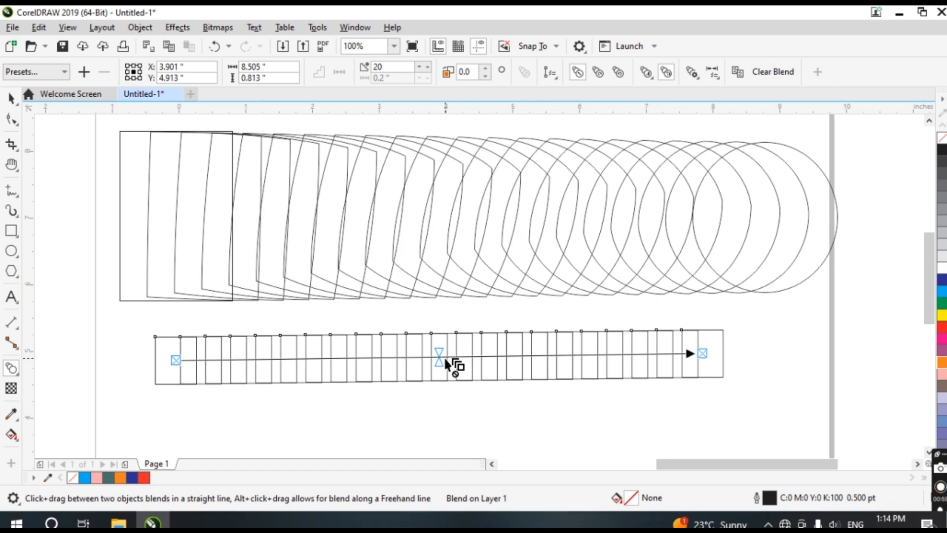
pyautogui.press('h')
pyautogui.moveTo(447, 363); pyautogui.dragTo(442, 135)
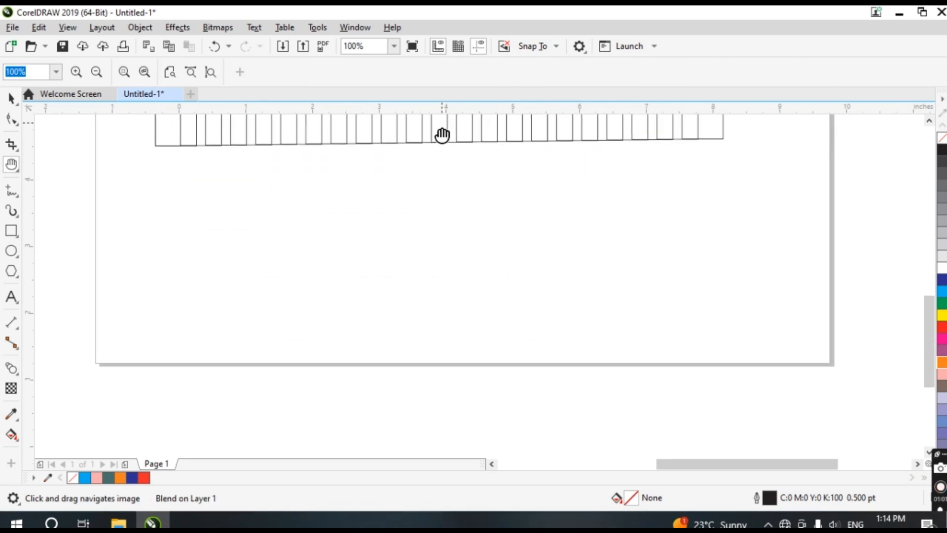
# Draw a pentagon about 1.2 inches across on the left of the page with the Polygon tool
pyautogui.click(11, 250)
pyautogui.click(19, 283)
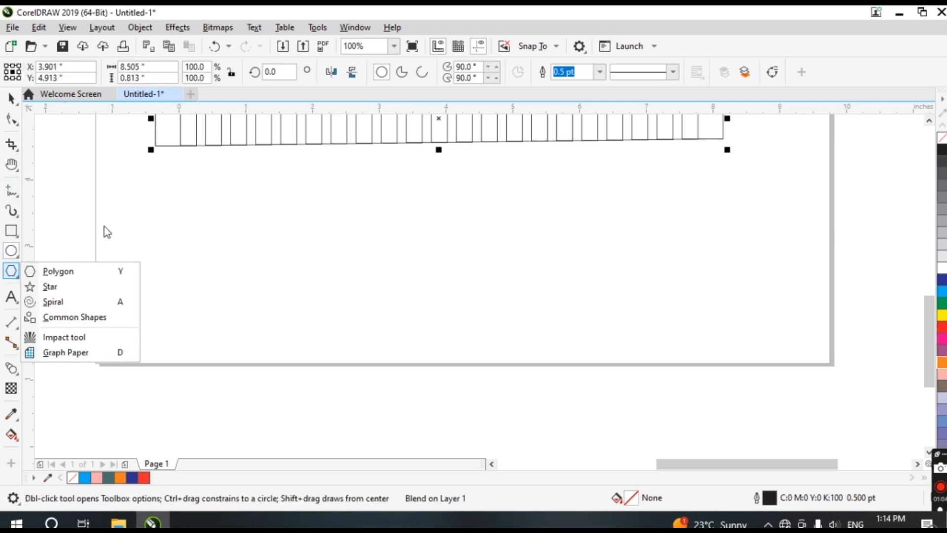
pyautogui.click(46, 283)
pyautogui.moveTo(176, 221); pyautogui.dragTo(257, 312)
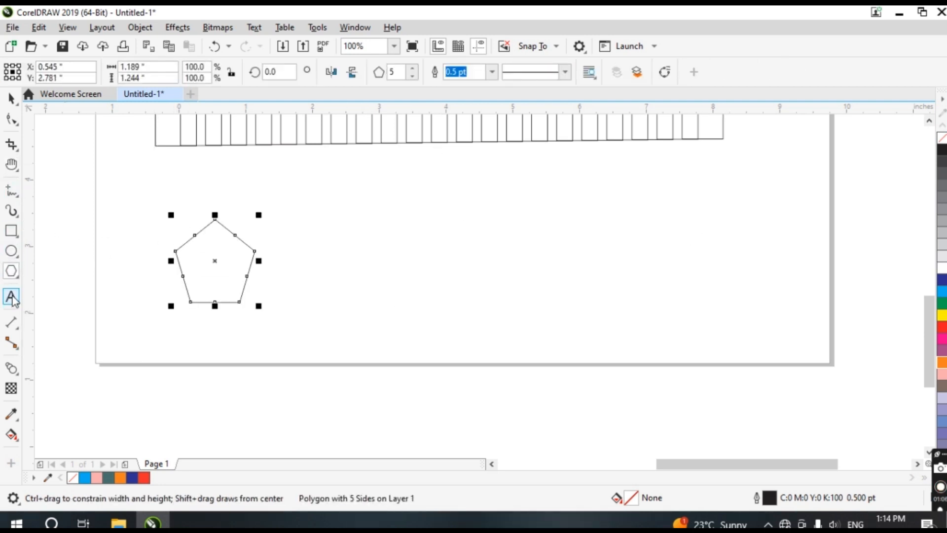
# Draw a five-pointed star about 1.2 by 1.1 inches on the right side of the page
pyautogui.click(13, 273)
pyautogui.click(50, 286)
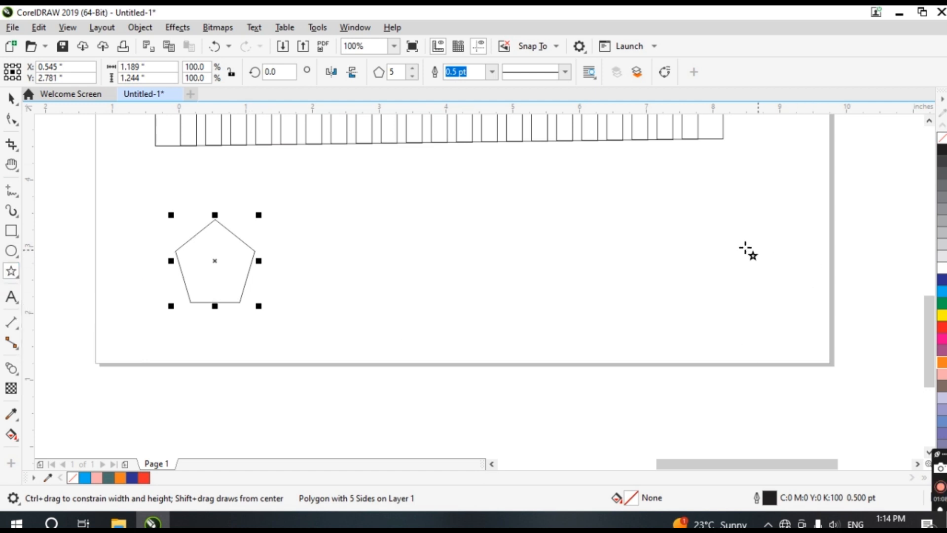
pyautogui.moveTo(685, 231); pyautogui.dragTo(770, 309)
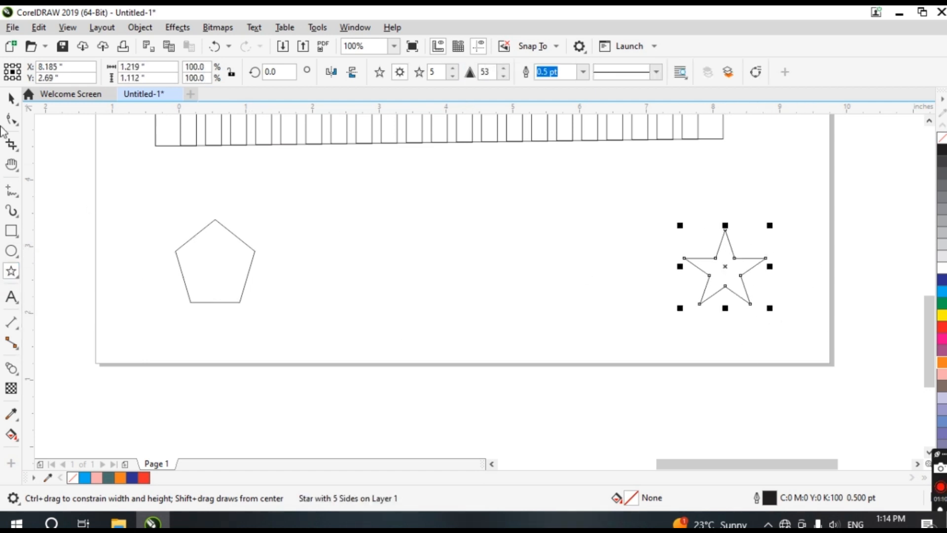
# Fill the pentagon yellow, and give the star a red outline and red fill
pyautogui.click(11, 98)
pyautogui.click(205, 260)
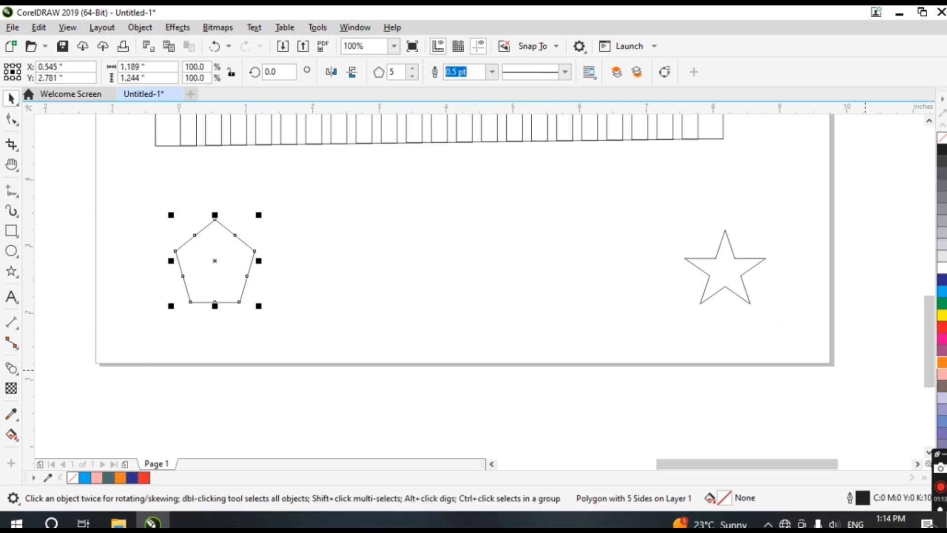
pyautogui.click(941, 314)
pyautogui.click(713, 269)
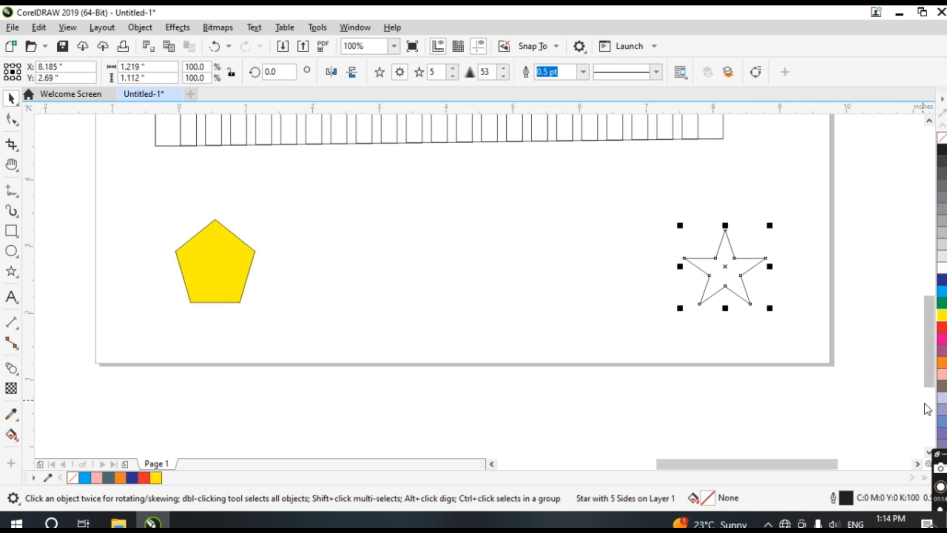
pyautogui.rightClick(941, 328)
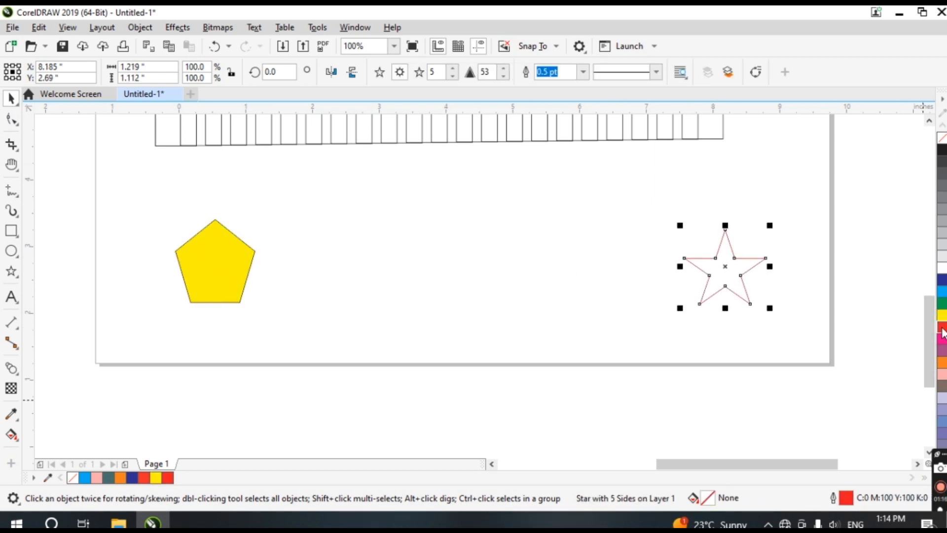
pyautogui.click(942, 329)
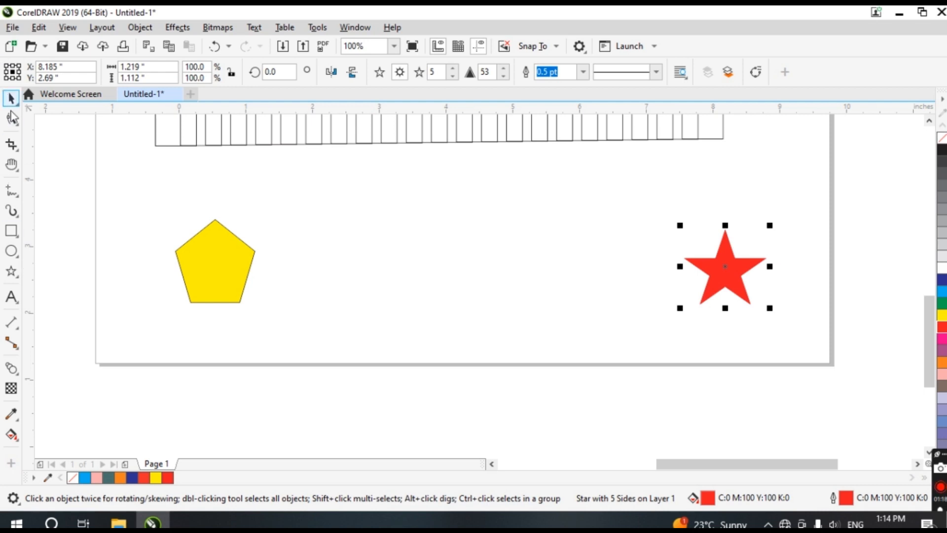
# Blend the yellow pentagon into the red star with the Blend tool
pyautogui.click(11, 369)
pyautogui.moveTo(215, 267); pyautogui.dragTo(742, 276)
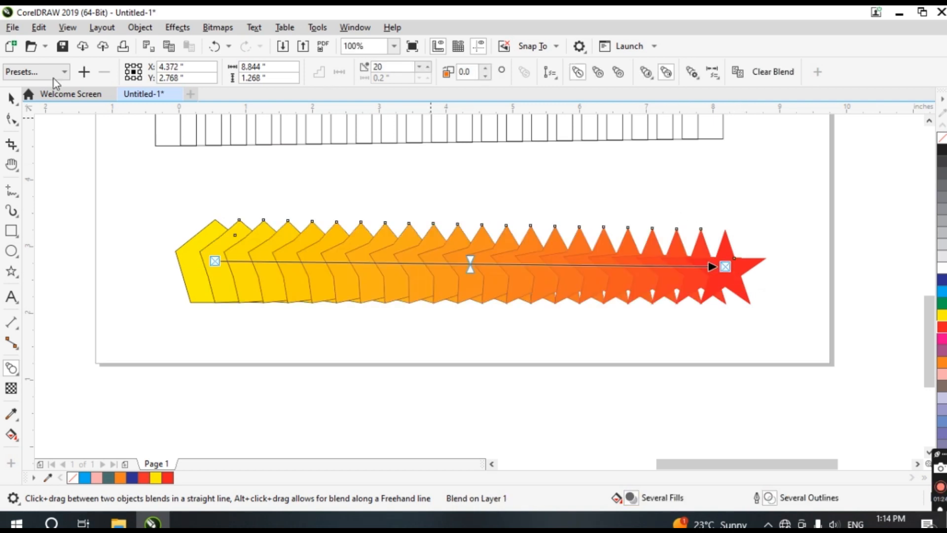
# Enlarge the pentagon-to-star blend to about 11.5 by 2.4 inches and reposition it on the page
pyautogui.click(11, 98)
pyautogui.click(173, 232)
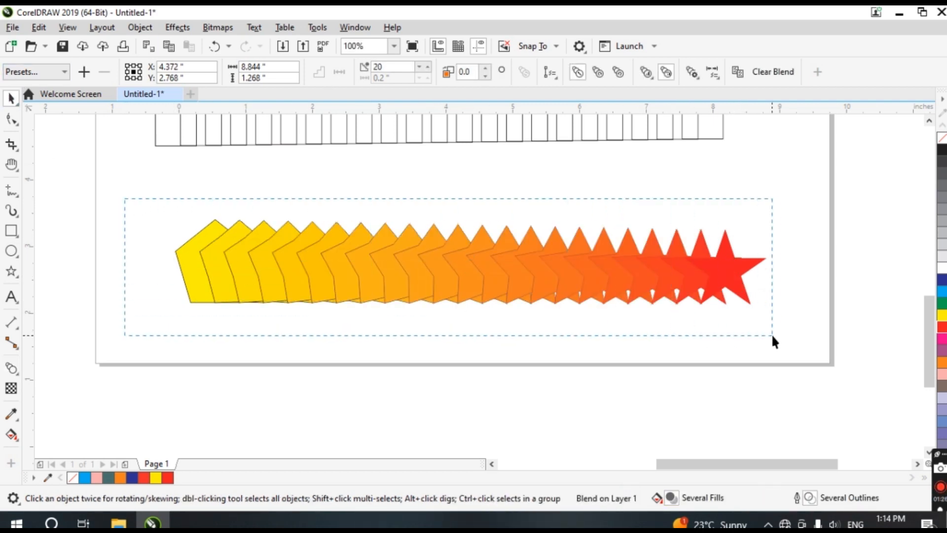
pyautogui.moveTo(772, 336); pyautogui.dragTo(774, 336)
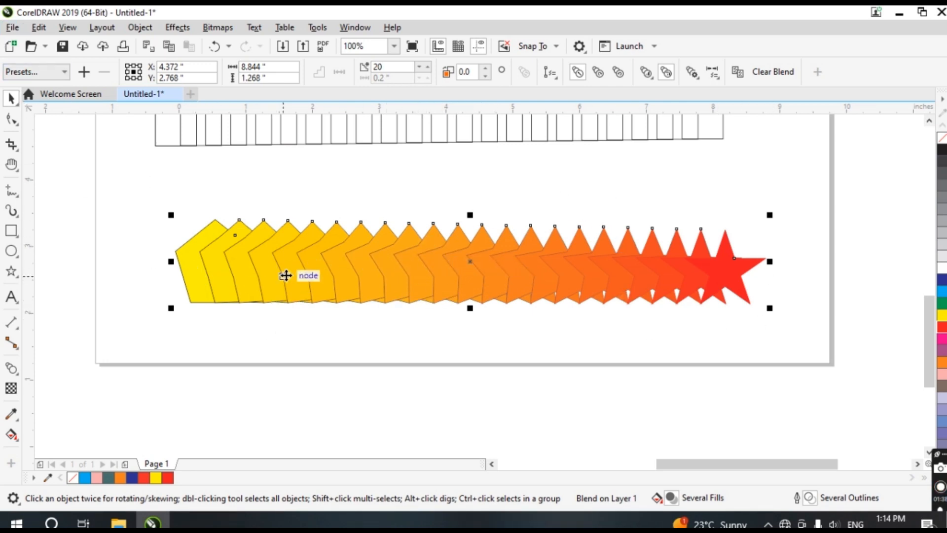
pyautogui.moveTo(279, 273); pyautogui.dragTo(183, 249)
pyautogui.moveTo(381, 289); pyautogui.dragTo(379, 366)
pyautogui.moveTo(683, 279); pyautogui.dragTo(857, 280)
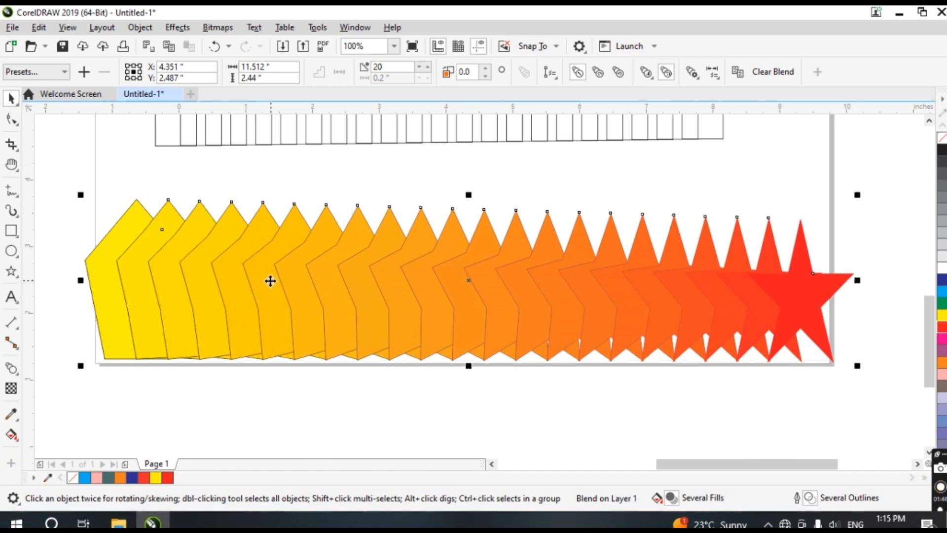
pyautogui.moveTo(270, 281); pyautogui.dragTo(138, 283)
pyautogui.moveTo(289, 319); pyautogui.dragTo(362, 273)
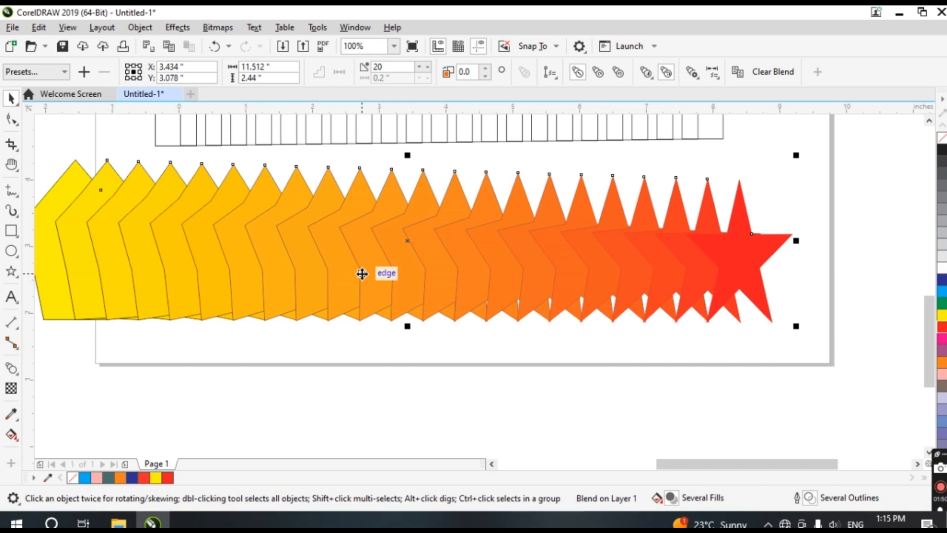
# Draw a rectangle about 3.8 by 4.5 inches in the empty area beside the page
pyautogui.scroll(-2, 362, 273)
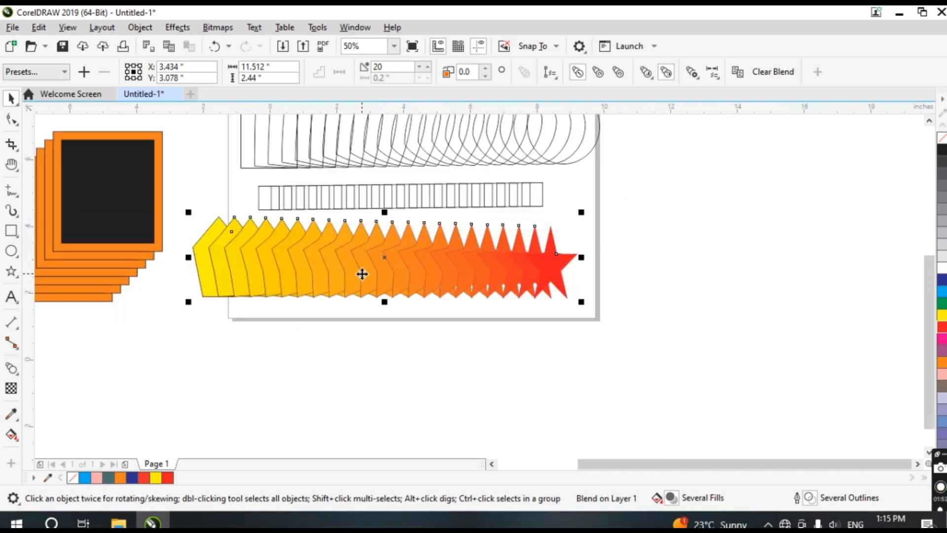
pyautogui.press('h')
pyautogui.moveTo(490, 194); pyautogui.dragTo(465, 294)
pyautogui.moveTo(551, 262); pyautogui.dragTo(127, 251)
pyautogui.click(11, 368)
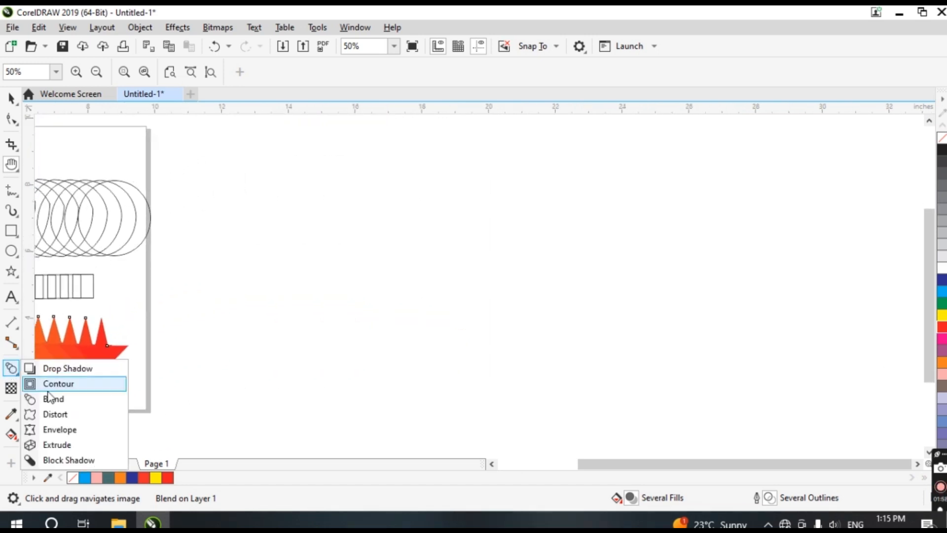
pyautogui.click(57, 230)
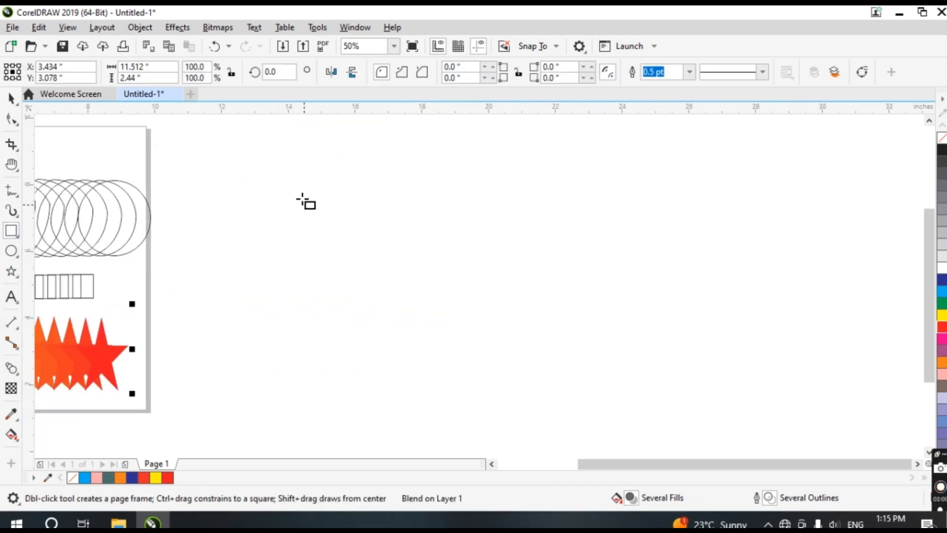
pyautogui.moveTo(296, 176); pyautogui.dragTo(424, 327)
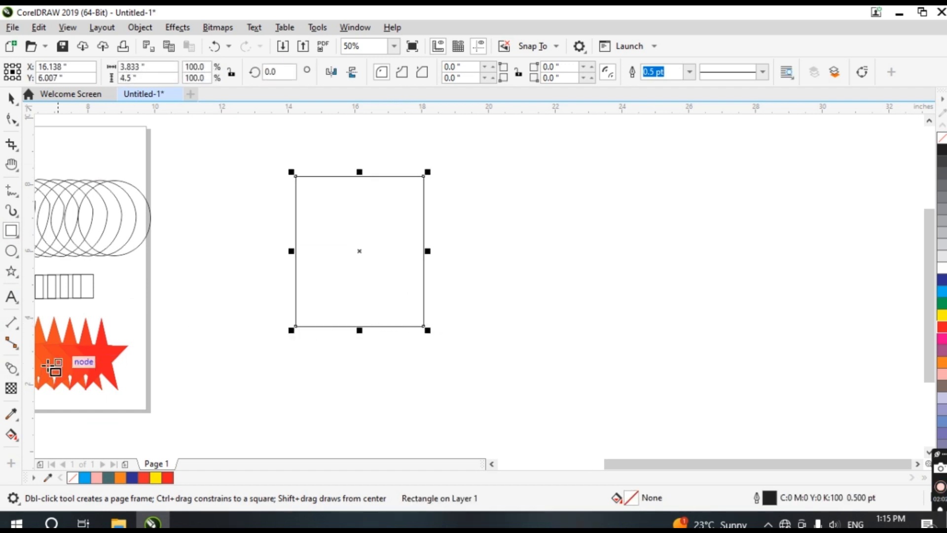
# Apply a Push and Pull distortion to the rectangle with the Distort tool, dragging from its corner toward the centre
pyautogui.moveTo(13, 369)
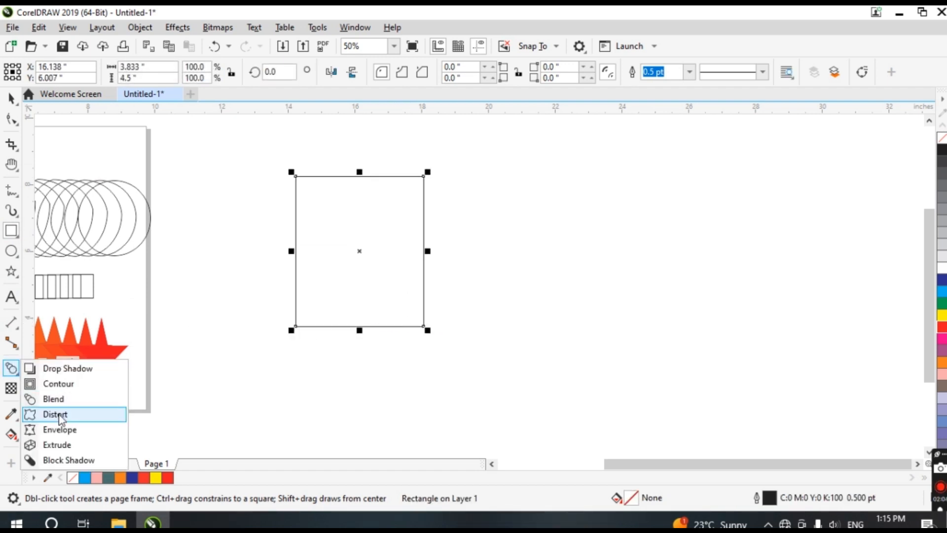
pyautogui.click(49, 414)
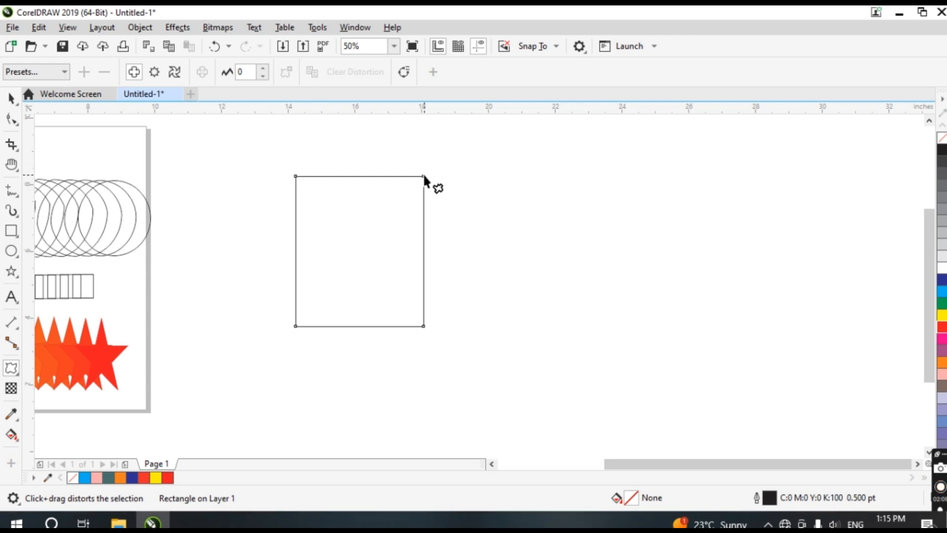
pyautogui.moveTo(424, 175); pyautogui.dragTo(437, 269)
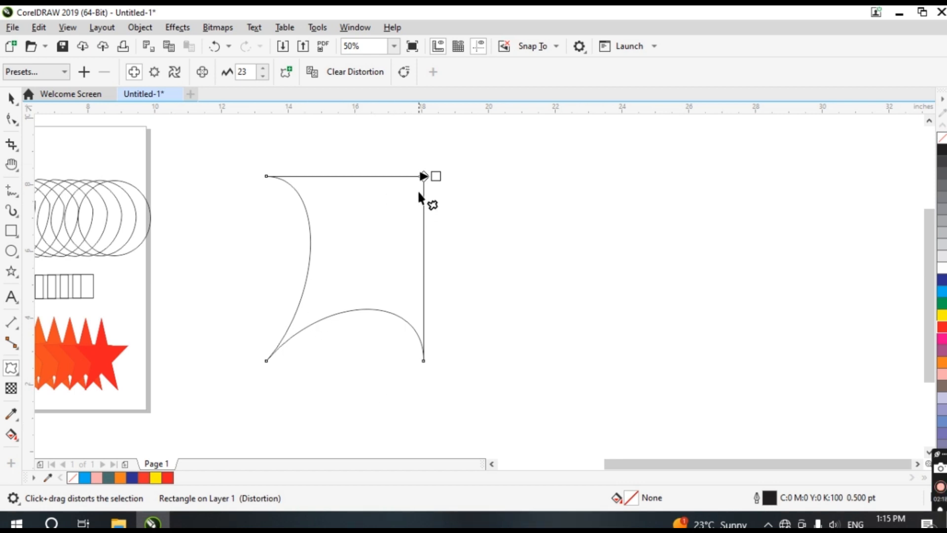
pyautogui.moveTo(423, 176); pyautogui.dragTo(348, 247)
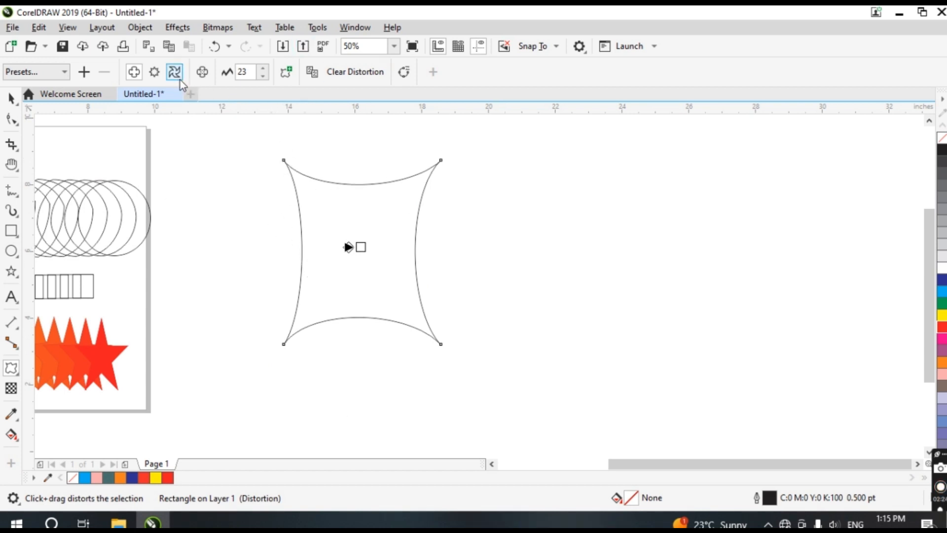
# Draw a rectangle about 2 by 2.8 inches on the right and apply a Zipper distortion to it
pyautogui.click(154, 72)
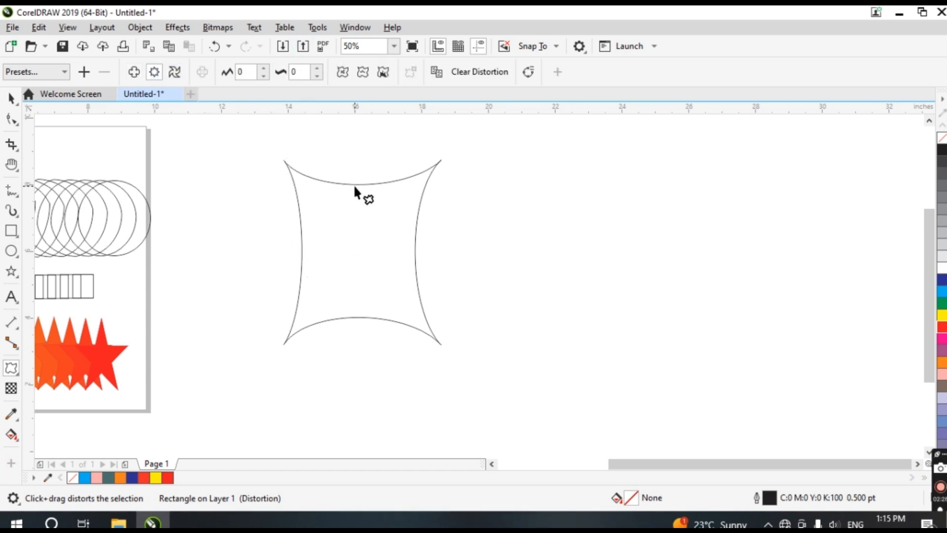
pyautogui.click(12, 230)
pyautogui.moveTo(621, 209); pyautogui.dragTo(688, 304)
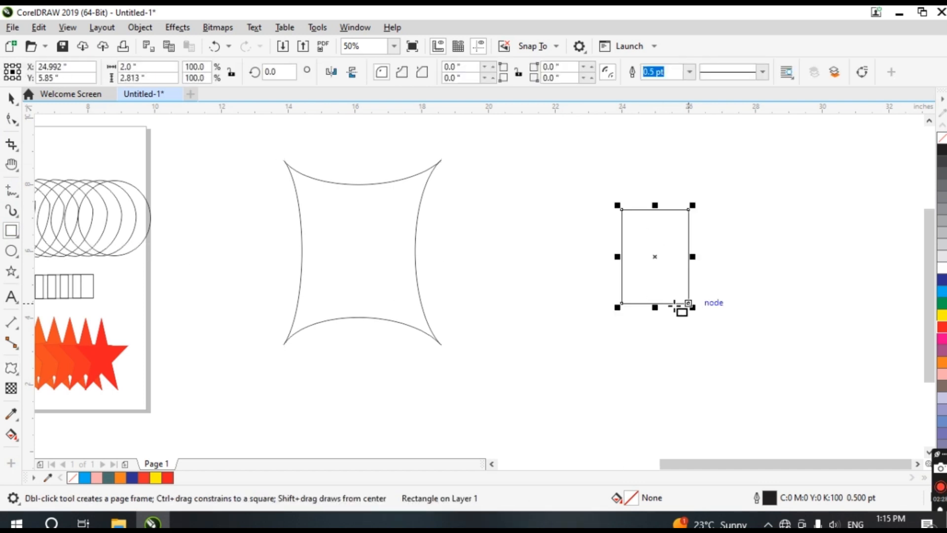
pyautogui.click(11, 367)
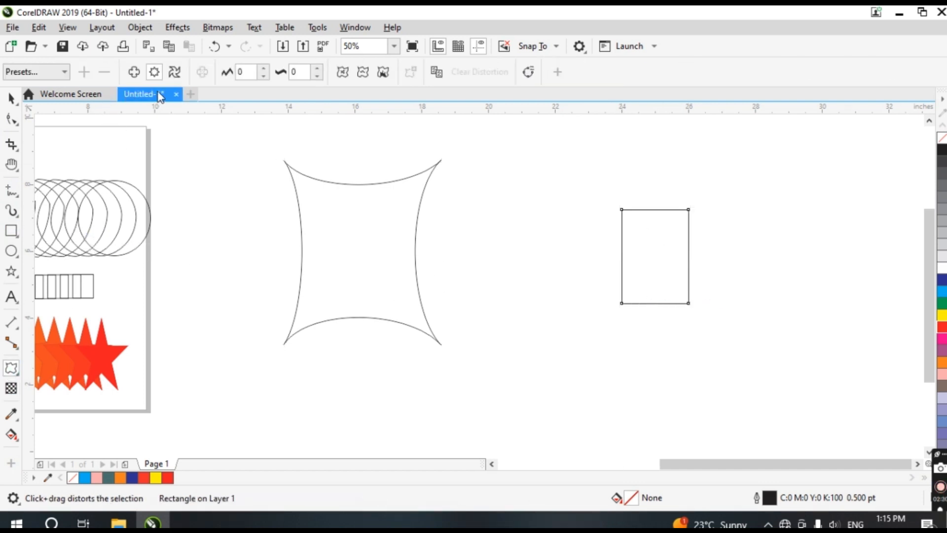
pyautogui.moveTo(688, 208); pyautogui.dragTo(644, 271)
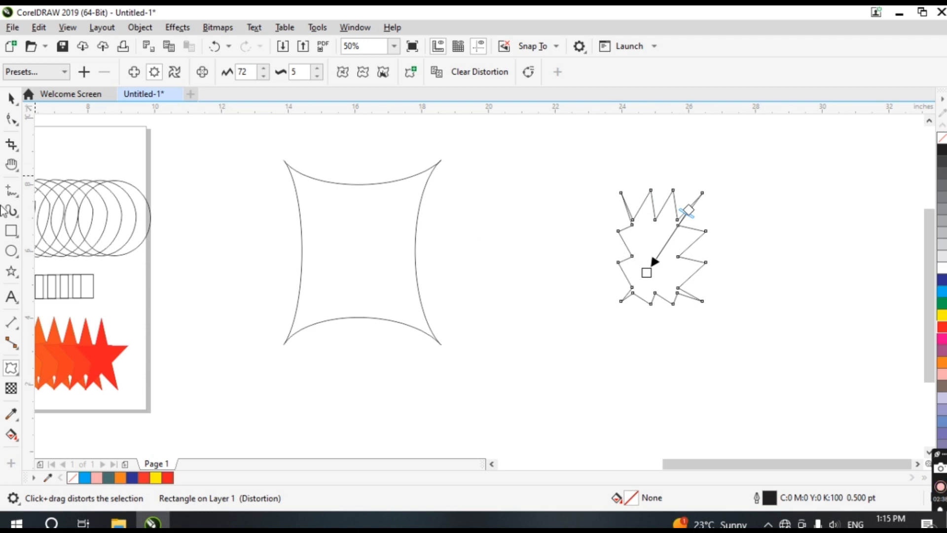
# Draw a square about 3.1 inches across between the two shapes and apply a Twister distortion from its corner
pyautogui.click(11, 230)
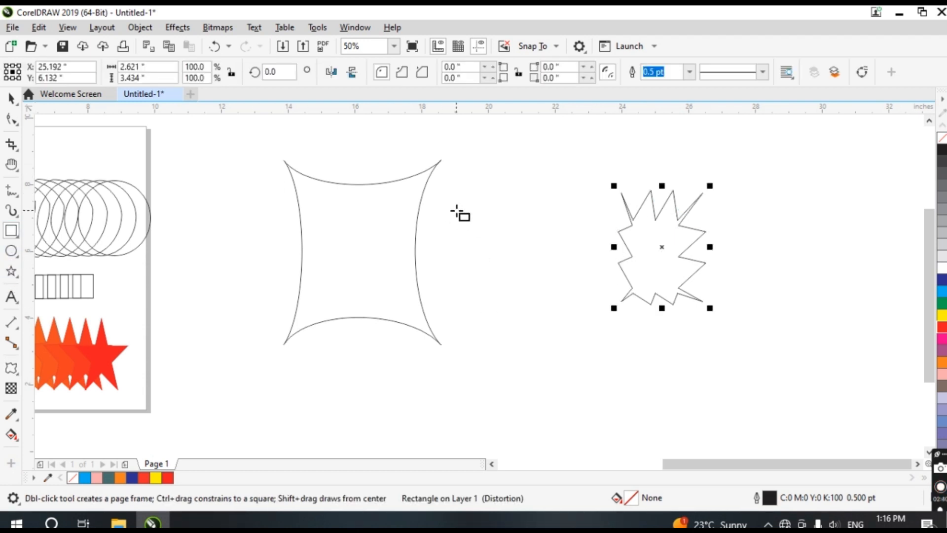
pyautogui.moveTo(456, 210); pyautogui.dragTo(561, 314)
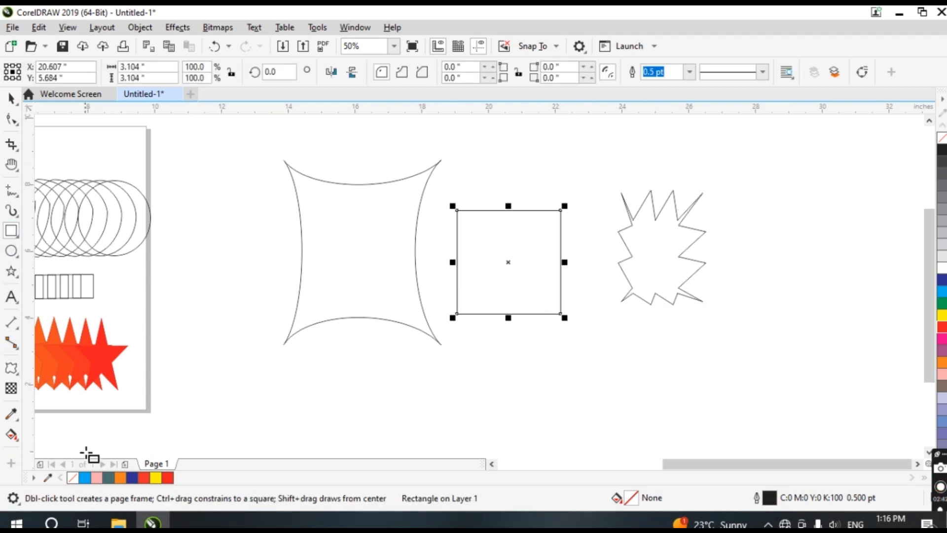
pyautogui.click(7, 368)
pyautogui.click(176, 72)
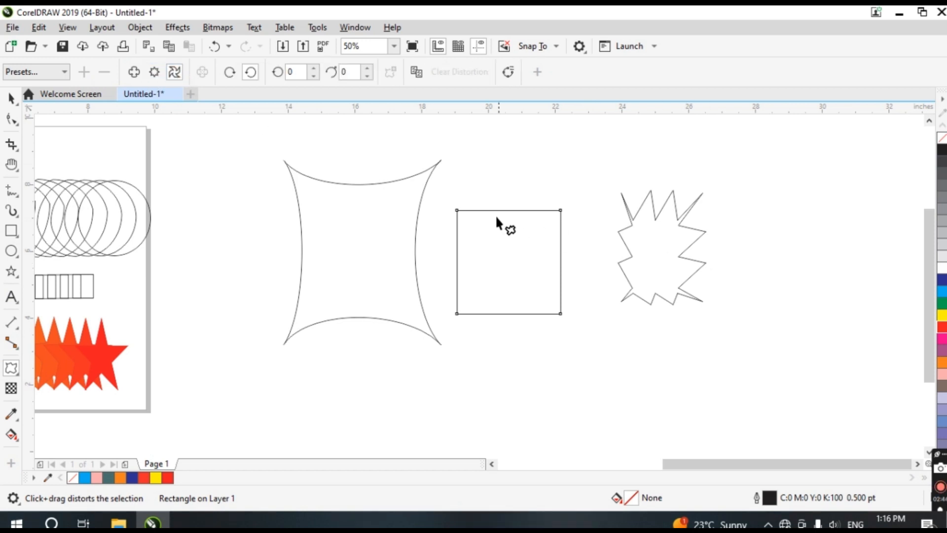
pyautogui.moveTo(457, 209); pyautogui.dragTo(472, 161)
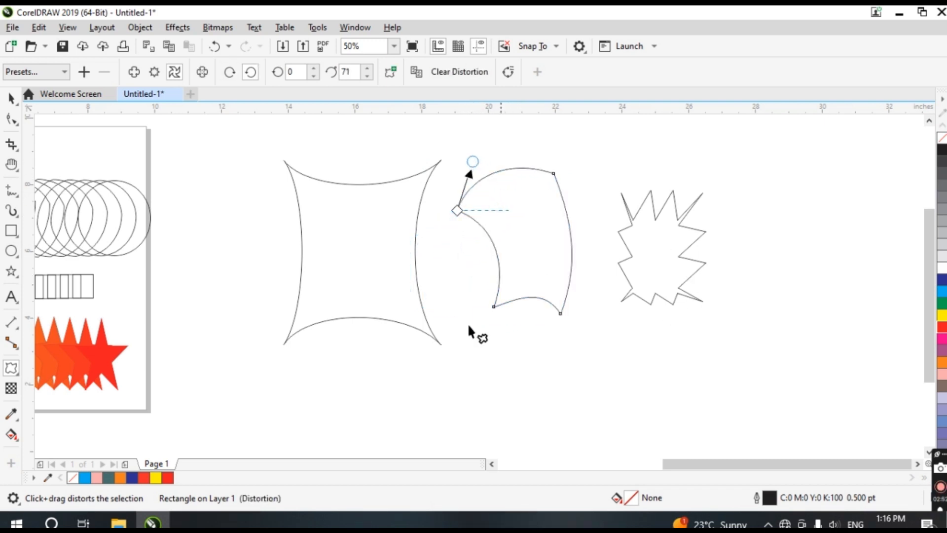
# Move the twisted square slightly downward
pyautogui.press('space')
pyautogui.click(540, 267)
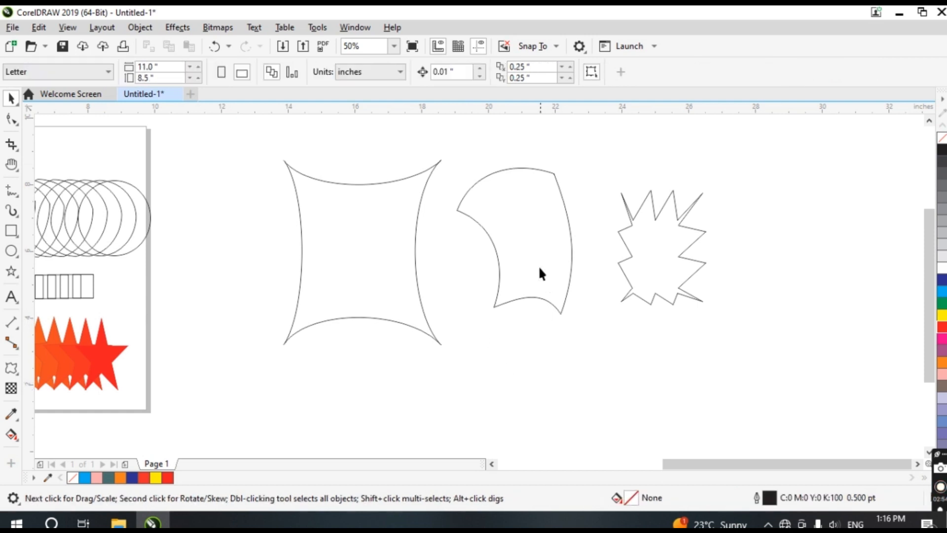
pyautogui.moveTo(537, 264); pyautogui.dragTo(544, 288)
# Delete the zipper-distorted shape, then the other two distorted shapes
pyautogui.click(725, 322)
pyautogui.moveTo(763, 186); pyautogui.dragTo(315, 353)
pyautogui.press('Delete')
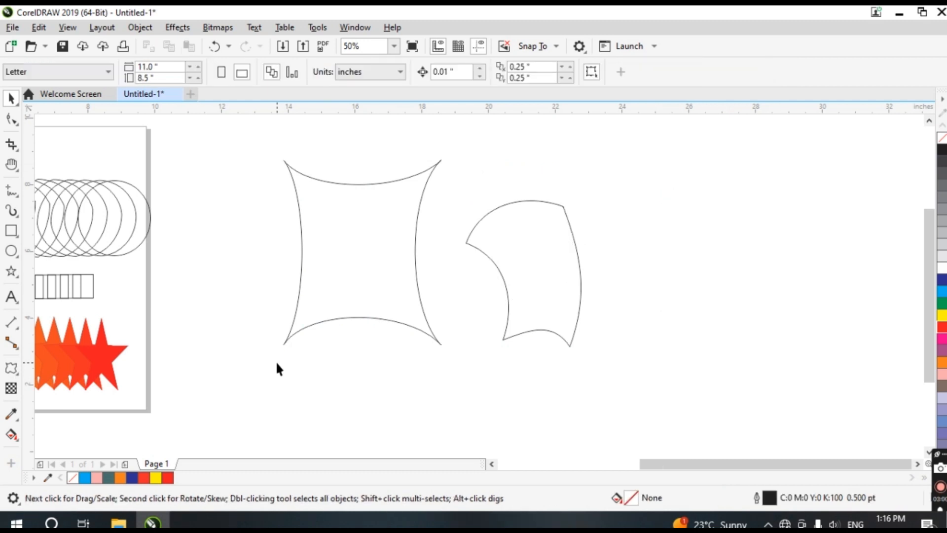
pyautogui.moveTo(604, 359); pyautogui.dragTo(608, 353)
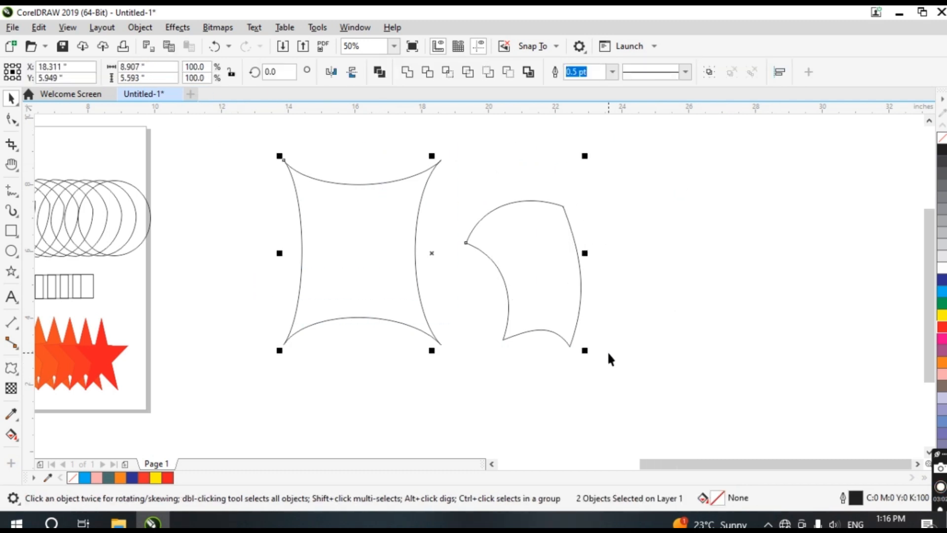
pyautogui.press('Delete')
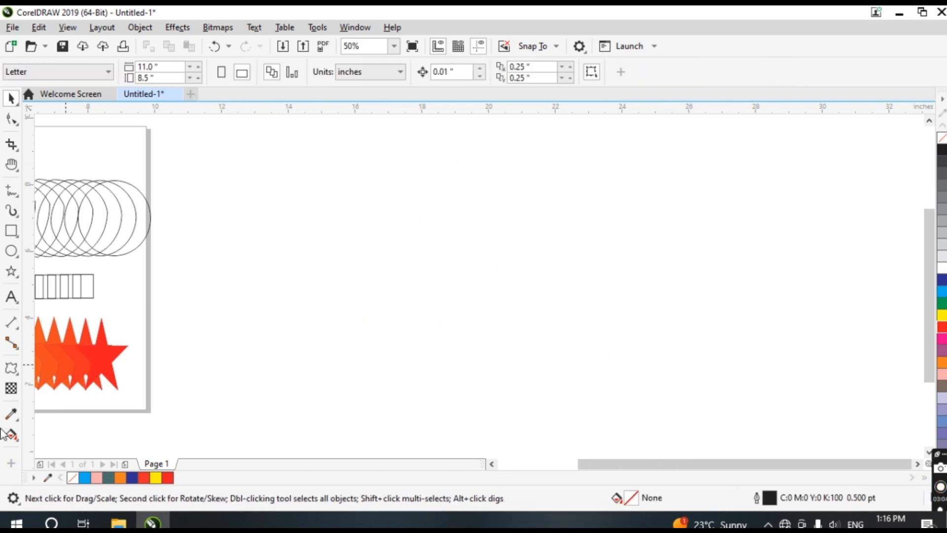
# Draw a rectangle about 5.9 by 5.2 inches and apply an Envelope, pulling its four middle nodes outward
pyautogui.click(11, 371)
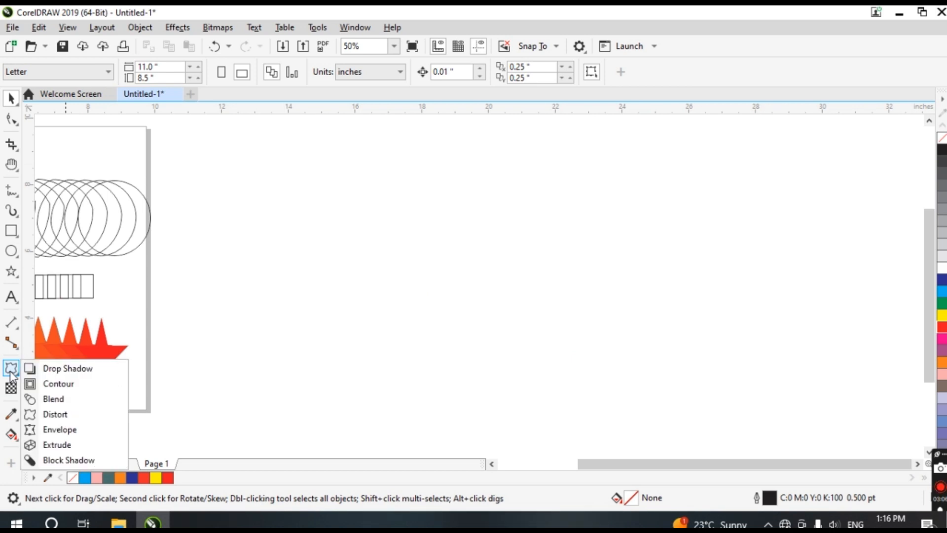
pyautogui.click(11, 231)
pyautogui.moveTo(303, 185); pyautogui.dragTo(500, 358)
pyautogui.click(11, 370)
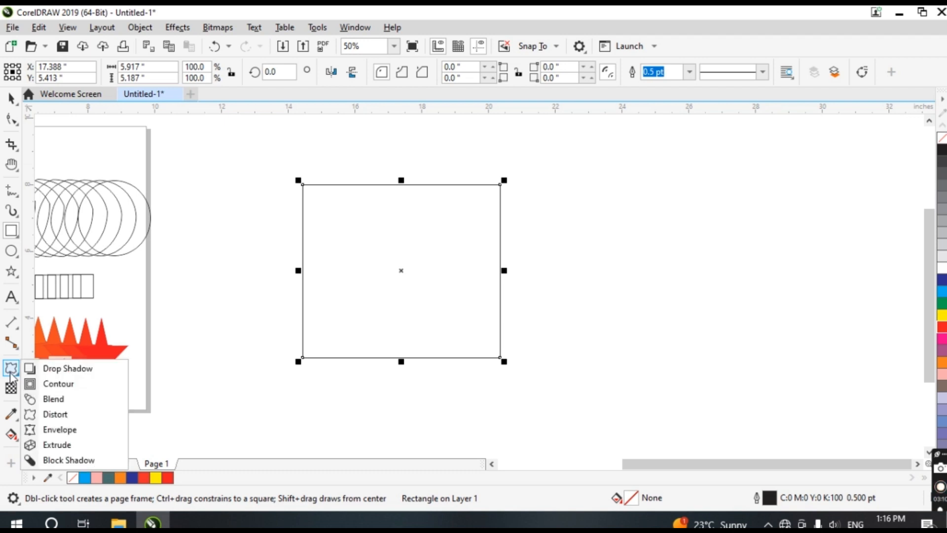
pyautogui.click(60, 429)
pyautogui.moveTo(401, 184); pyautogui.dragTo(400, 158)
pyautogui.moveTo(299, 276); pyautogui.dragTo(270, 314)
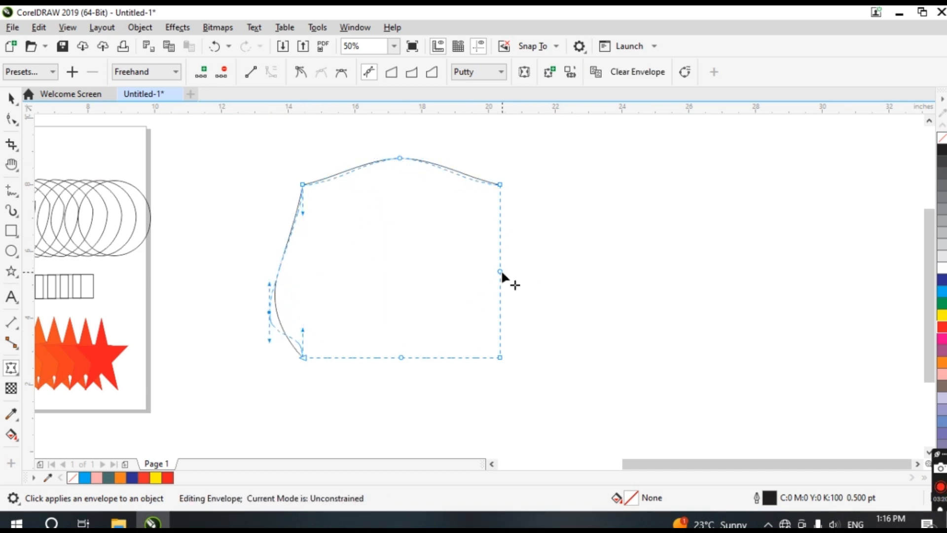
pyautogui.moveTo(500, 271); pyautogui.dragTo(536, 307)
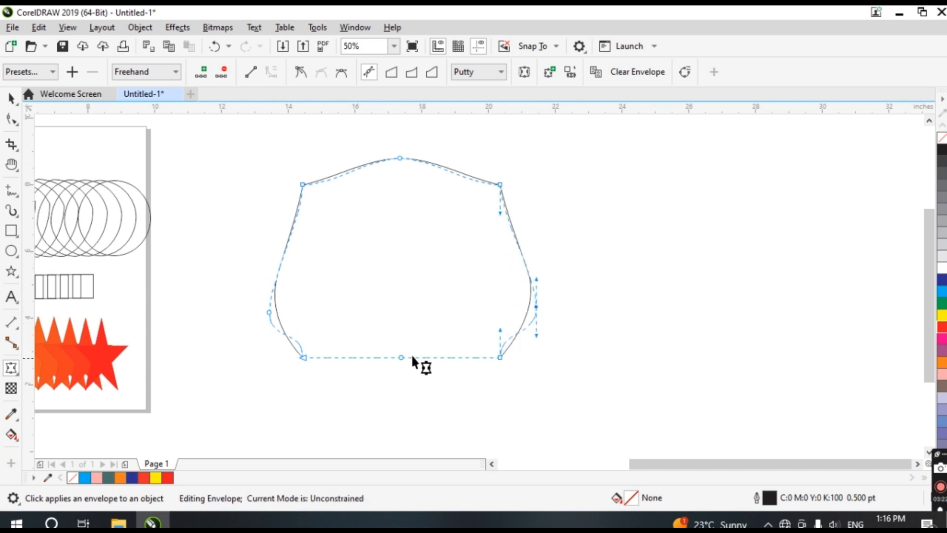
pyautogui.moveTo(402, 359); pyautogui.dragTo(407, 396)
# Drag the envelope's two top corner nodes outward and upward to widen the top of the shape
pyautogui.click(13, 371)
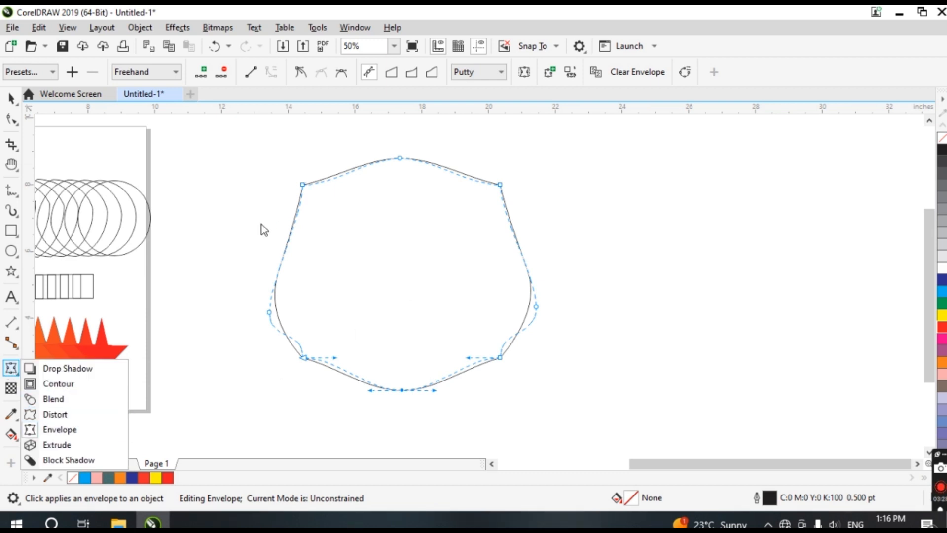
pyautogui.click(291, 227)
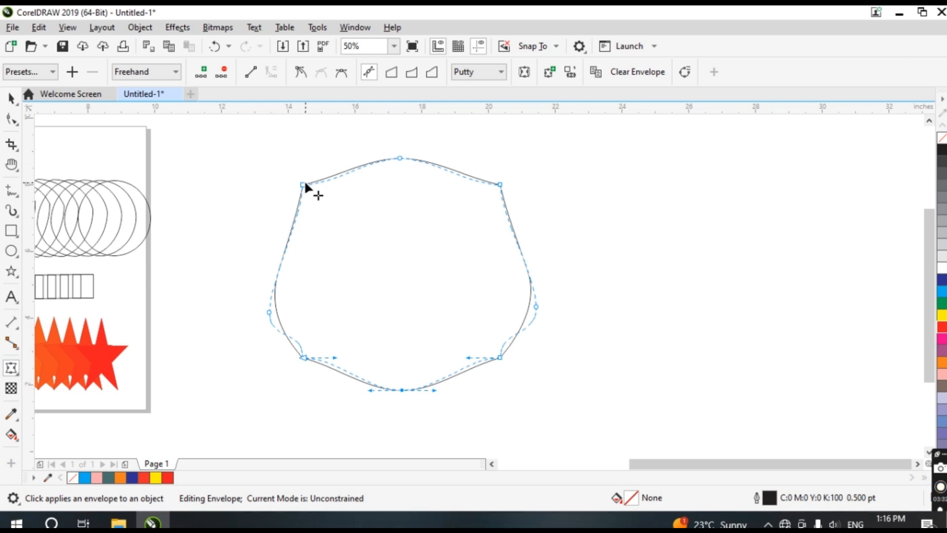
pyautogui.moveTo(304, 185); pyautogui.dragTo(278, 176)
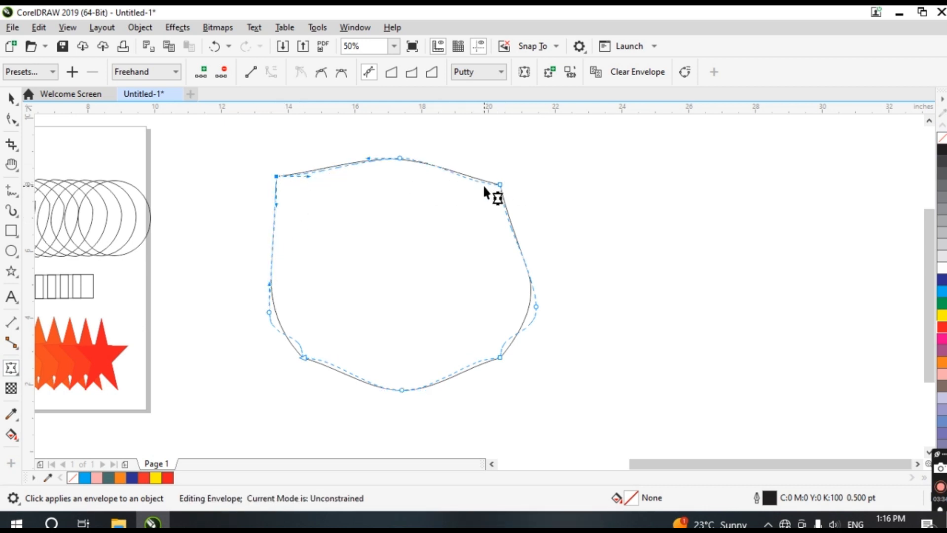
pyautogui.moveTo(498, 185); pyautogui.dragTo(518, 165)
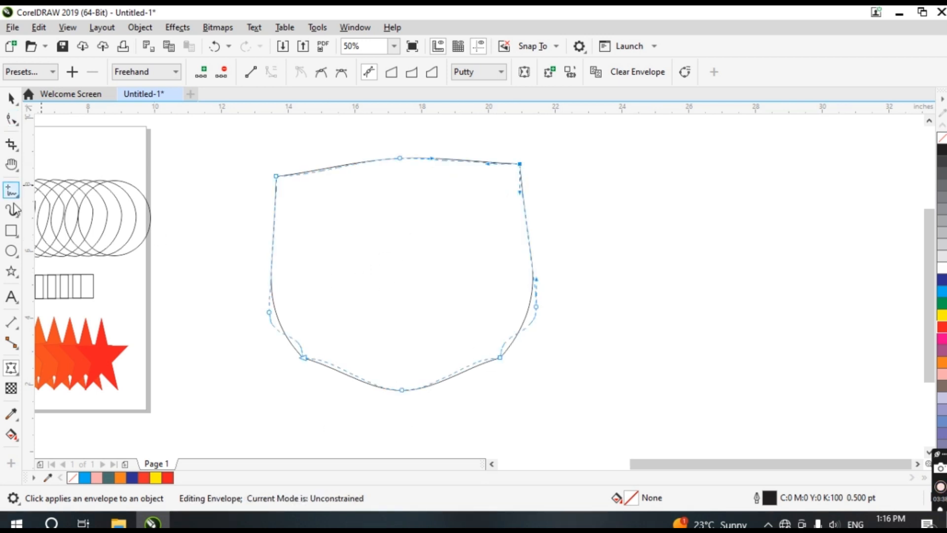
# Draw an ellipse about 3.75 by 3.5 inches to the right of the enveloped shape
pyautogui.click(8, 374)
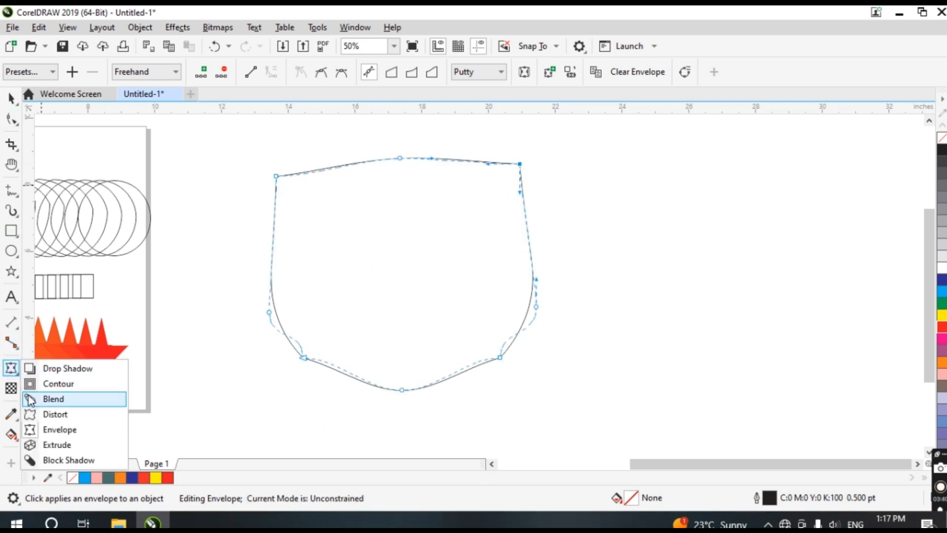
pyautogui.click(730, 299)
pyautogui.moveTo(645, 180); pyautogui.dragTo(716, 270)
pyautogui.click(11, 251)
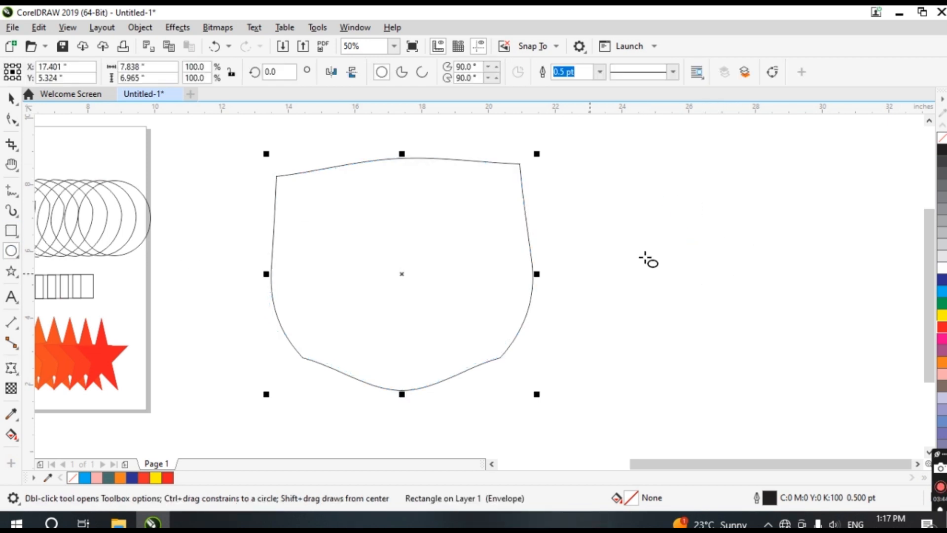
pyautogui.moveTo(665, 181); pyautogui.dragTo(797, 304)
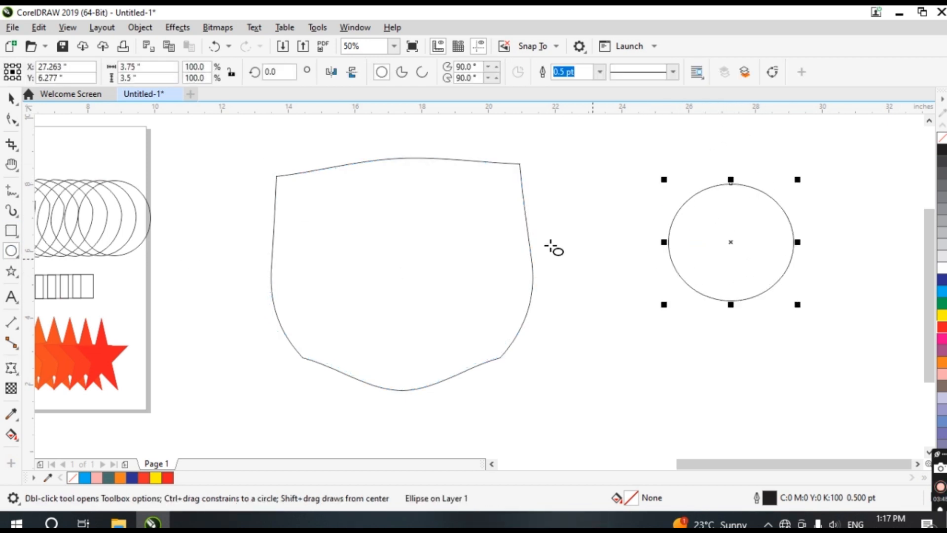
# Apply an Envelope to the ellipse, pulling its left and right nodes outward into a pointed lens shape
pyautogui.click(11, 367)
pyautogui.moveTo(667, 241); pyautogui.dragTo(578, 244)
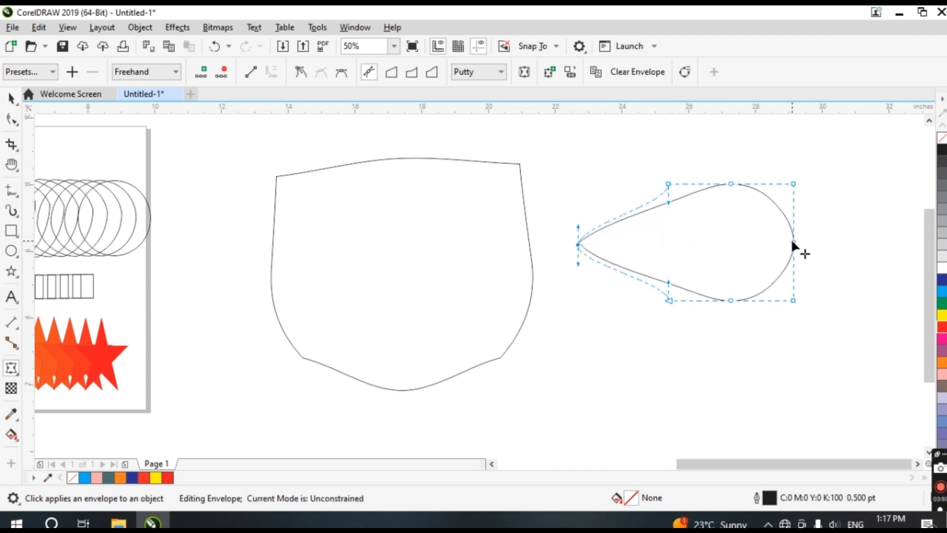
pyautogui.moveTo(793, 242); pyautogui.dragTo(889, 242)
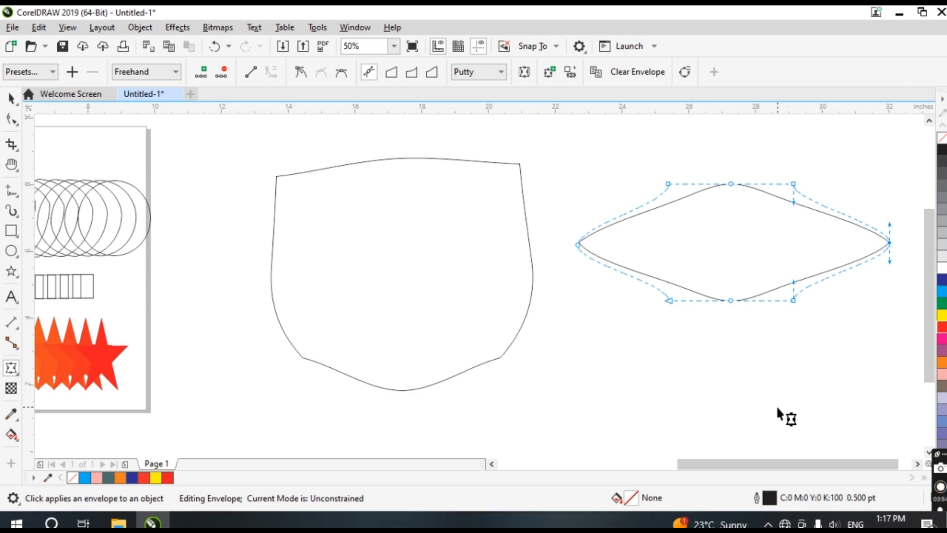
# Draw a rectangle about 13.5 by 15 inches to the right of the enveloped shapes
pyautogui.scroll(-4, 528, 279)
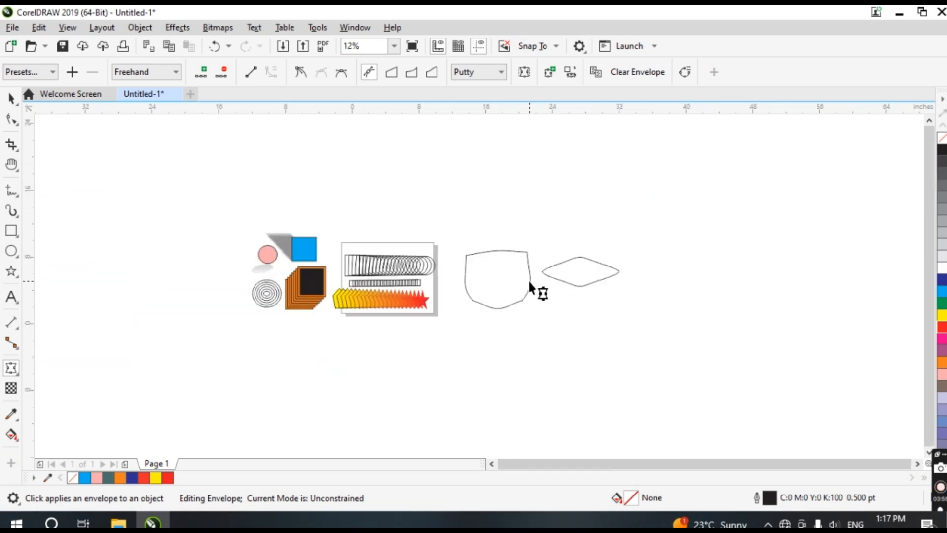
pyautogui.moveTo(534, 249); pyautogui.dragTo(288, 207)
pyautogui.moveTo(288, 207); pyautogui.dragTo(187, 218)
pyautogui.click(11, 388)
pyautogui.click(15, 371)
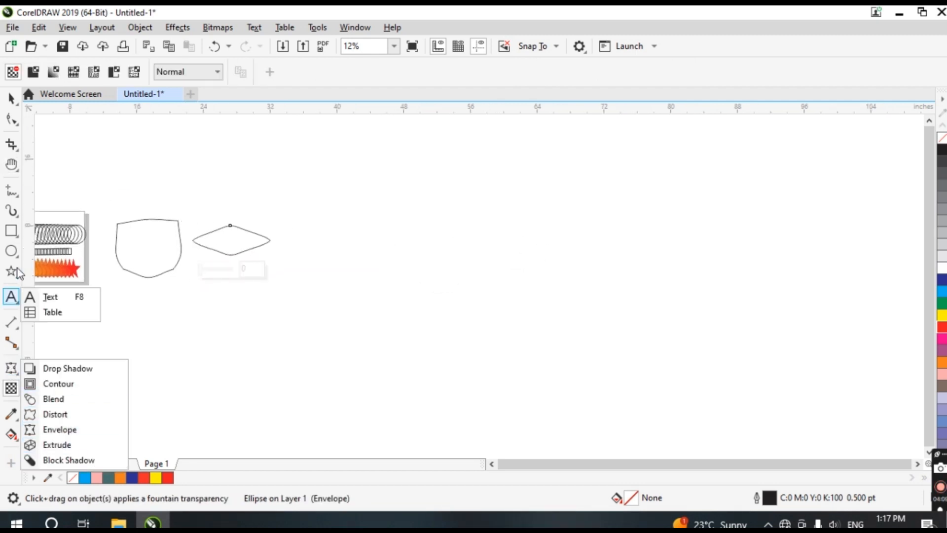
pyautogui.click(59, 230)
pyautogui.moveTo(383, 189); pyautogui.dragTo(496, 314)
# Extrude the rectangle toward the lower right, then move the extruded box up and to the left
pyautogui.click(12, 371)
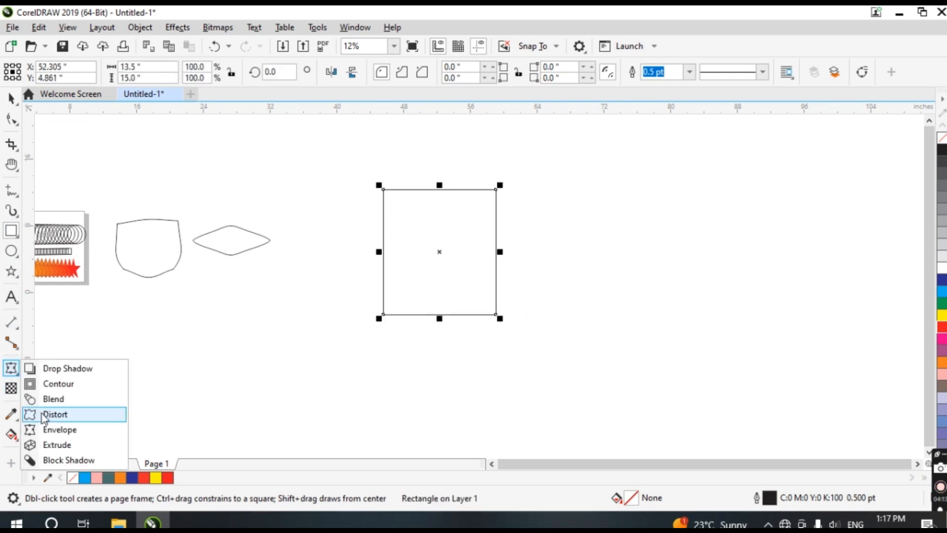
pyautogui.click(50, 444)
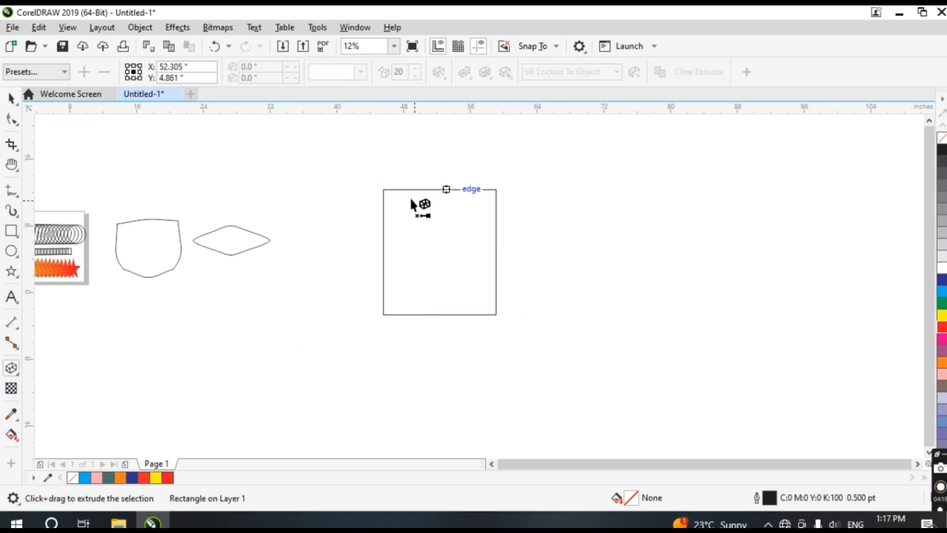
pyautogui.moveTo(388, 194); pyautogui.dragTo(652, 330)
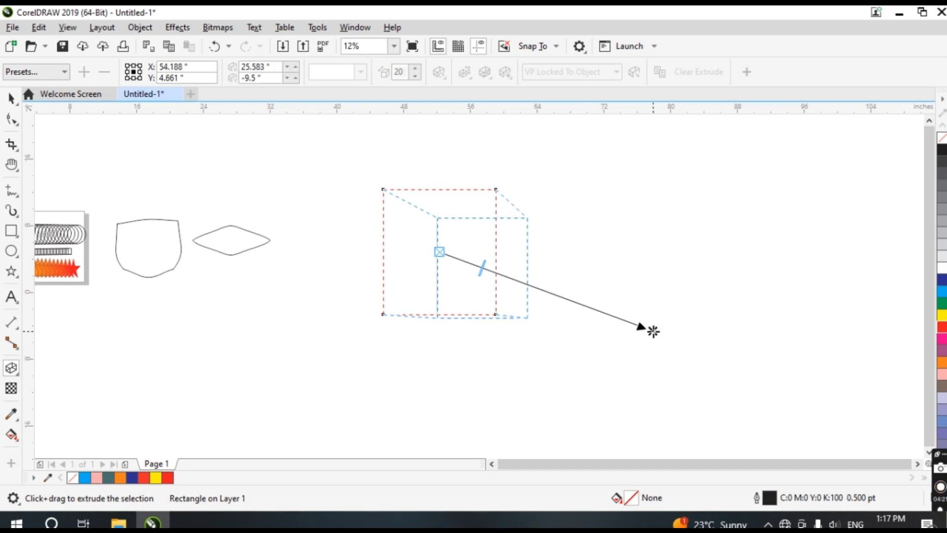
pyautogui.click(11, 97)
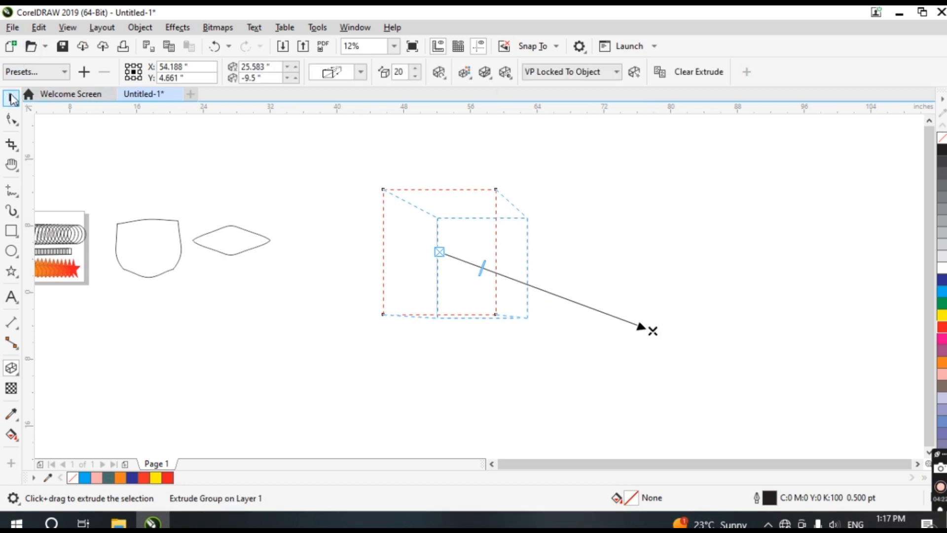
pyautogui.click(634, 254)
pyautogui.moveTo(459, 255); pyautogui.dragTo(396, 218)
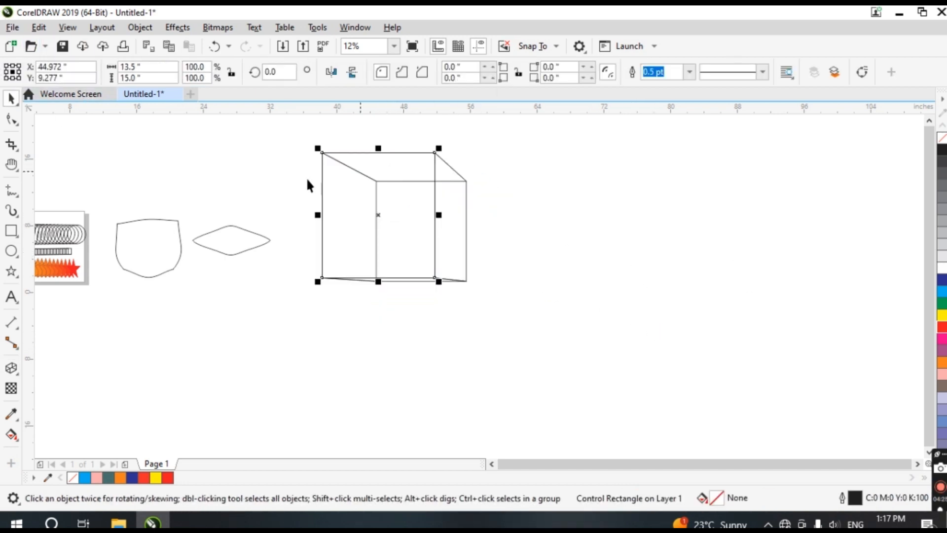
# Draw a five-point star about 11.7 by 13.4 inches and extrude it toward the upper right
pyautogui.click(11, 271)
pyautogui.moveTo(541, 198); pyautogui.dragTo(644, 314)
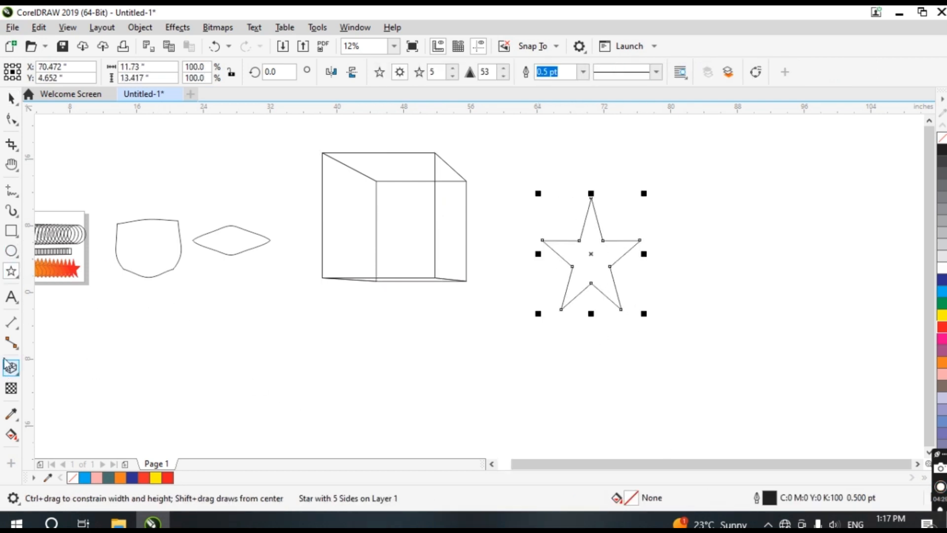
pyautogui.click(15, 369)
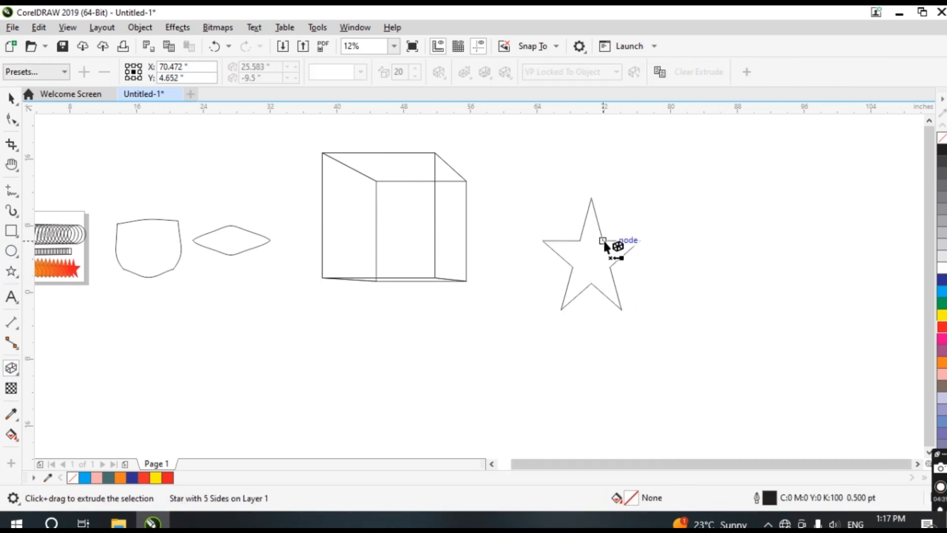
pyautogui.moveTo(604, 245); pyautogui.dragTo(733, 191)
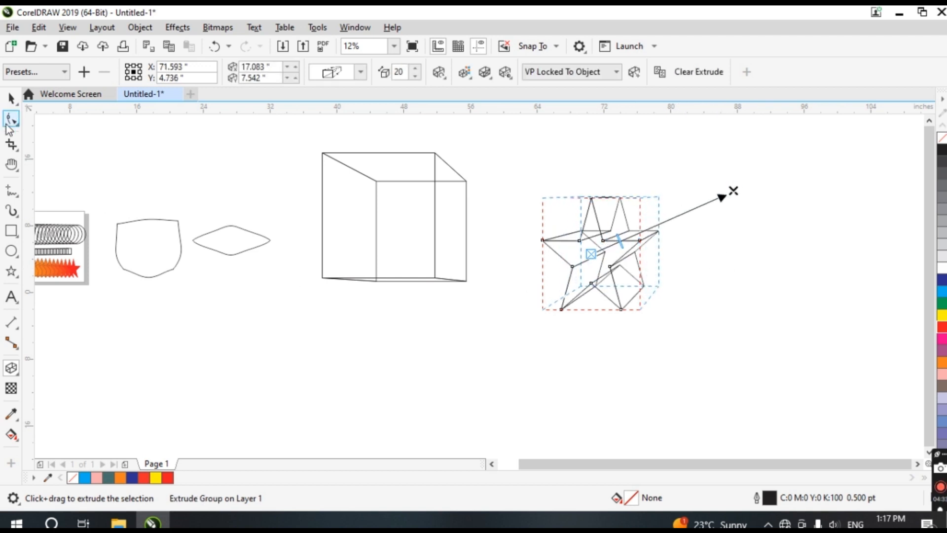
# Fill the extruded star with yellow
pyautogui.click(11, 98)
pyautogui.click(639, 389)
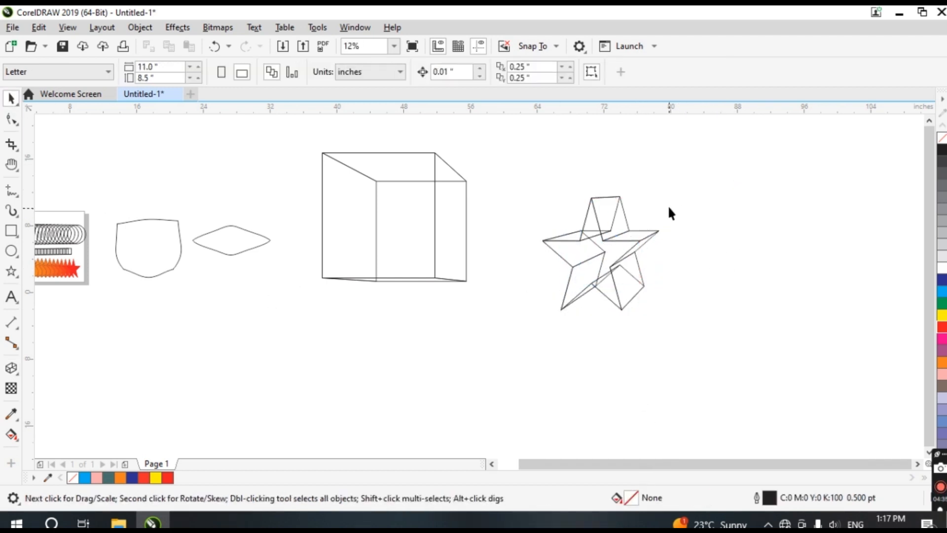
pyautogui.click(605, 246)
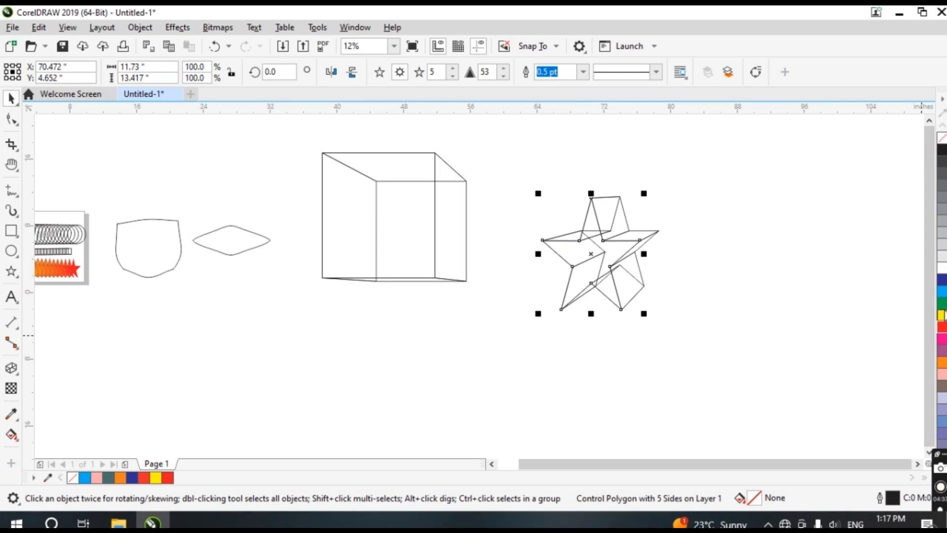
pyautogui.click(942, 315)
pyautogui.click(760, 279)
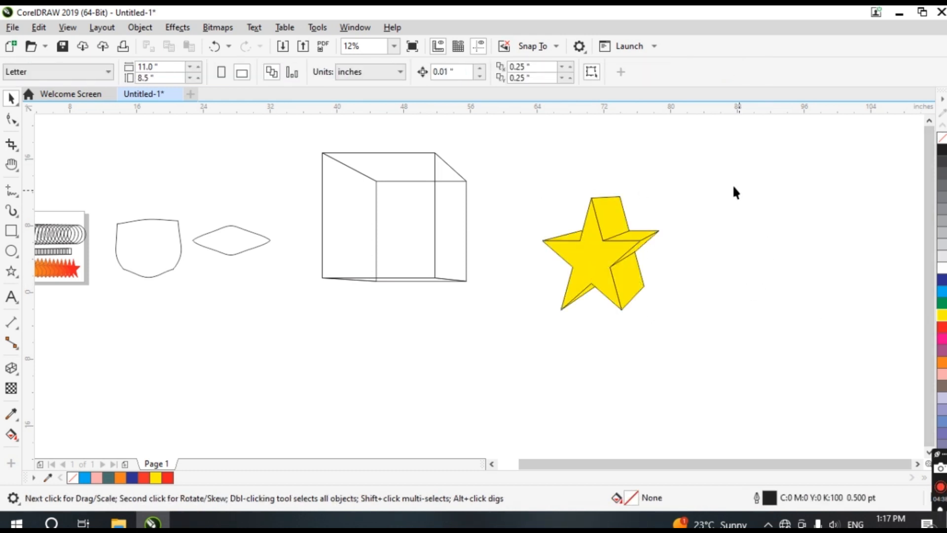
# Move the yellow star down and to the left, below the extruded box
pyautogui.click(625, 253)
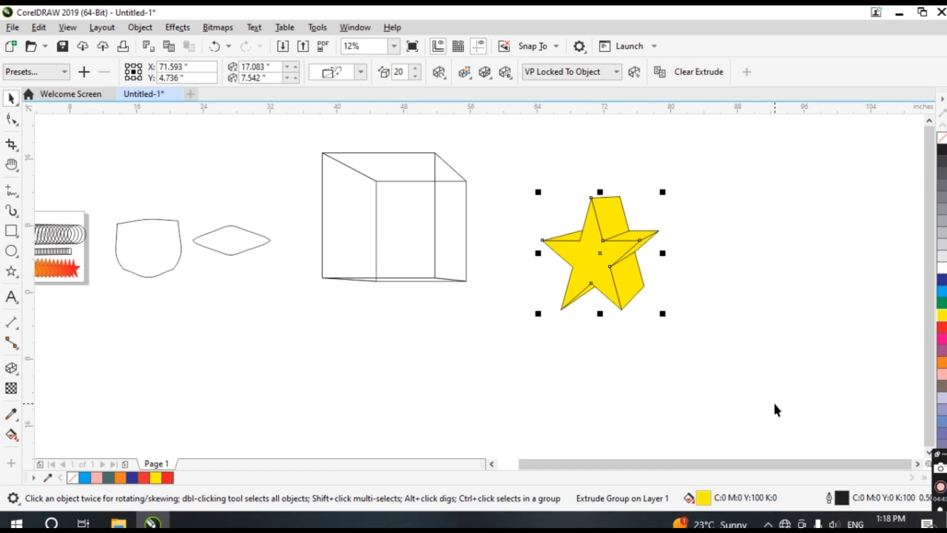
pyautogui.moveTo(608, 251); pyautogui.dragTo(321, 335)
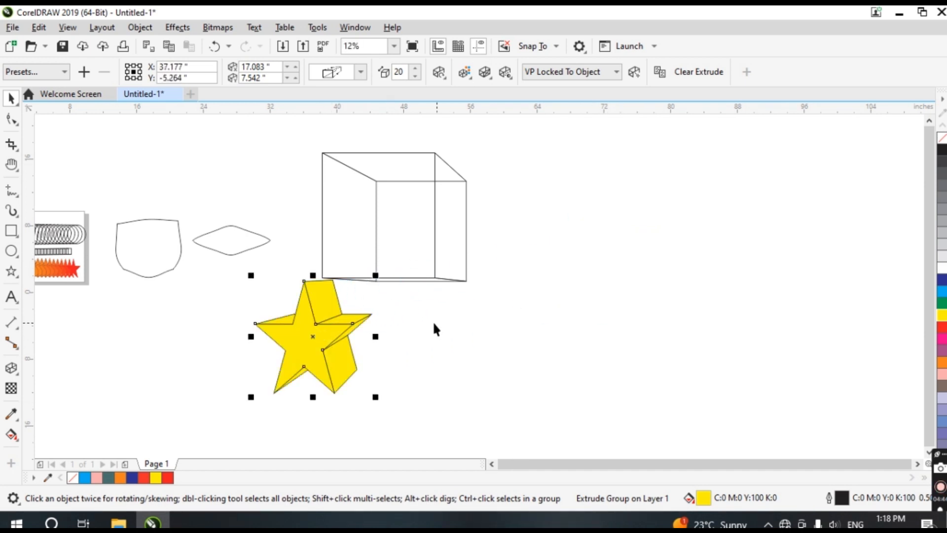
pyautogui.click(10, 371)
pyautogui.click(39, 442)
pyautogui.click(10, 370)
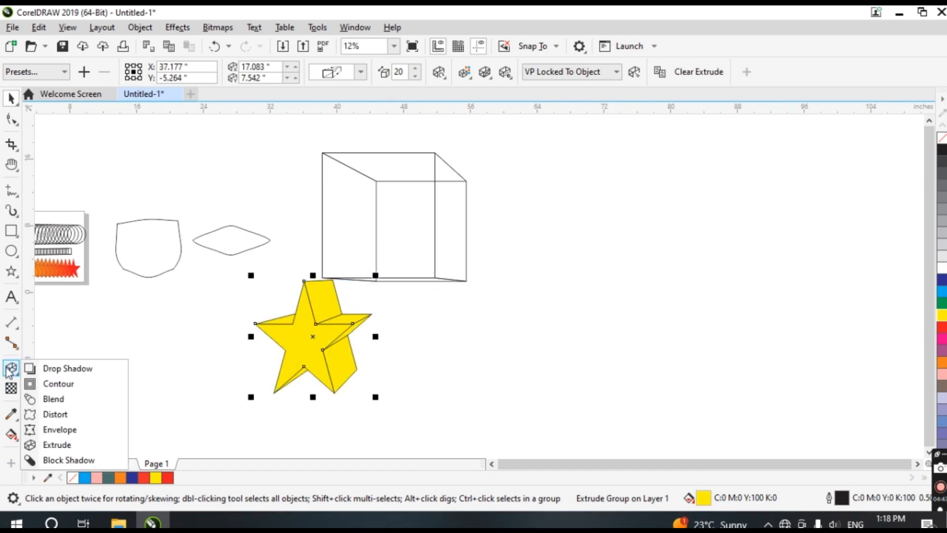
pyautogui.click(10, 371)
pyautogui.click(9, 370)
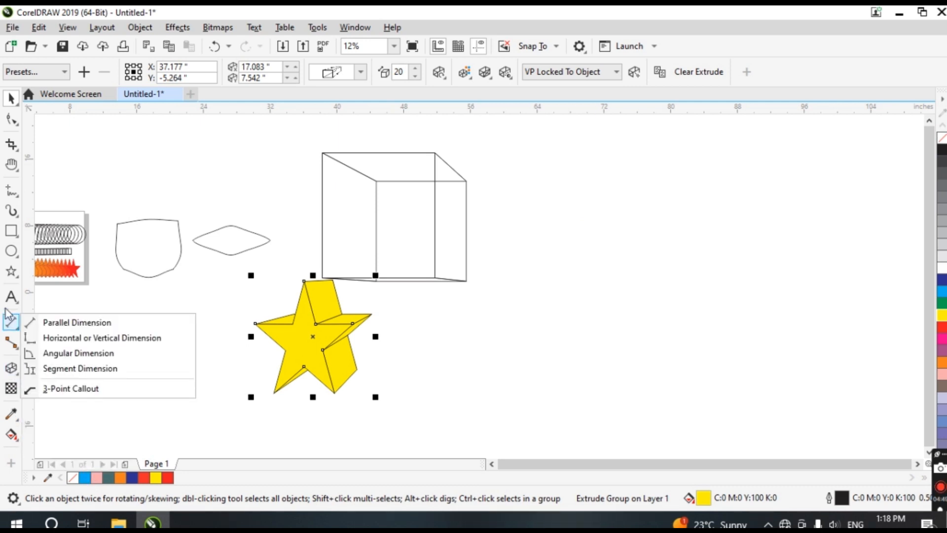
# Draw an ellipse about 13.6 by 12 inches to the right of the extruded box
pyautogui.moveTo(15, 269)
pyautogui.click(11, 250)
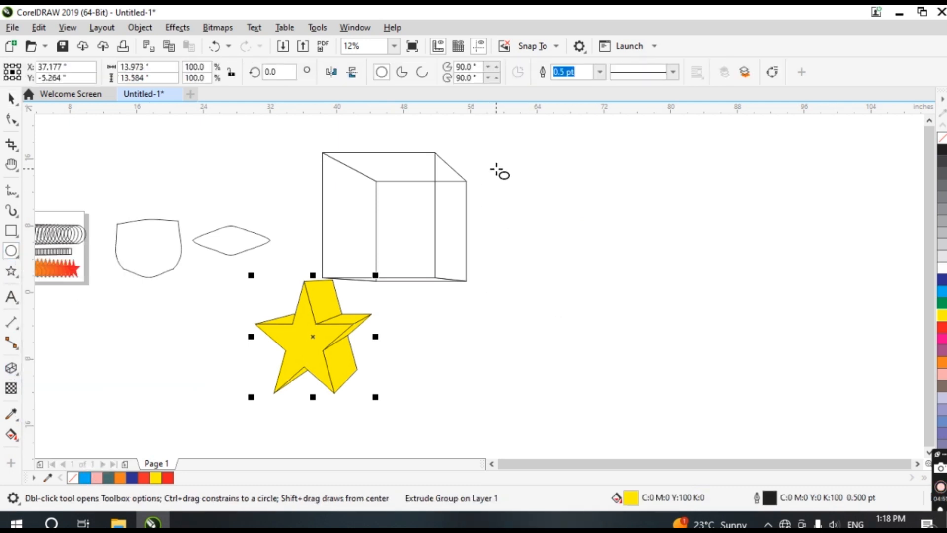
pyautogui.moveTo(497, 168); pyautogui.dragTo(610, 269)
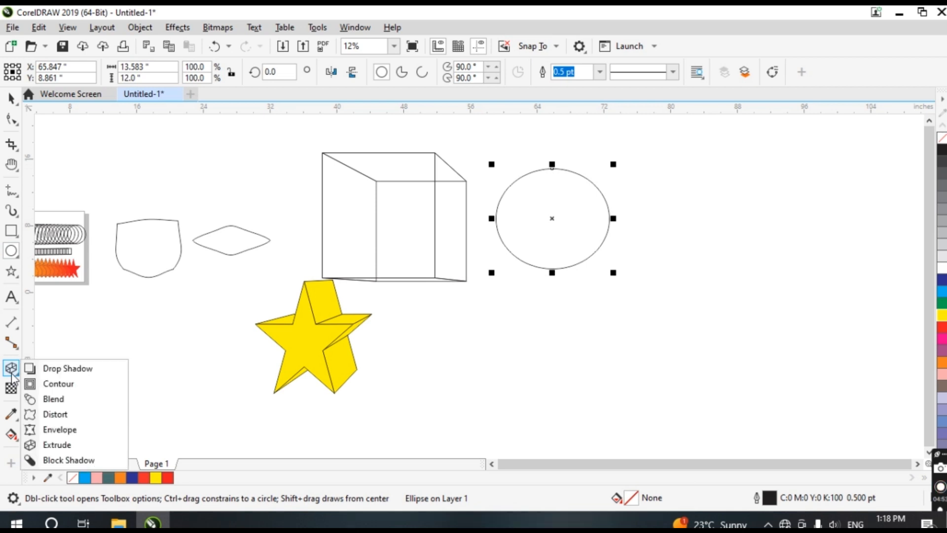
# Apply a Block Shadow to the ellipse, extending it toward the lower right
pyautogui.moveTo(16, 368)
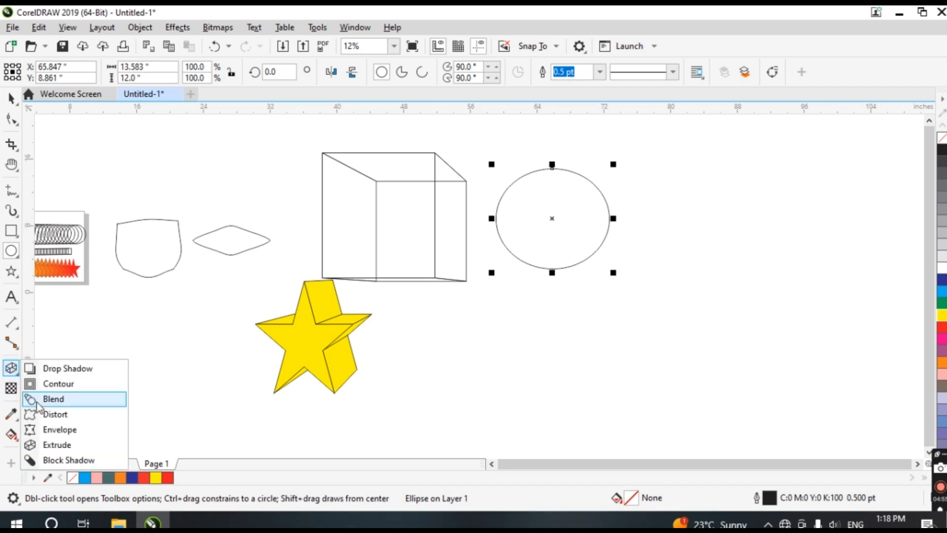
pyautogui.click(69, 459)
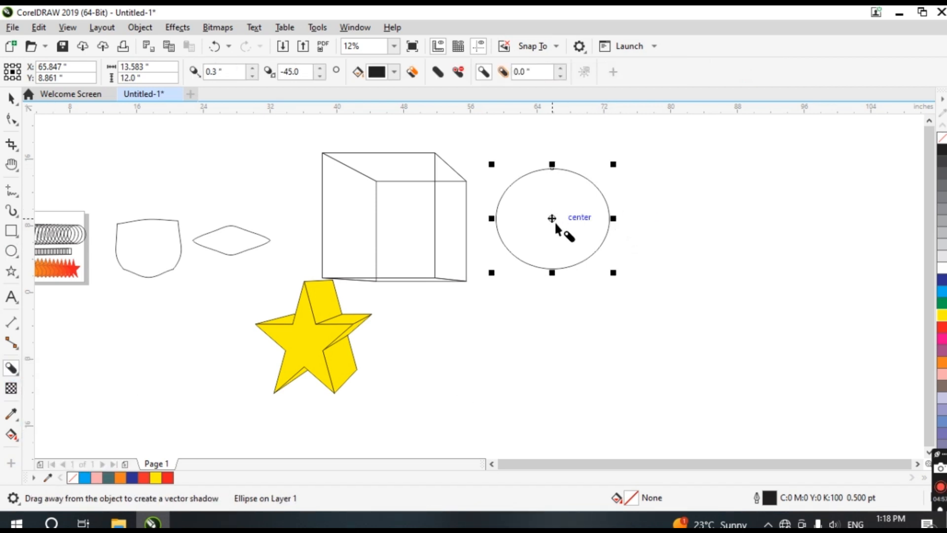
pyautogui.moveTo(556, 225); pyautogui.dragTo(741, 352)
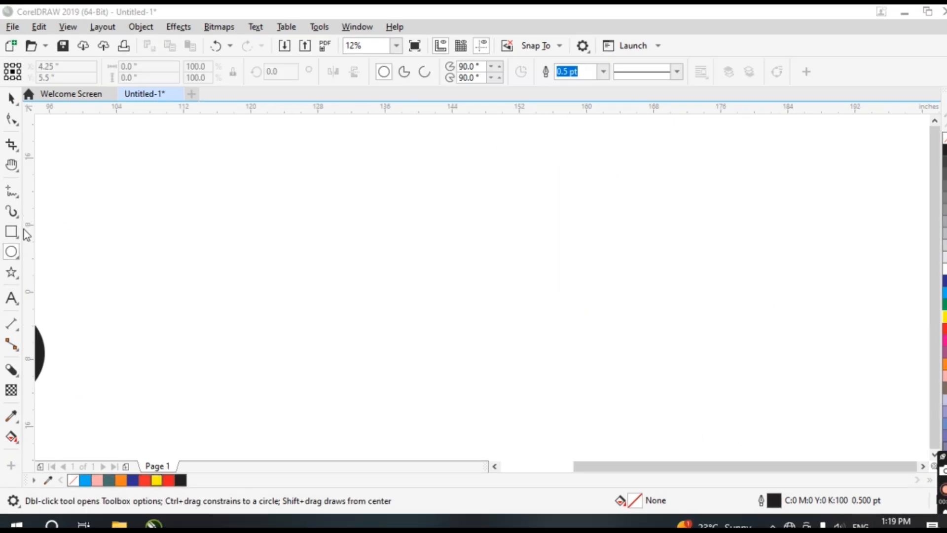
# Draw an ellipse about 19.3 by 14.7 inches and fill it with red
pyautogui.click(20, 255)
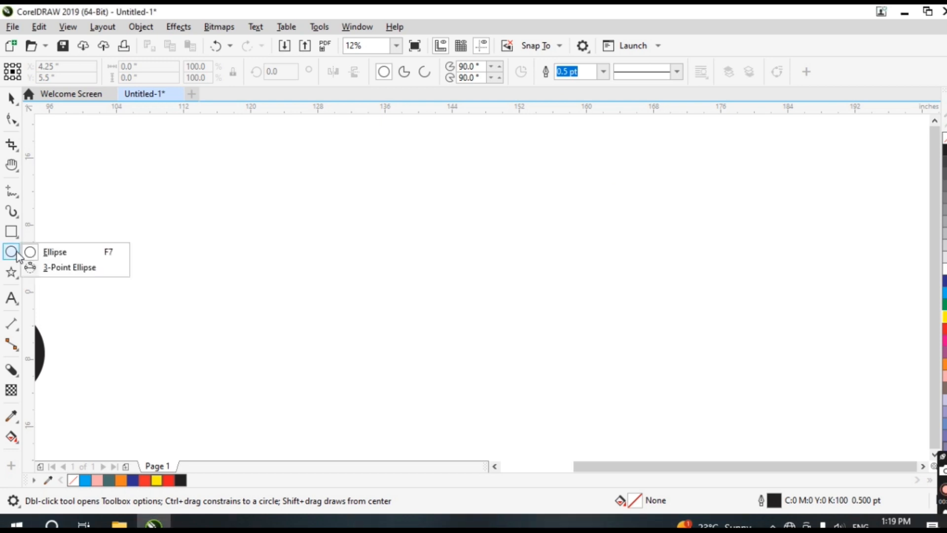
pyautogui.click(65, 256)
pyautogui.moveTo(111, 195)
pyautogui.mouseDown()
pyautogui.moveTo(383, 383)
pyautogui.moveTo(274, 319)
pyautogui.mouseUp()
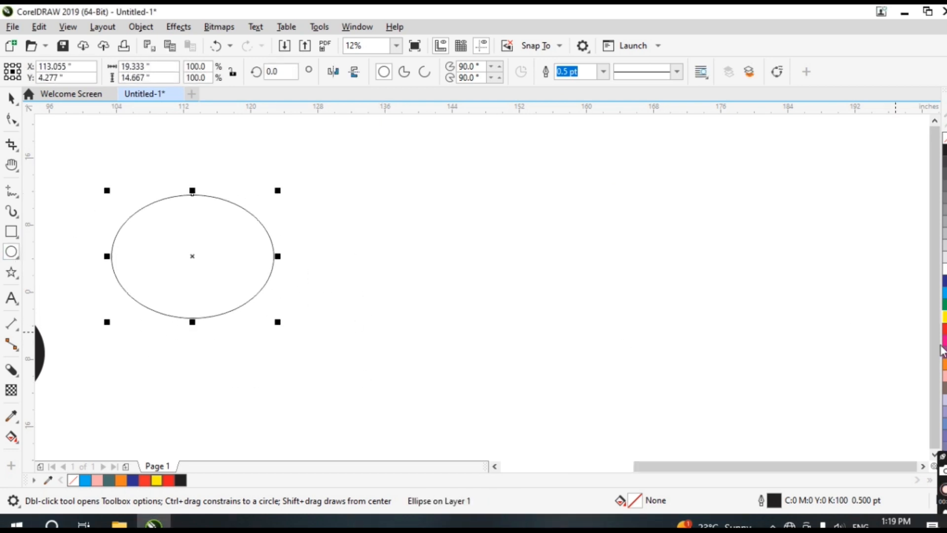
pyautogui.click(944, 328)
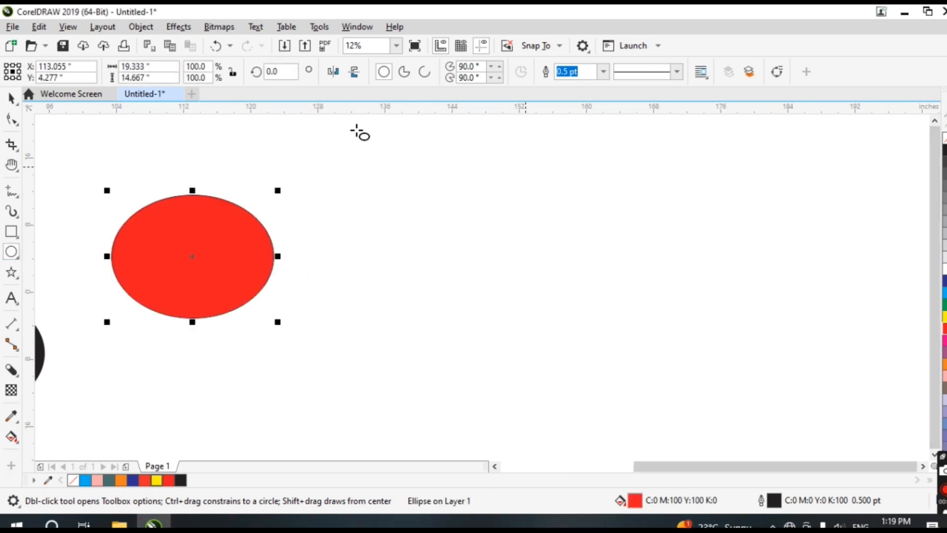
# Apply a Block Shadow to the red ellipse, extending it horizontally to the right
pyautogui.click(12, 347)
pyautogui.click(10, 370)
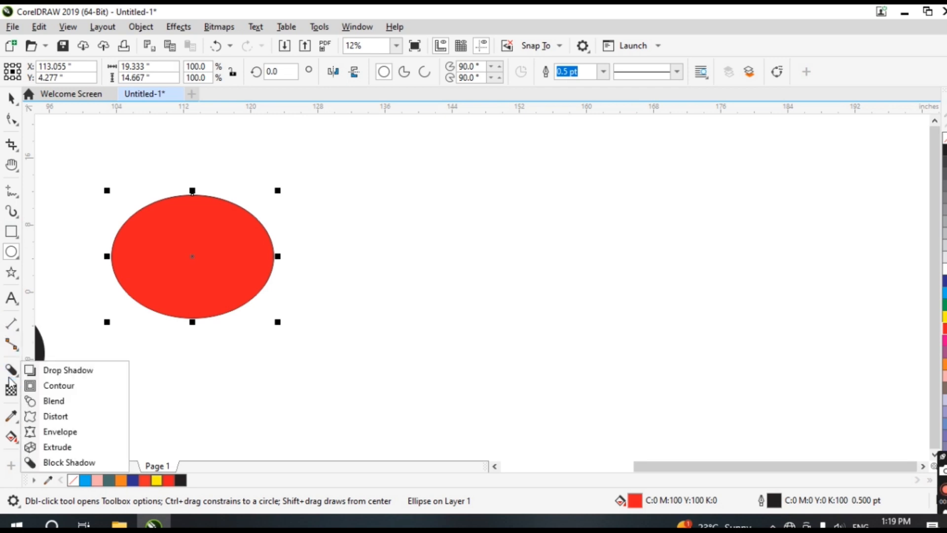
pyautogui.click(11, 370)
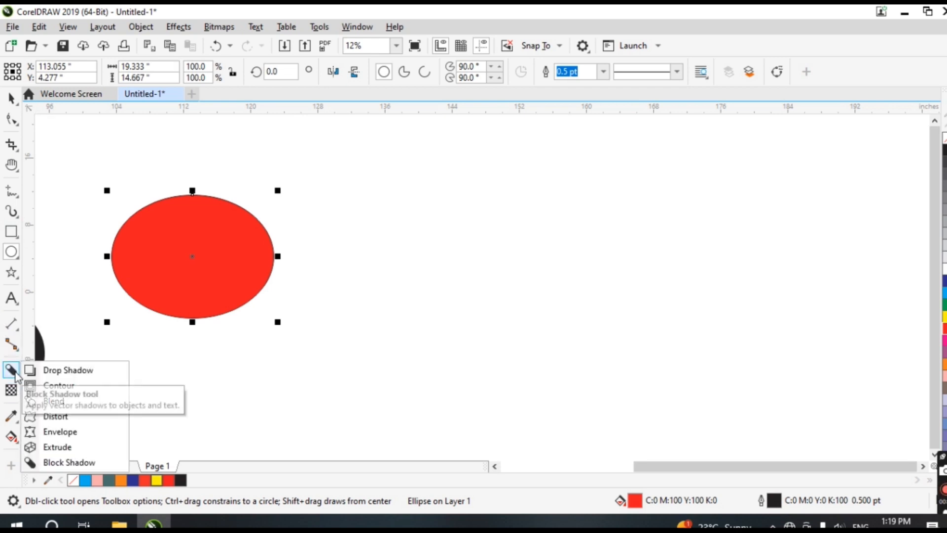
pyautogui.click(69, 462)
pyautogui.moveTo(193, 258); pyautogui.dragTo(562, 265)
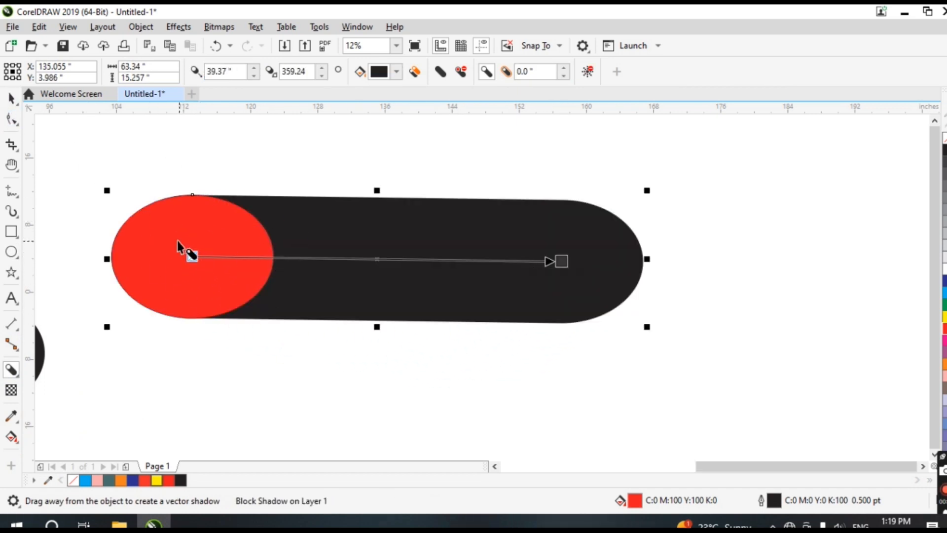
# Move the ellipse and its block shadow slightly right and down
pyautogui.click(11, 97)
pyautogui.moveTo(477, 268); pyautogui.dragTo(583, 252)
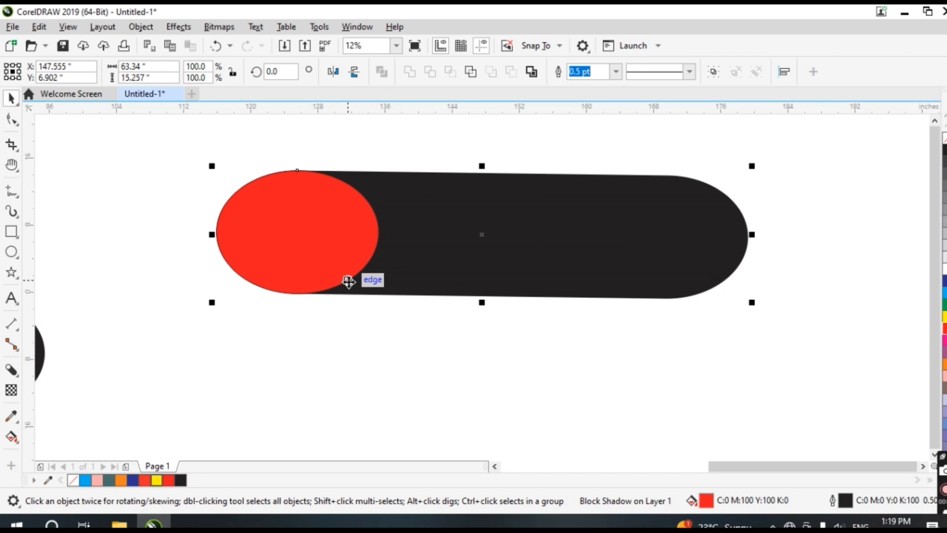
# Adjust the block shadow, nudging its expansion up and back to 0, and reduce its depth
pyautogui.click(11, 370)
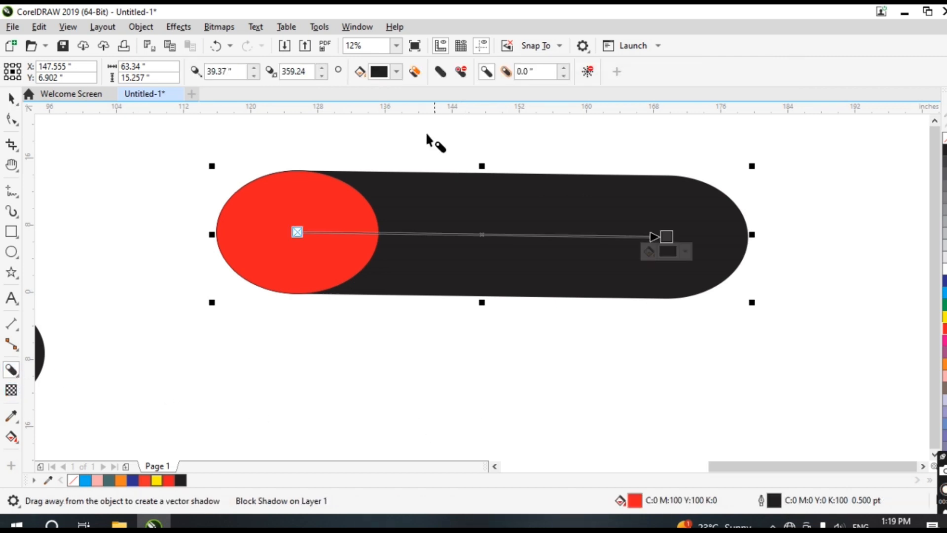
pyautogui.click(510, 73)
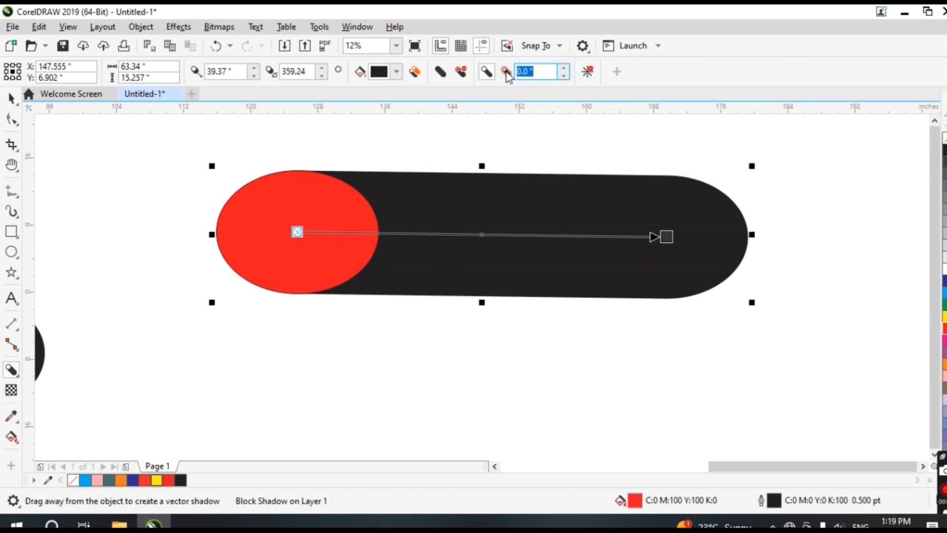
pyautogui.click(466, 76)
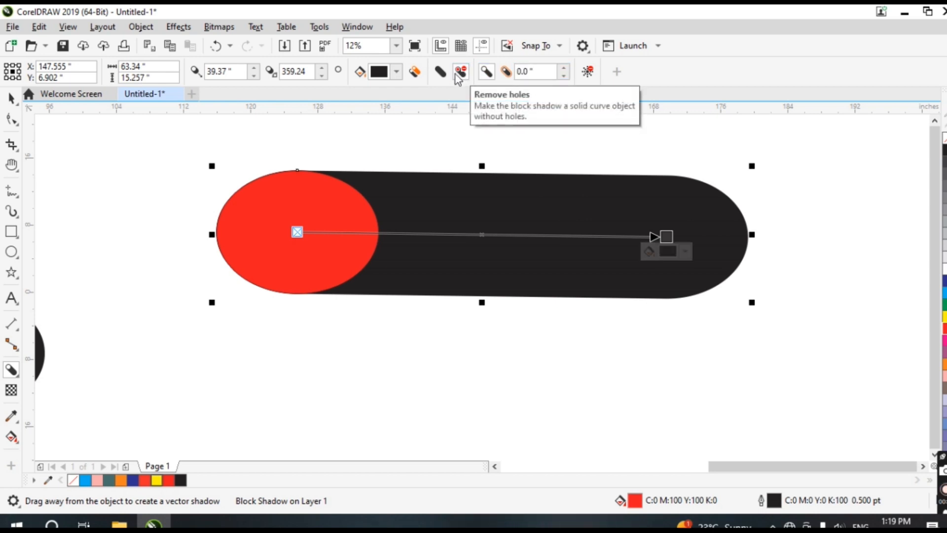
pyautogui.click(565, 69)
pyautogui.click(565, 69)
pyautogui.click(566, 69)
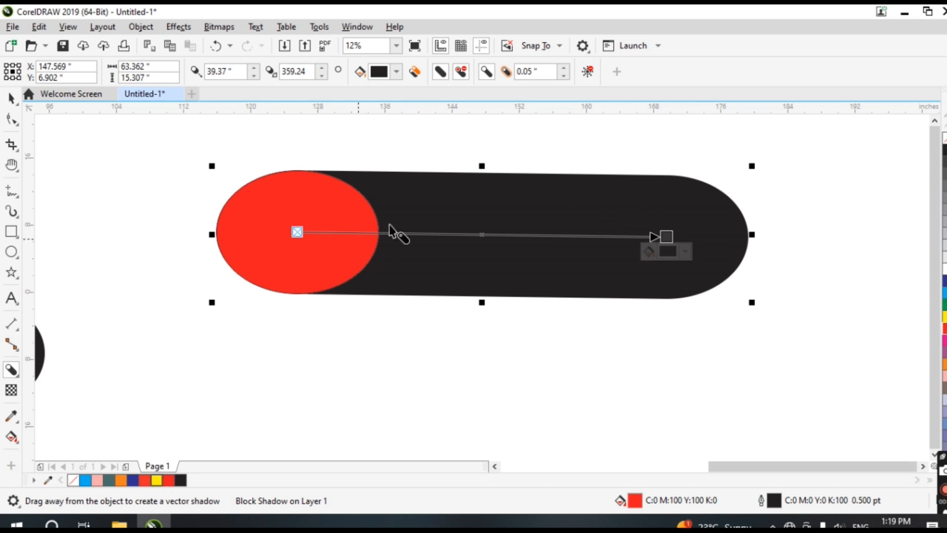
pyautogui.click(562, 78)
pyautogui.click(562, 77)
pyautogui.click(562, 78)
pyautogui.click(562, 77)
pyautogui.click(562, 78)
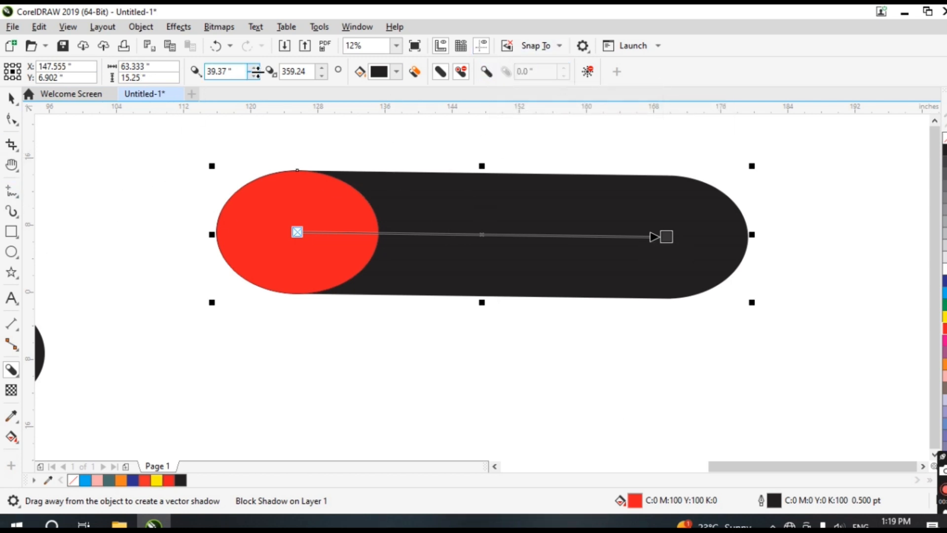
pyautogui.click(253, 75)
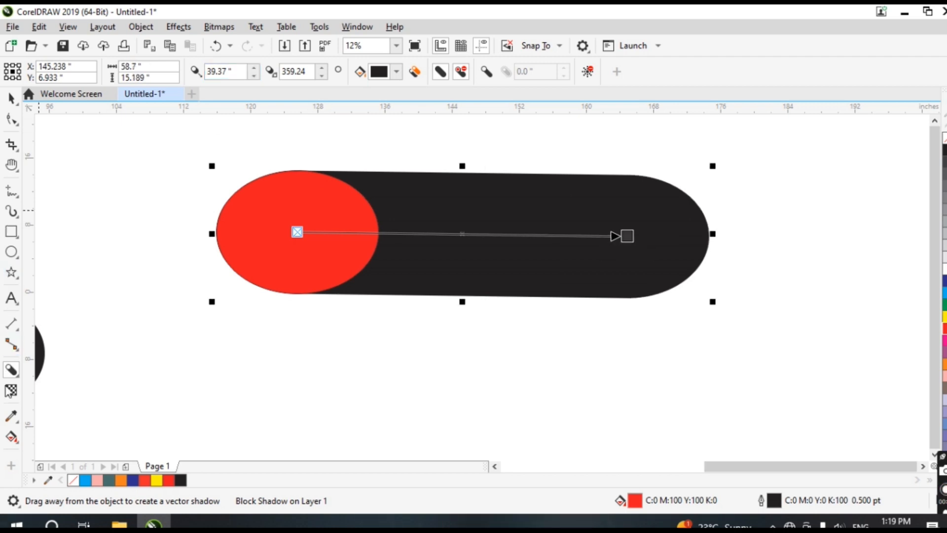
# Draw a rectangle about 11.2 by 10.5 inches below the shadowed ellipse
pyautogui.click(12, 371)
pyautogui.press('h')
pyautogui.moveTo(340, 282); pyautogui.dragTo(327, 226)
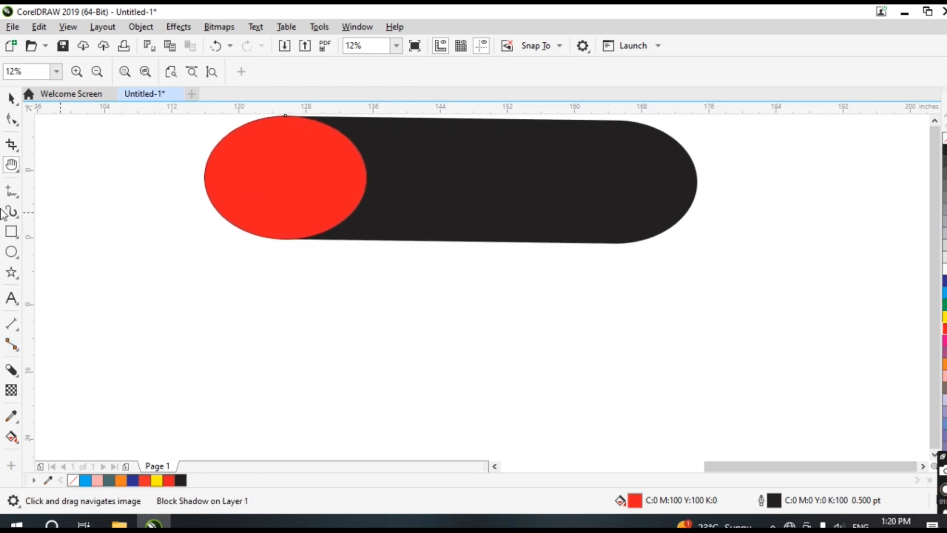
pyautogui.click(20, 235)
pyautogui.click(59, 230)
pyautogui.moveTo(190, 307); pyautogui.dragTo(284, 395)
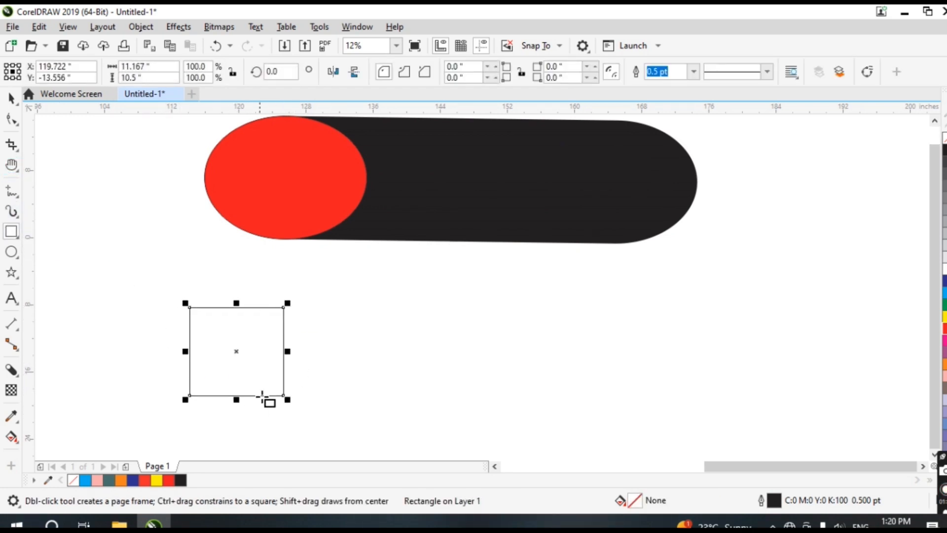
# Apply a fountain transparency to the rectangle, running from its upper-right corner downward
pyautogui.click(11, 392)
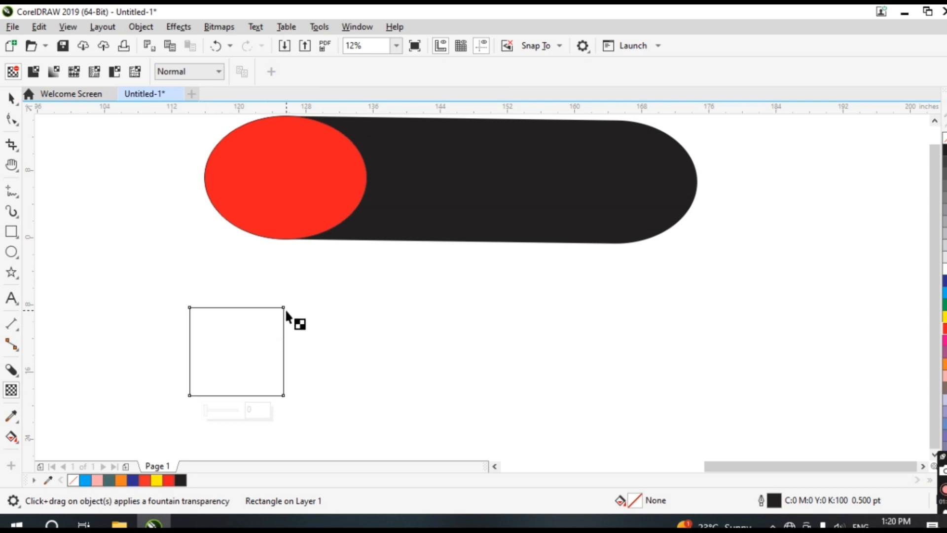
pyautogui.moveTo(283, 307); pyautogui.dragTo(245, 402)
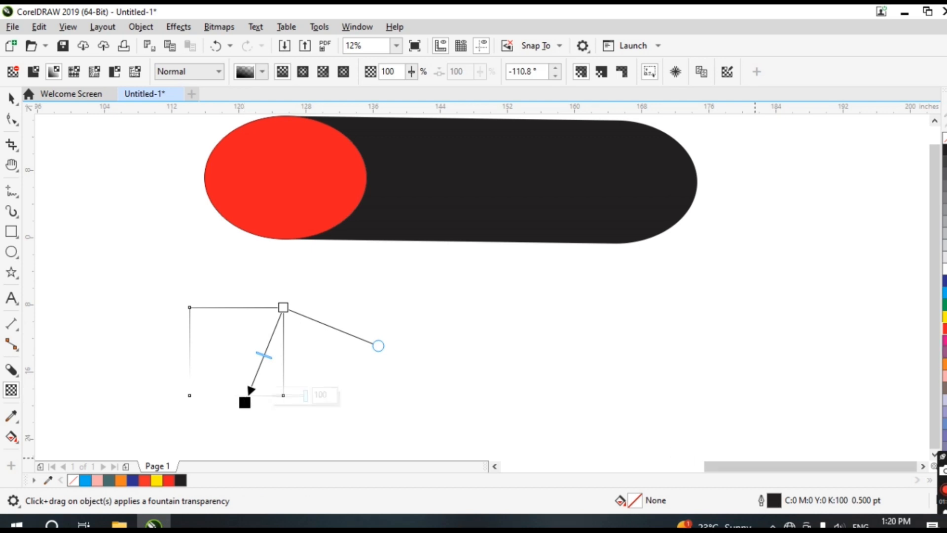
pyautogui.click(944, 317)
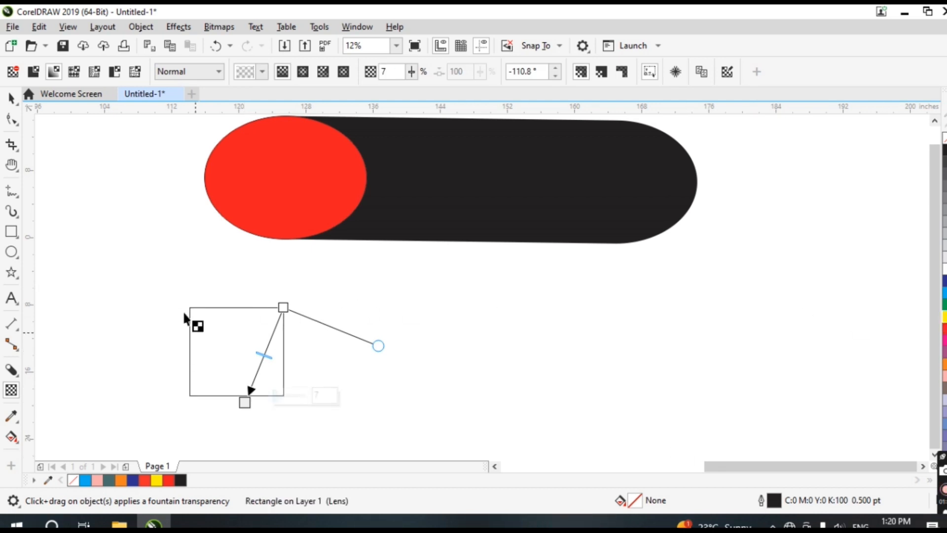
# Fill the rectangle with red
pyautogui.click(11, 99)
pyautogui.click(246, 321)
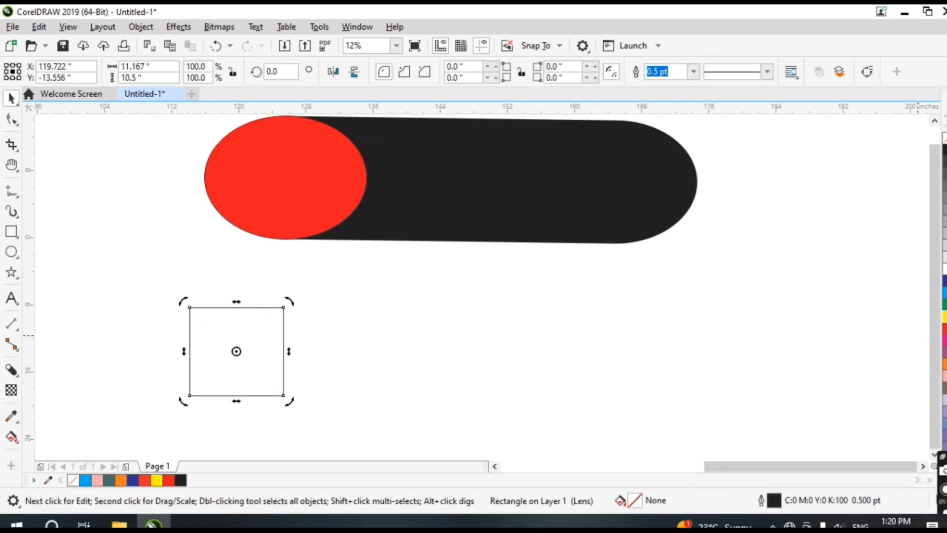
pyautogui.click(944, 328)
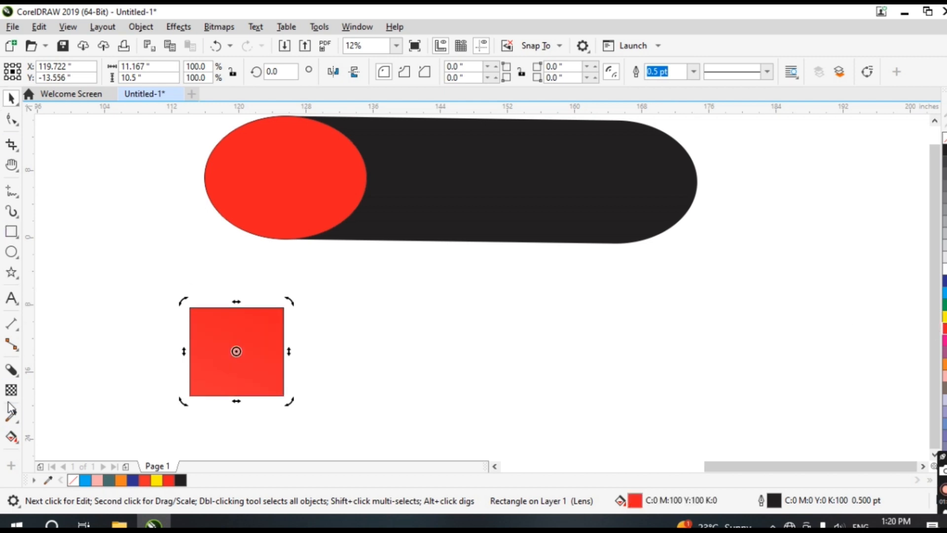
# Reposition the transparency's end node and set its transparency to 45
pyautogui.click(11, 390)
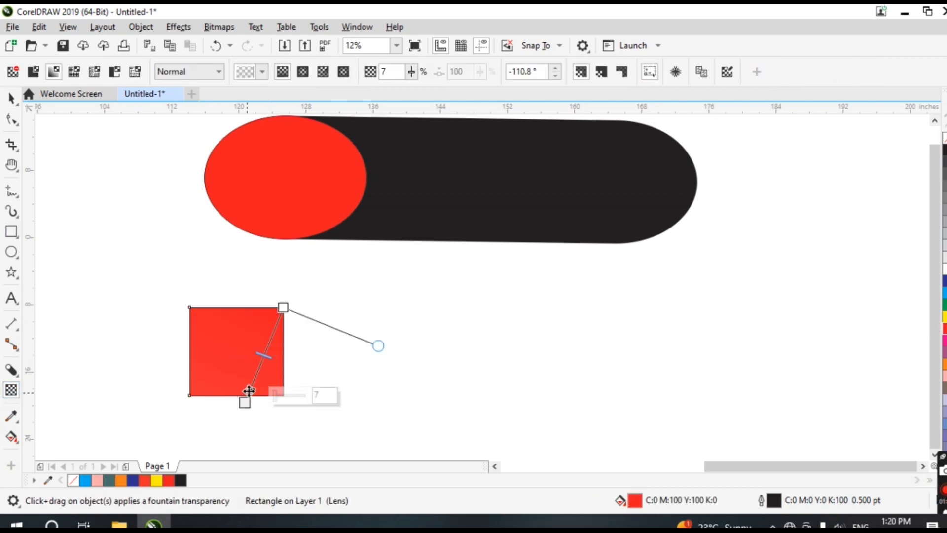
pyautogui.moveTo(249, 391)
pyautogui.mouseDown()
pyautogui.moveTo(240, 367)
pyautogui.moveTo(249, 384)
pyautogui.mouseUp()
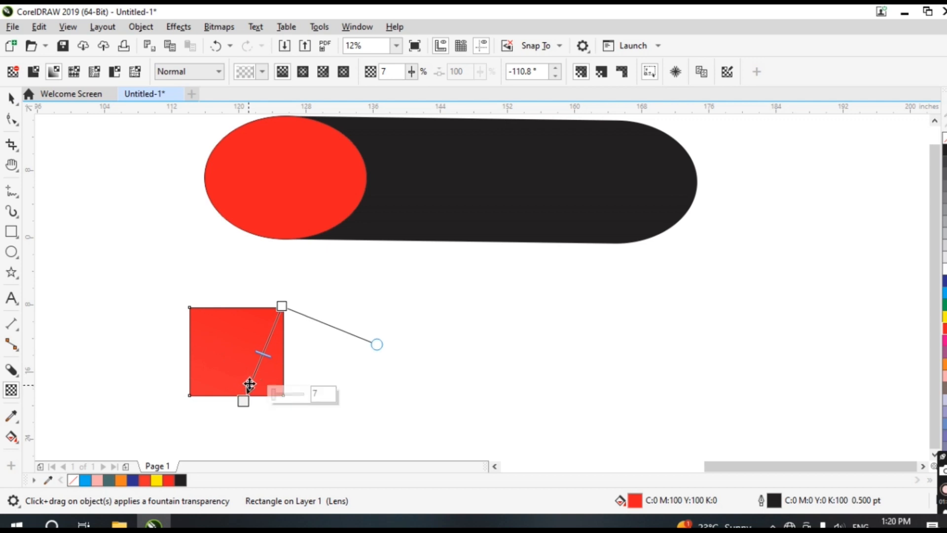
pyautogui.click(288, 394)
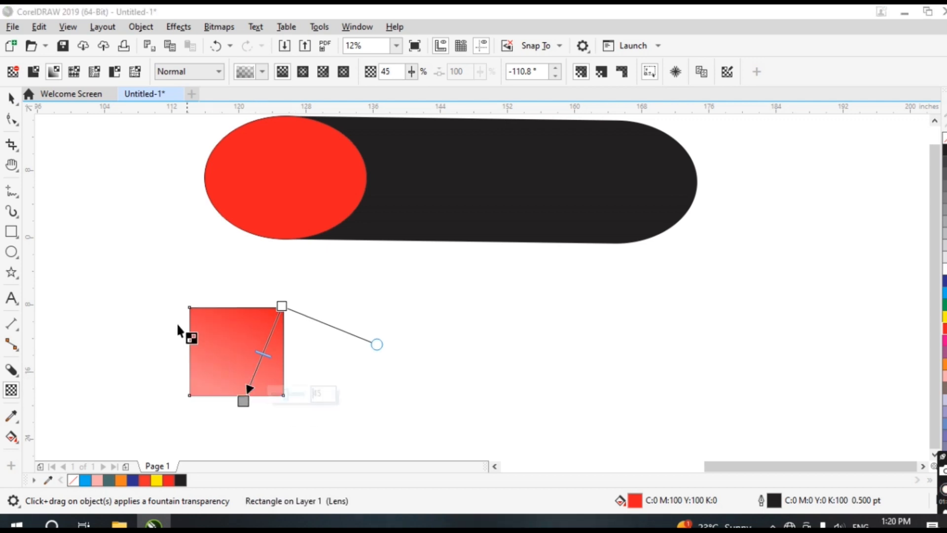
pyautogui.press('space')
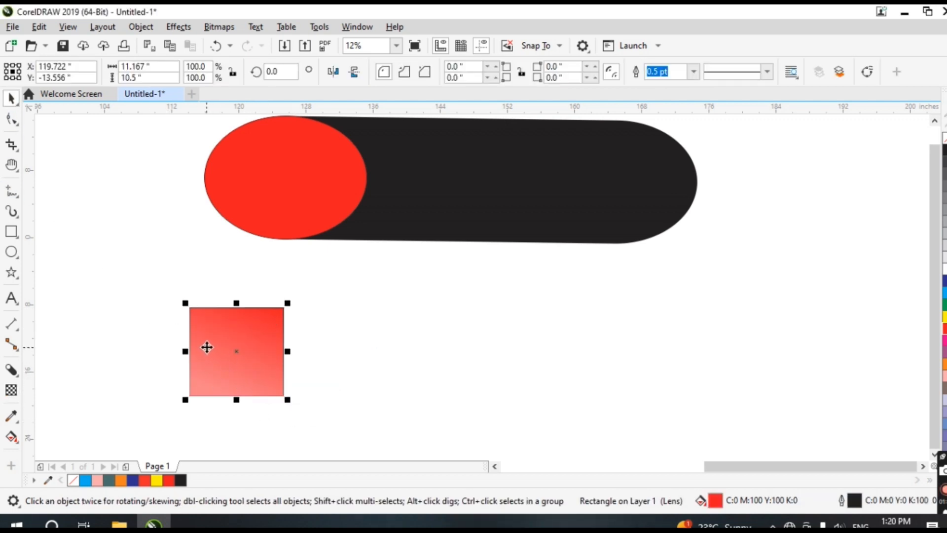
# Try vector pattern, bitmap pattern and texture transparencies on the rectangle
pyautogui.click(300, 372)
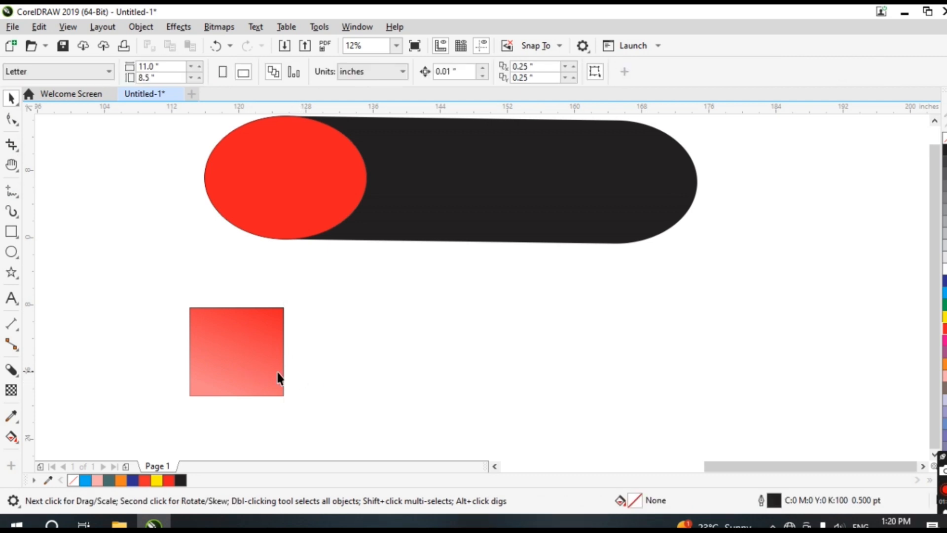
pyautogui.click(215, 338)
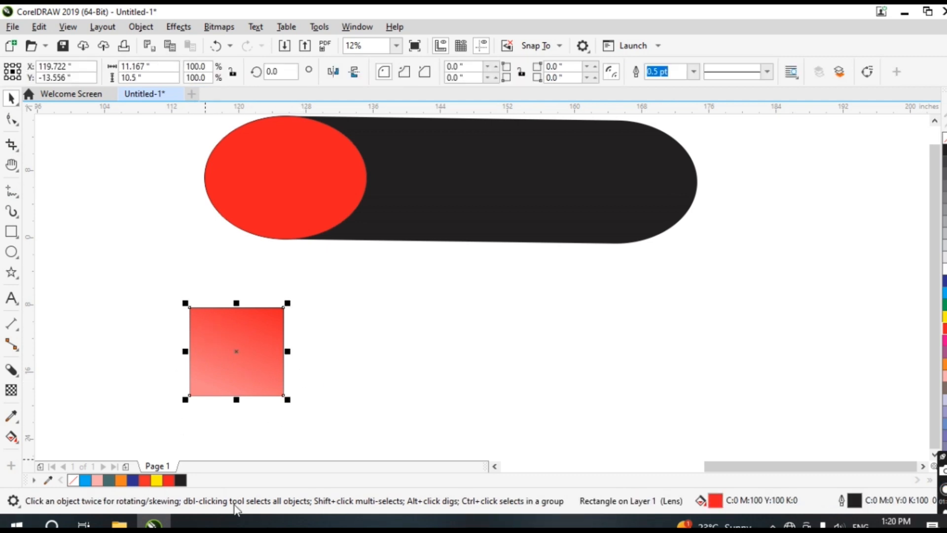
pyautogui.click(11, 389)
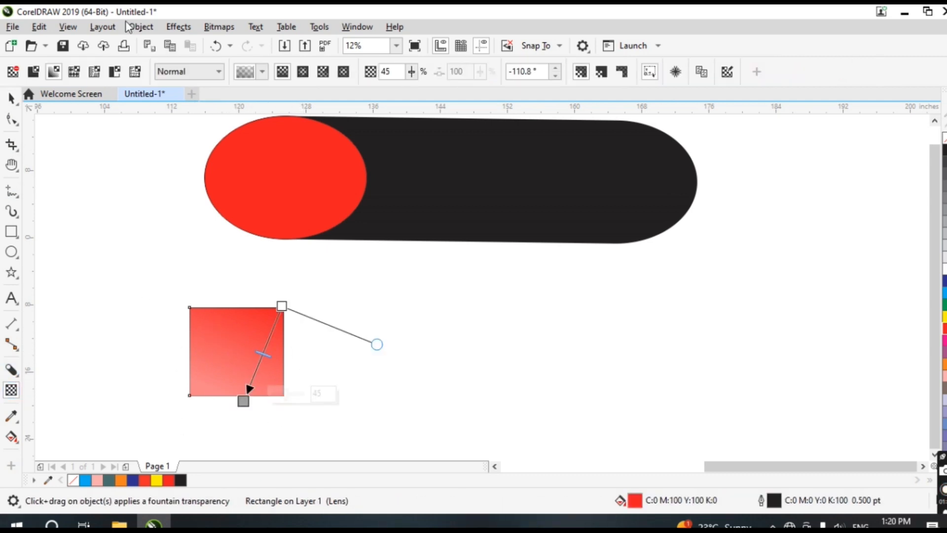
pyautogui.click(73, 72)
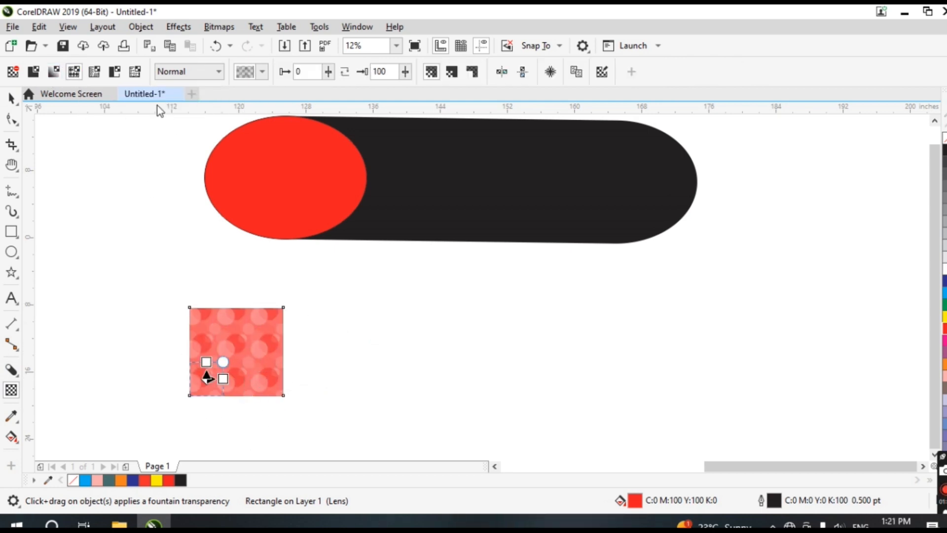
pyautogui.click(99, 75)
pyautogui.click(133, 73)
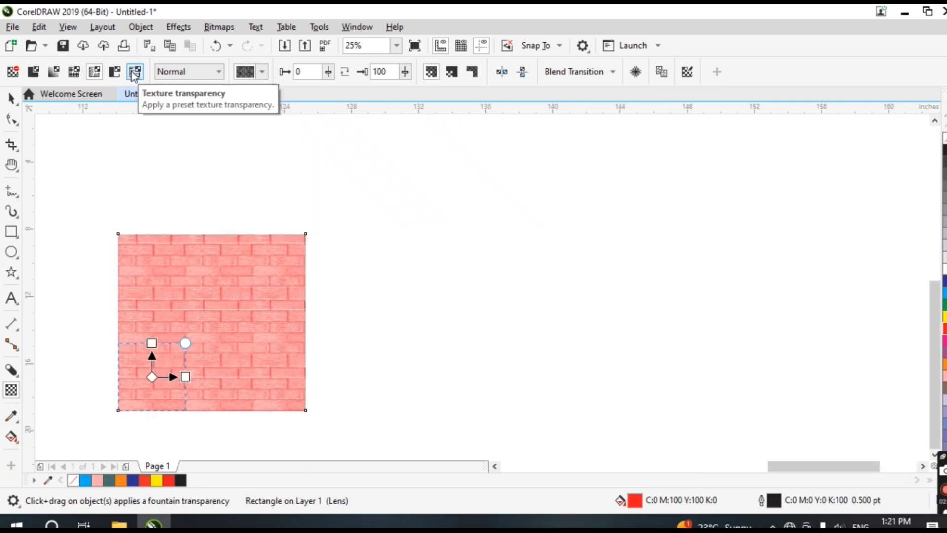
# Switch back to a fountain transparency, shift its midpoint left and set the end node to 74
pyautogui.click(54, 71)
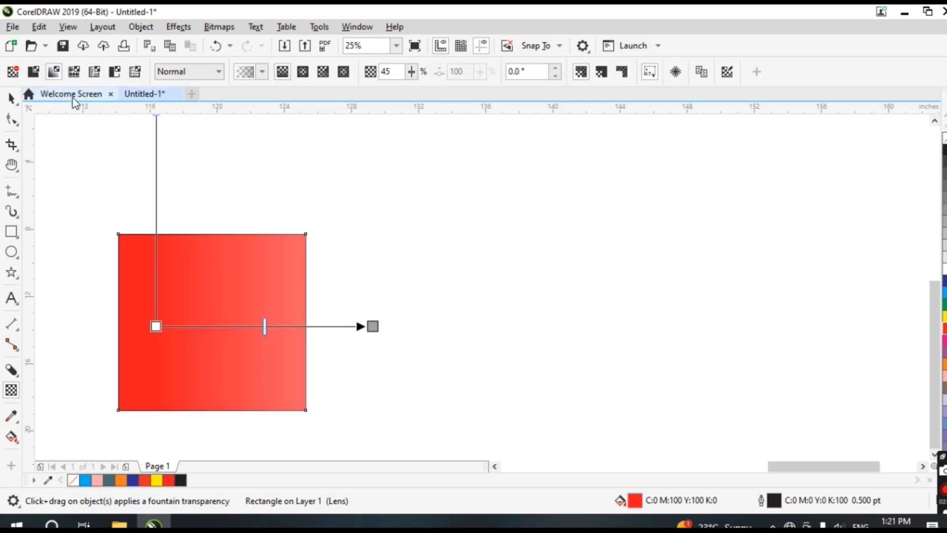
pyautogui.moveTo(265, 326); pyautogui.dragTo(204, 326)
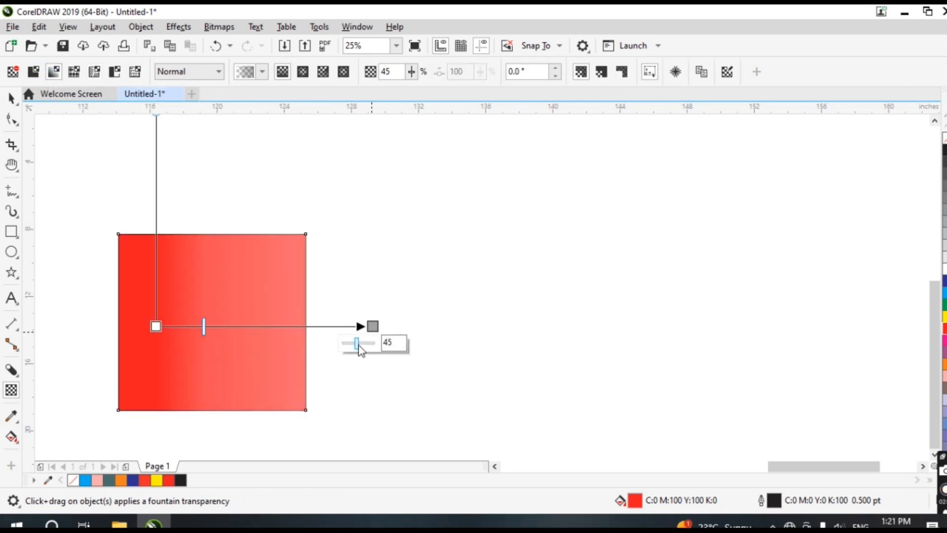
pyautogui.moveTo(357, 344)
pyautogui.mouseDown()
pyautogui.moveTo(347, 344)
pyautogui.moveTo(367, 344)
pyautogui.mouseUp()
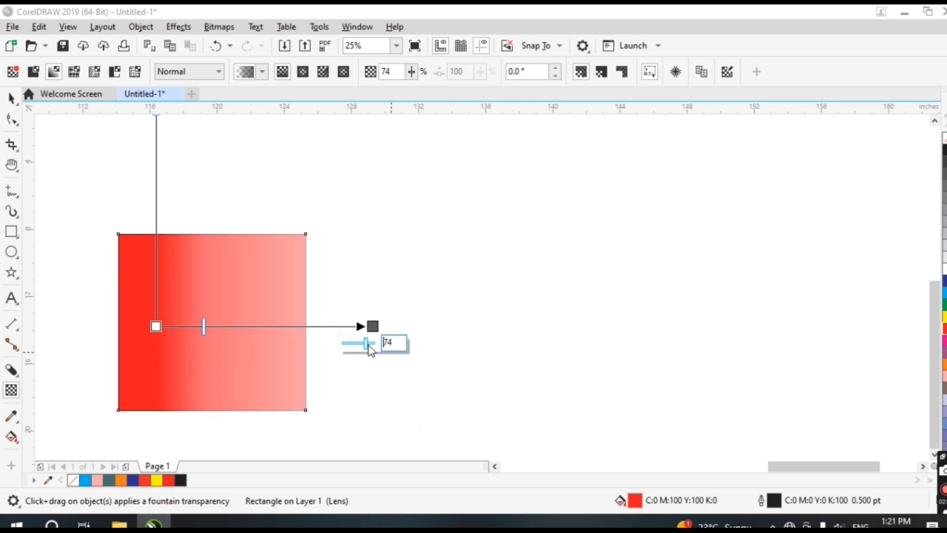
# Move the transparent rectangle up and to the left
pyautogui.click(11, 98)
pyautogui.click(427, 323)
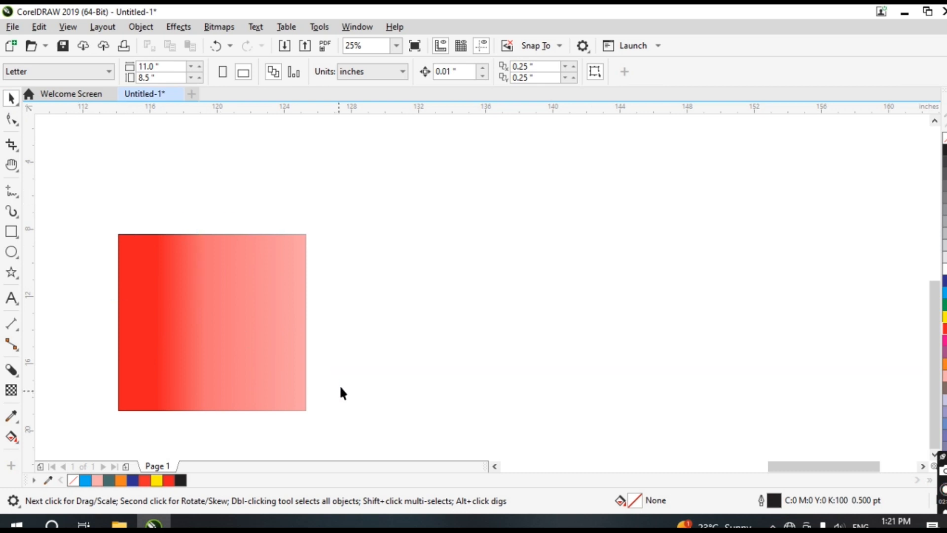
pyautogui.moveTo(267, 323); pyautogui.dragTo(195, 192)
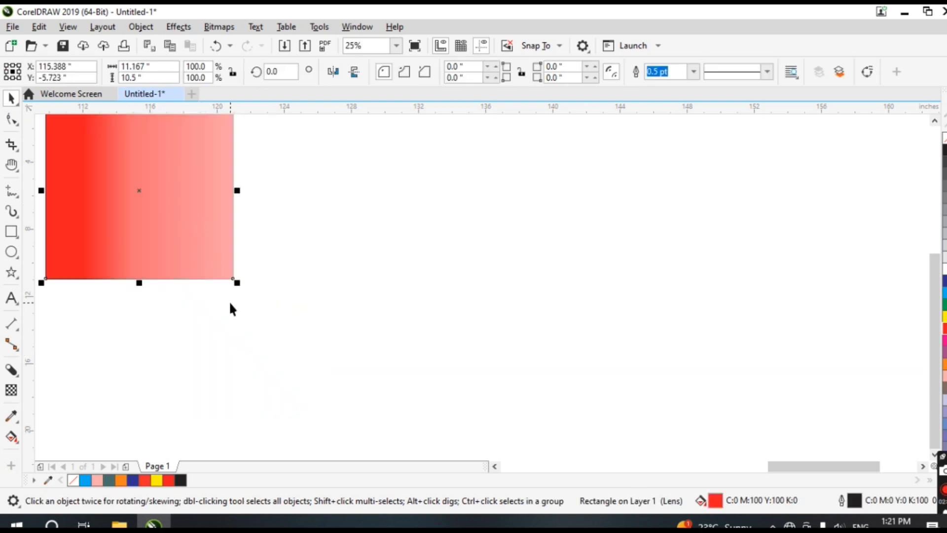
pyautogui.click(353, 342)
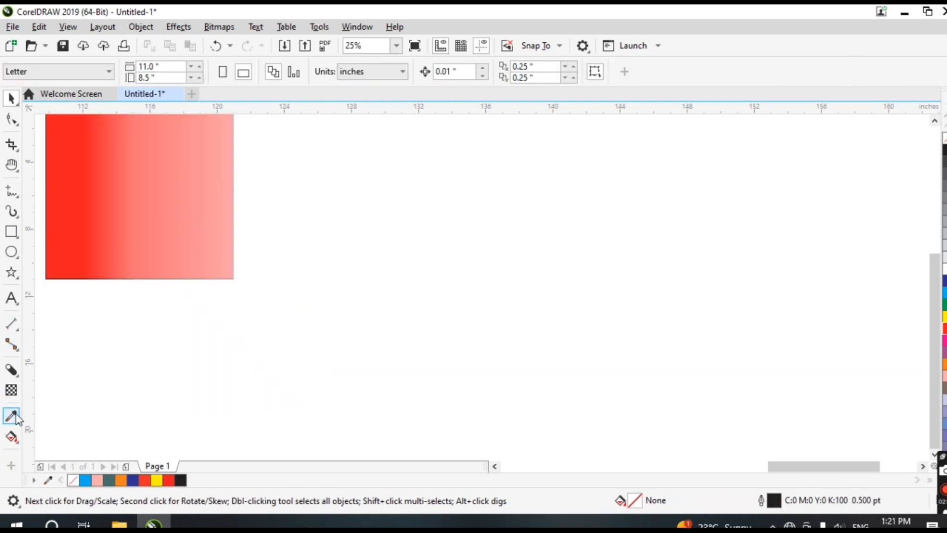
# Draw a rectangle about 5.7 by 5.2 inches and fill it with the red sampled from the gradient rectangle using the Color Eyedropper
pyautogui.click(10, 232)
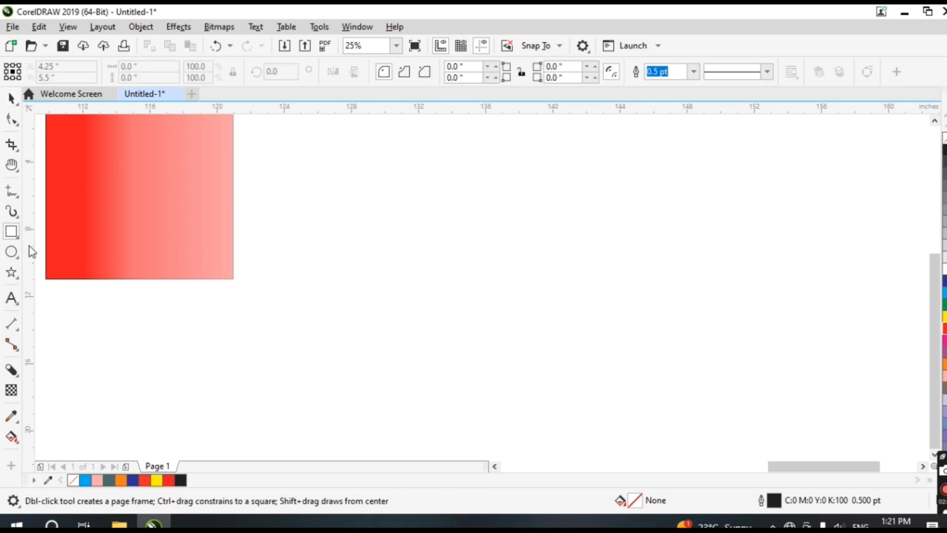
pyautogui.moveTo(360, 240); pyautogui.dragTo(456, 327)
pyautogui.click(13, 418)
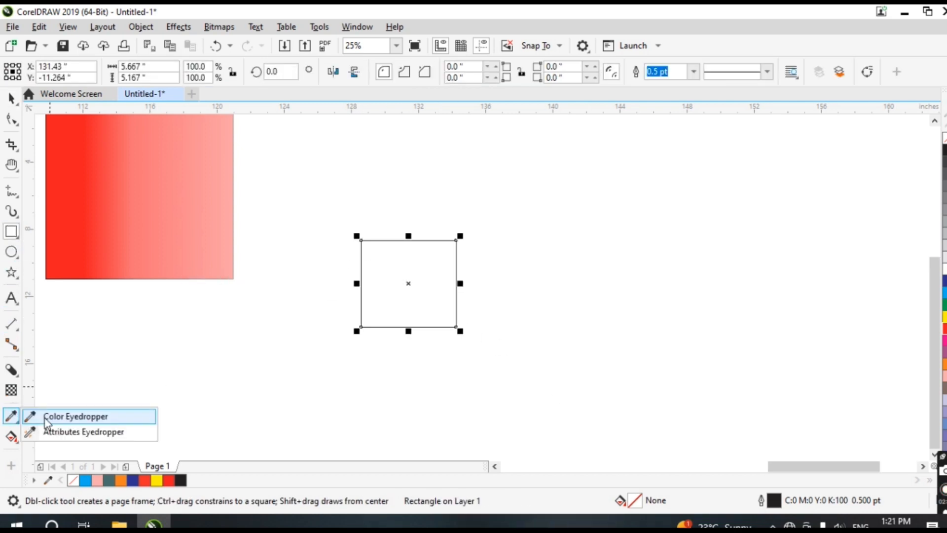
pyautogui.click(48, 418)
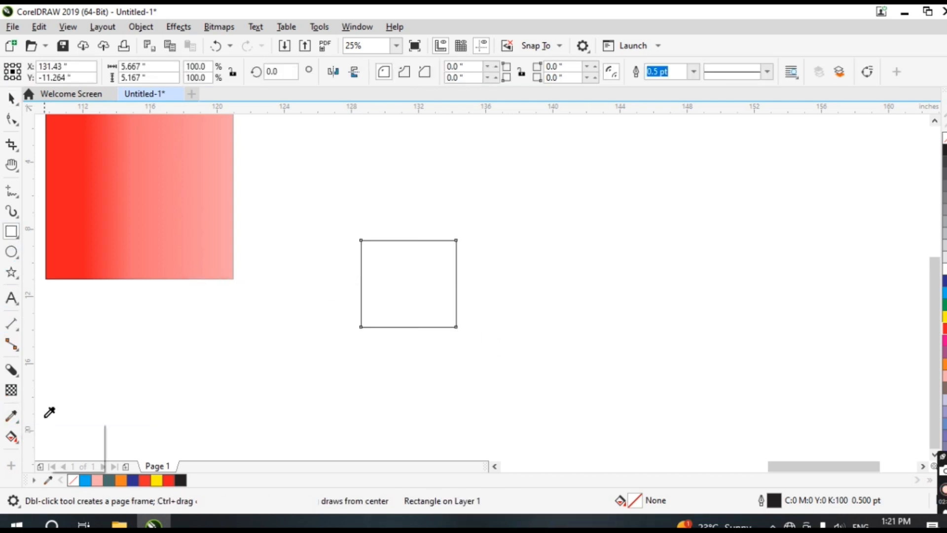
pyautogui.click(88, 226)
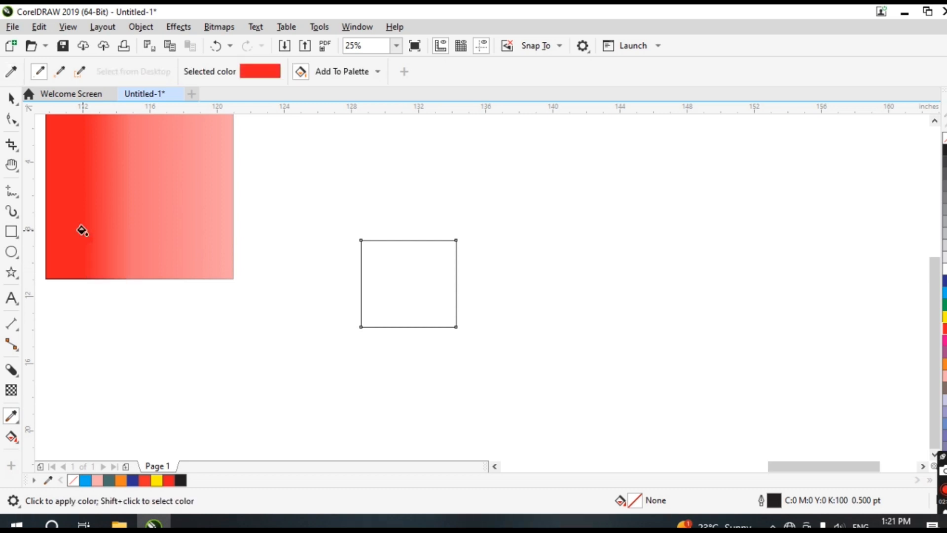
pyautogui.click(394, 297)
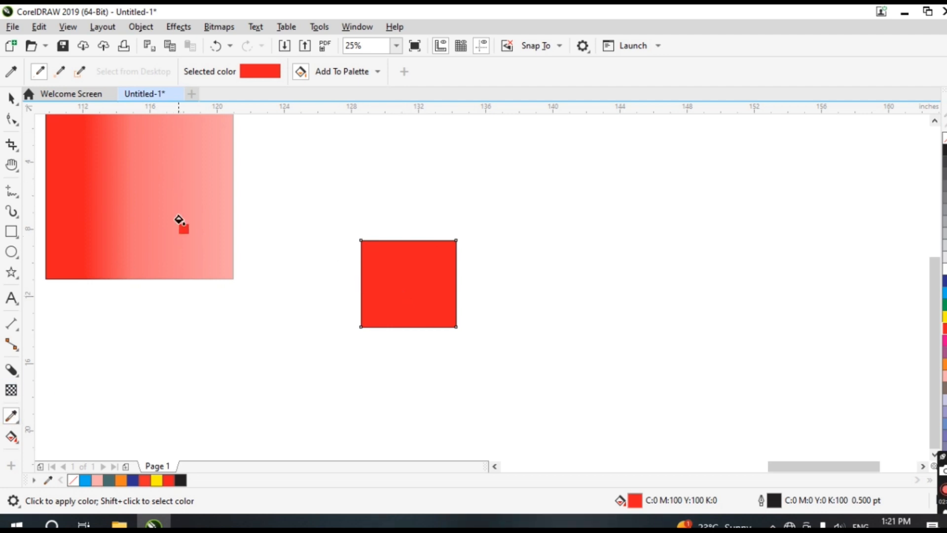
# Sample the light salmon colour from the gradient's right side and apply it to the new rectangle
pyautogui.click(11, 97)
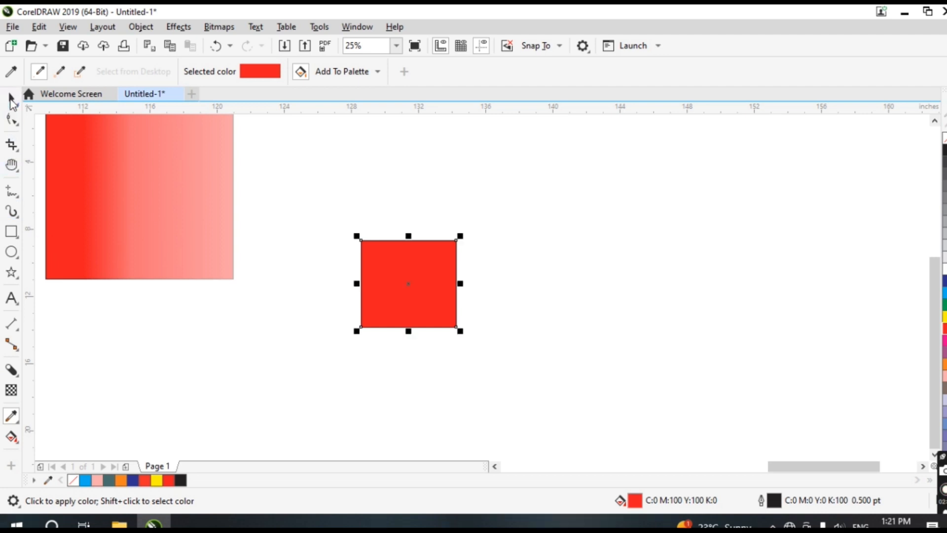
pyautogui.click(11, 416)
pyautogui.click(206, 177)
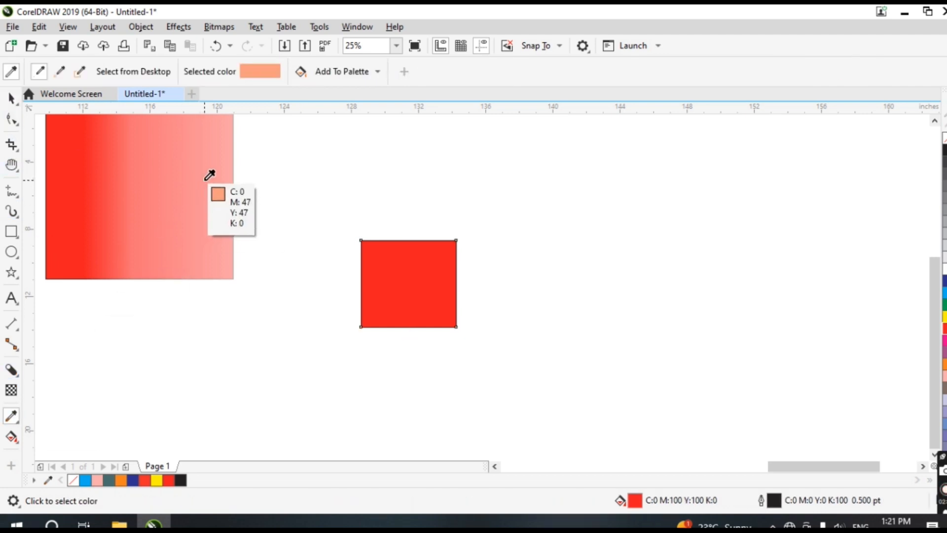
pyautogui.click(410, 296)
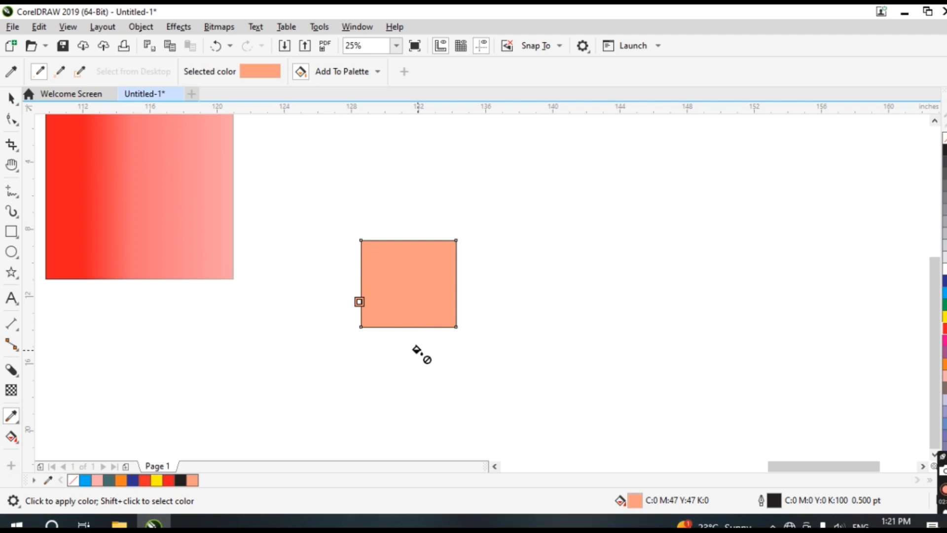
# Copy the gradient rectangle's attributes onto the new rectangle with the Attributes Eyedropper
pyautogui.click(18, 422)
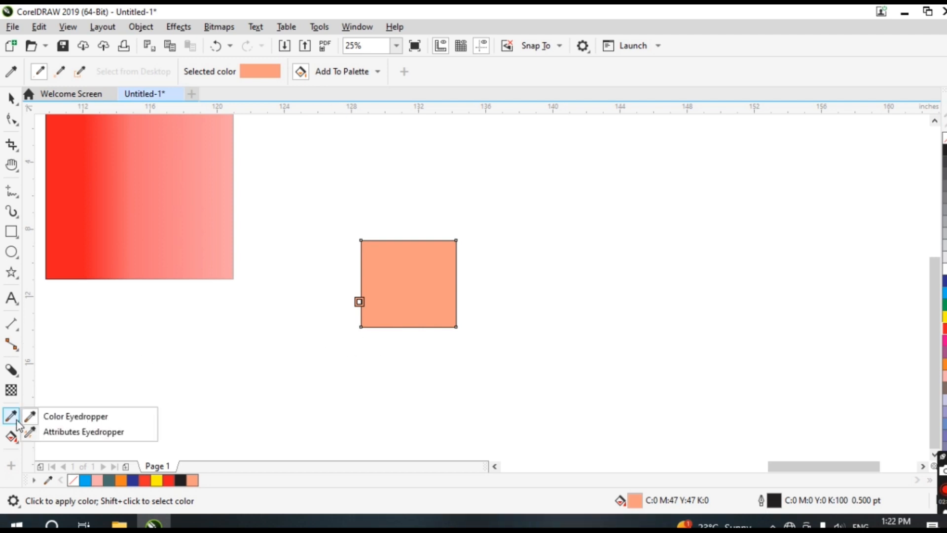
pyautogui.click(48, 437)
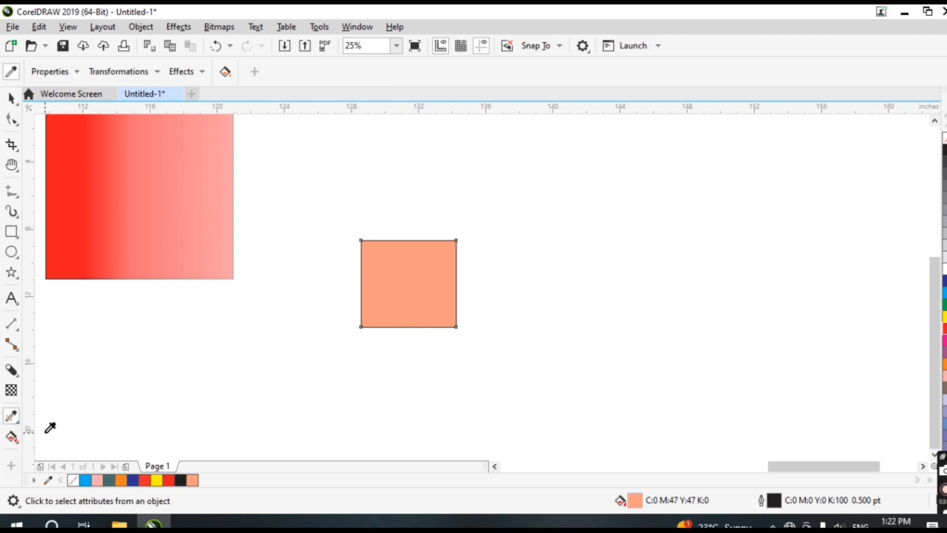
pyautogui.click(86, 211)
pyautogui.click(383, 269)
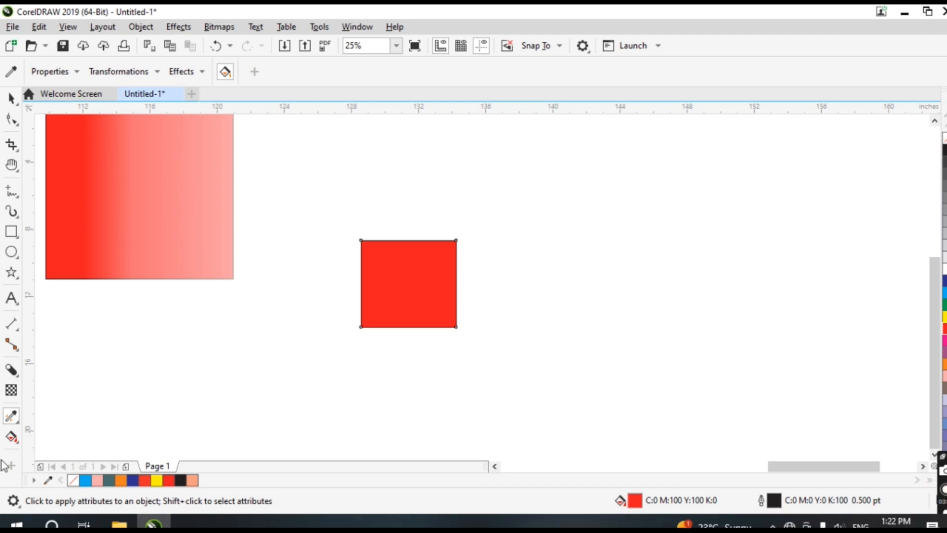
# Apply a bitmap pattern fill to the rectangle with the Interactive Fill tool and choose the grass pattern
pyautogui.click(11, 436)
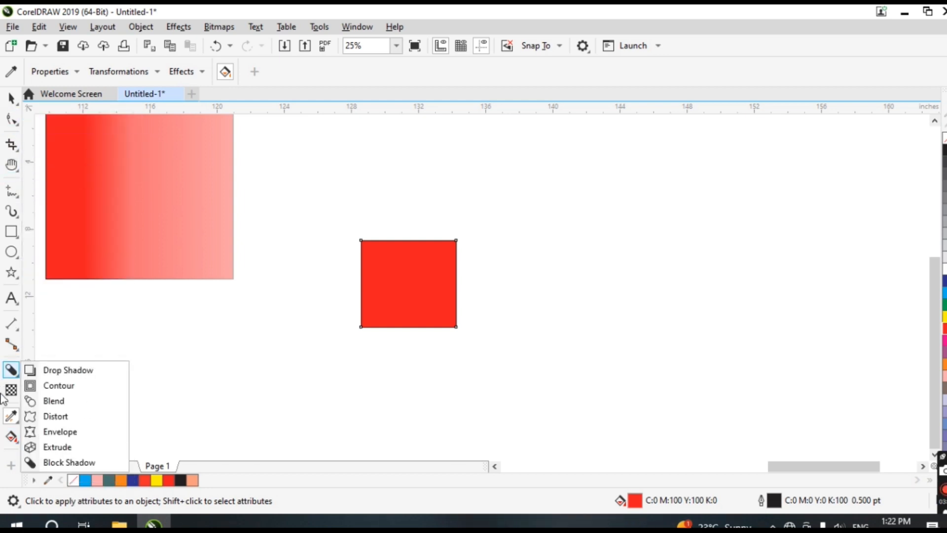
pyautogui.moveTo(11, 436)
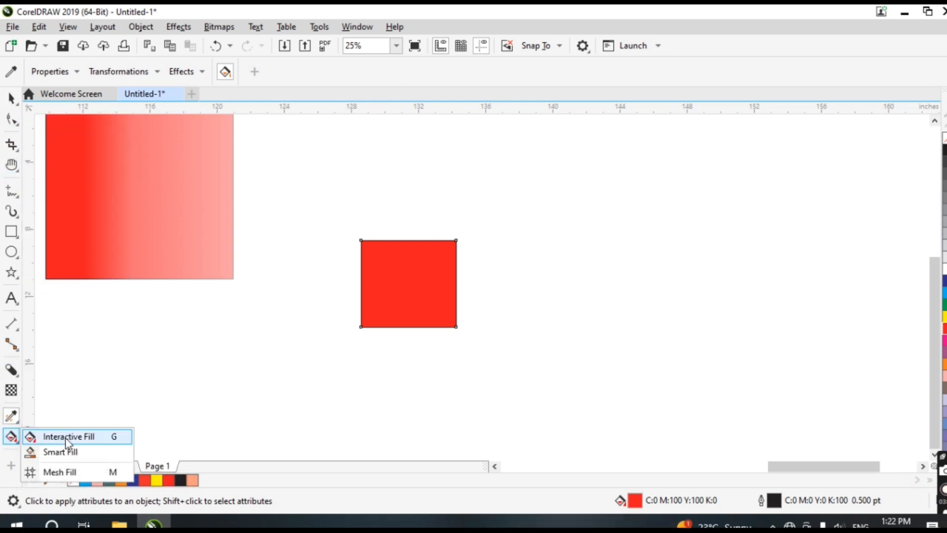
pyautogui.click(68, 437)
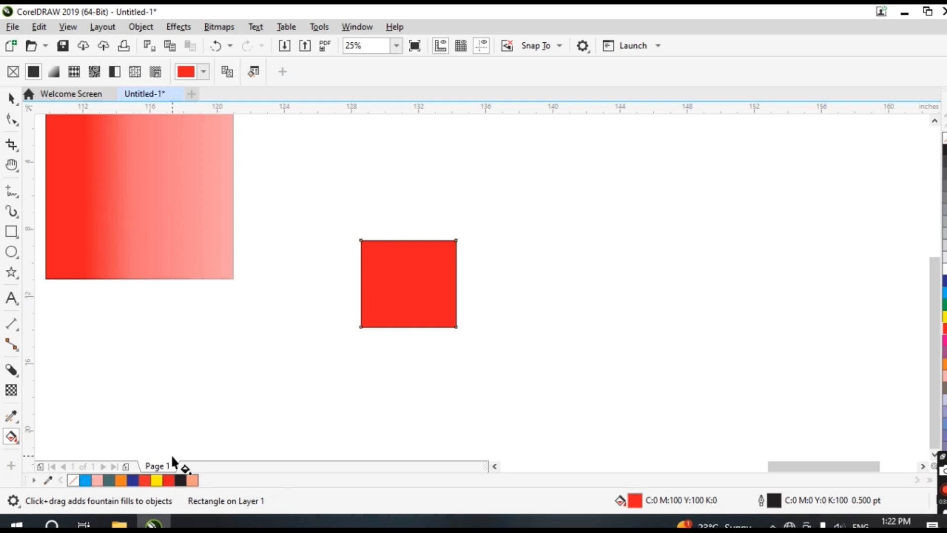
pyautogui.click(94, 71)
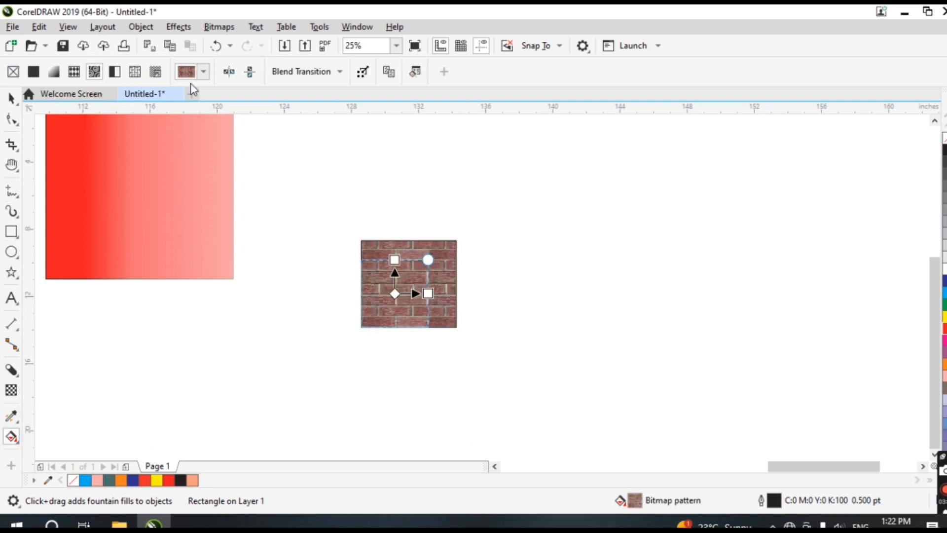
pyautogui.click(203, 72)
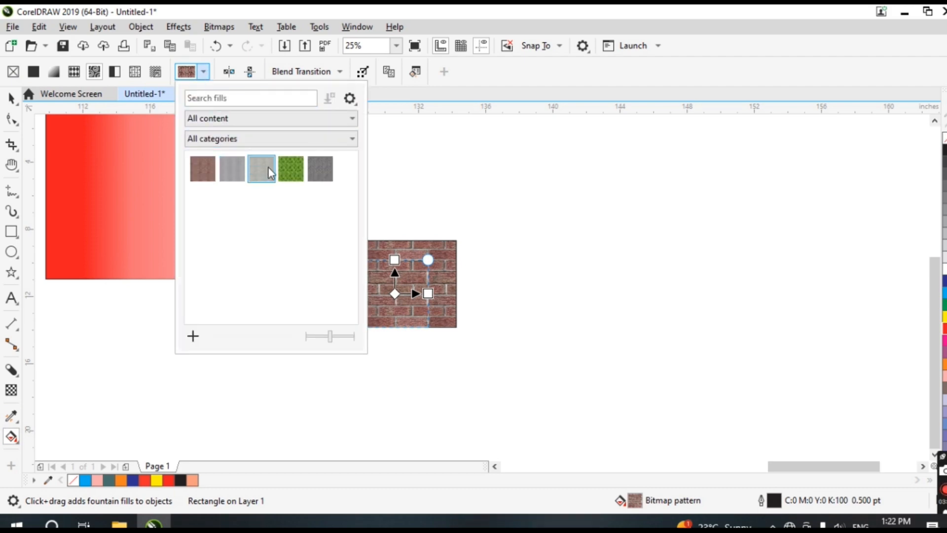
pyautogui.click(289, 169)
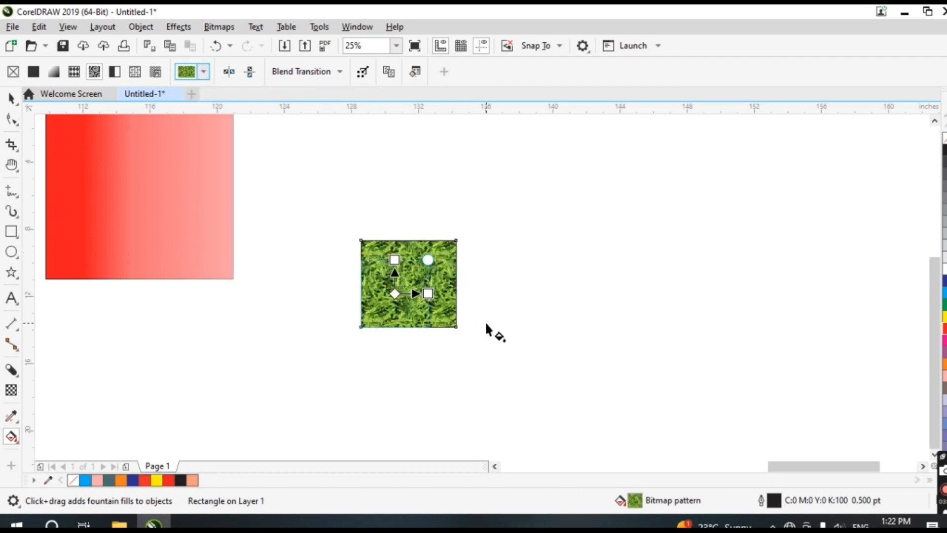
# Enlarge the grass-filled rectangle to about 152% by scaling it from its corner
pyautogui.click(10, 97)
pyautogui.moveTo(460, 330); pyautogui.dragTo(545, 376)
pyautogui.scroll(2, 546, 376)
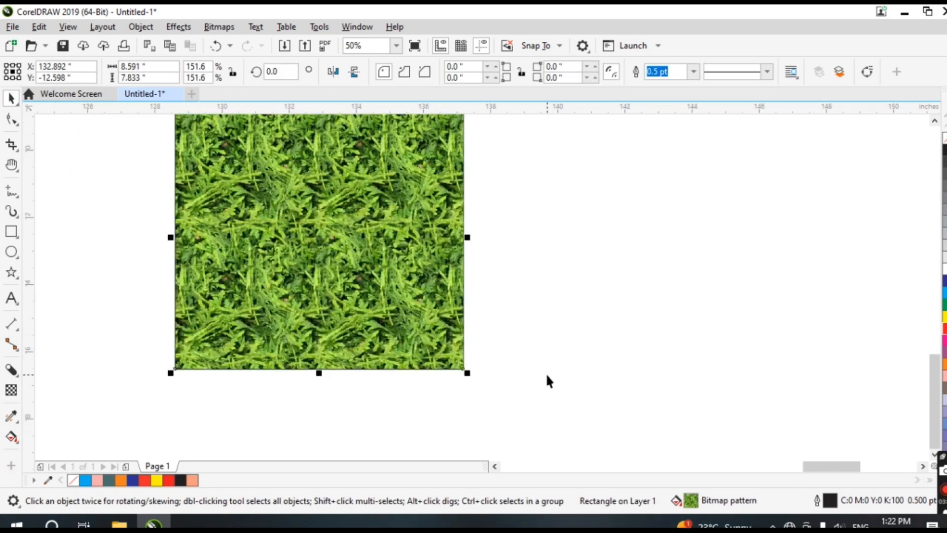
pyautogui.scroll(-1, 547, 380)
pyautogui.press('h')
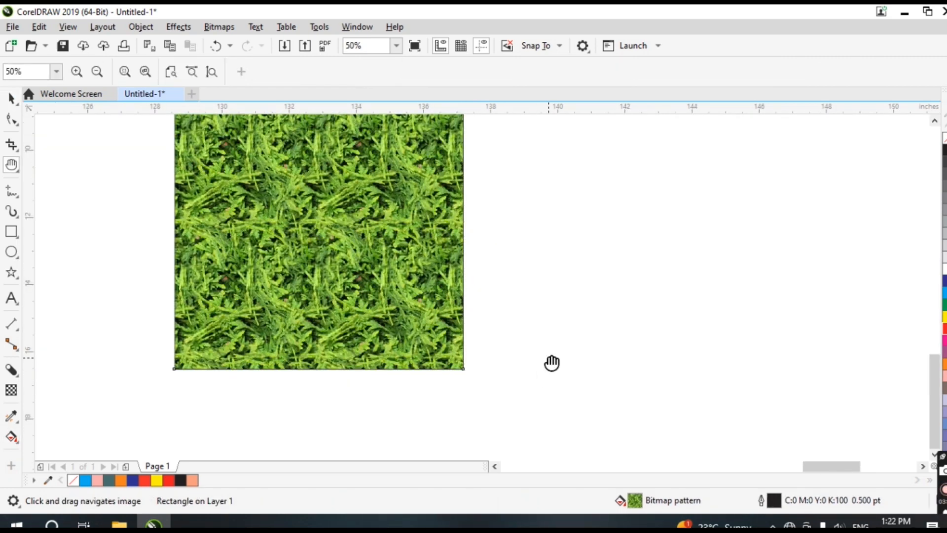
pyautogui.moveTo(427, 277); pyautogui.dragTo(440, 332)
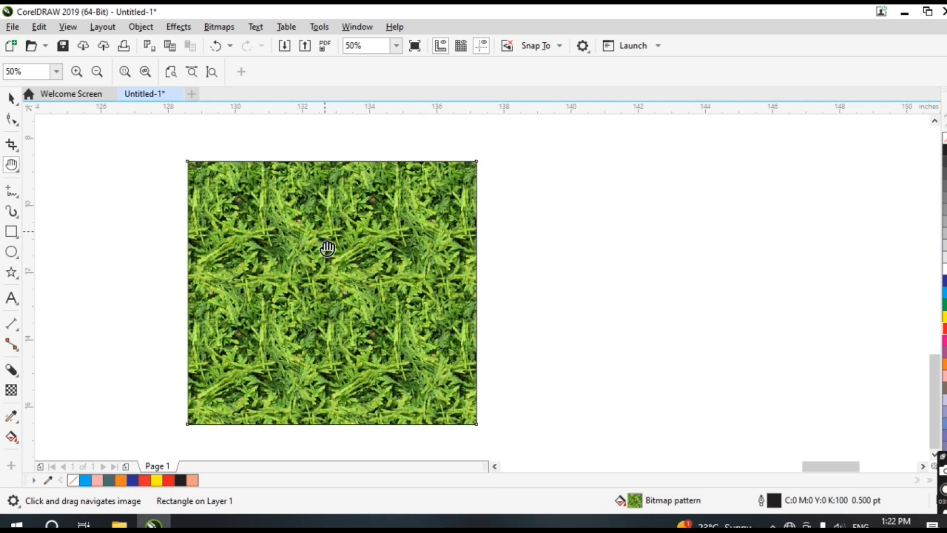
# Widen the pattern tile and switch the bitmap pattern to the grey stone texture
pyautogui.click(11, 436)
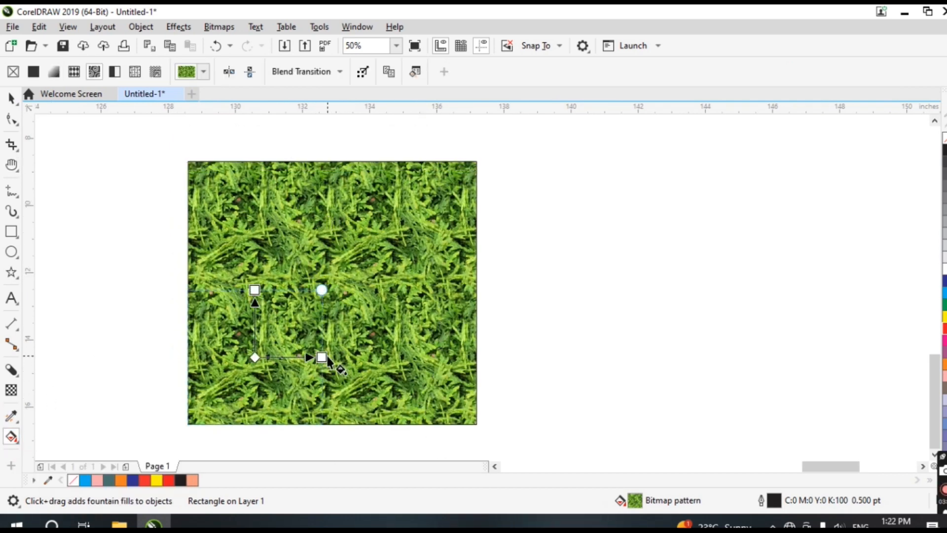
pyautogui.moveTo(321, 357); pyautogui.dragTo(349, 358)
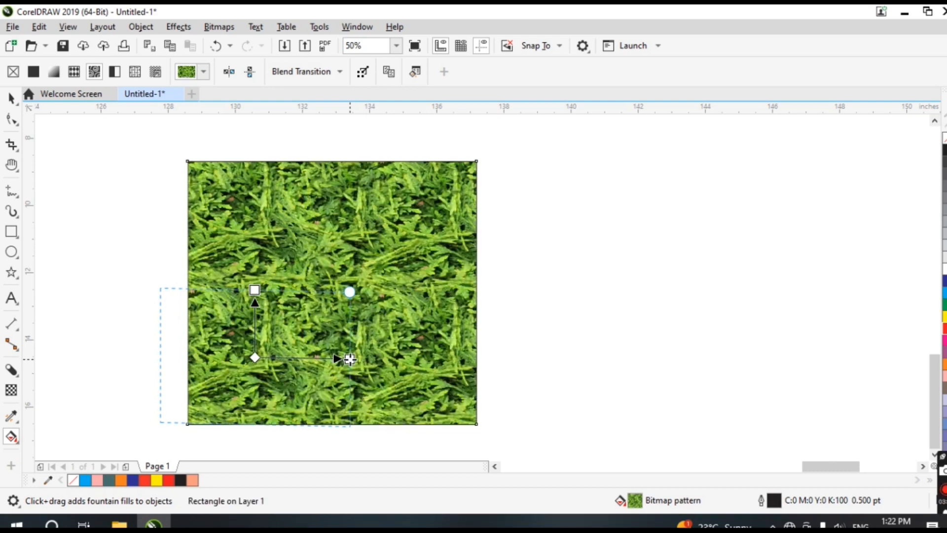
pyautogui.click(203, 73)
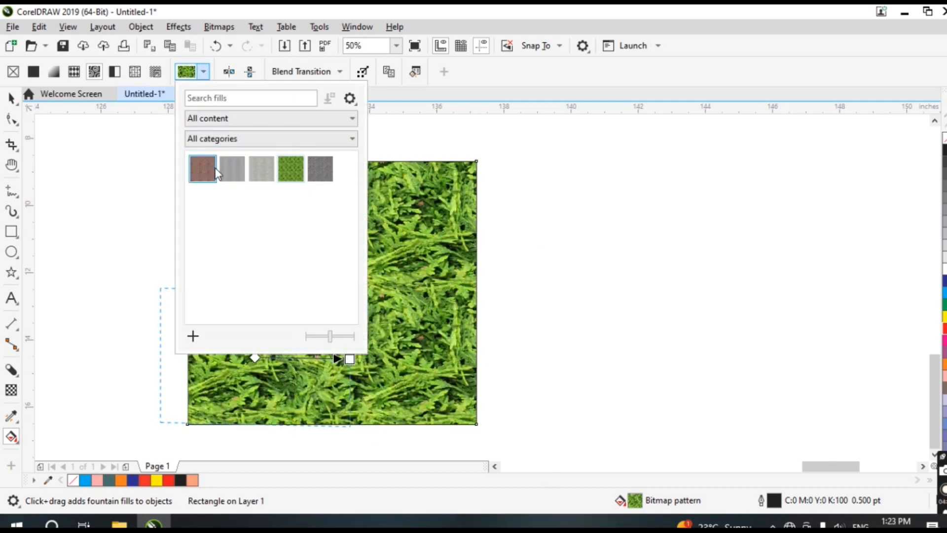
pyautogui.click(231, 167)
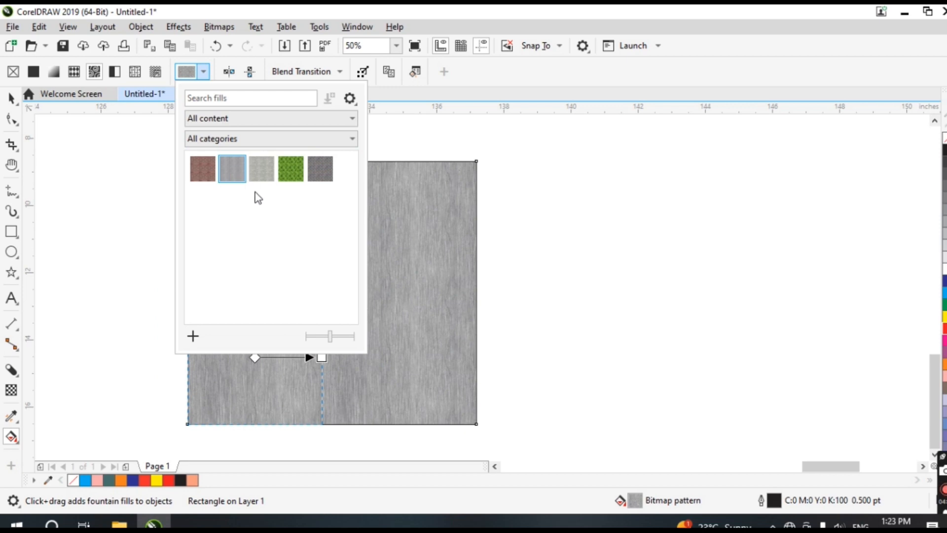
pyautogui.click(267, 169)
# Try PostScript, two-colour and bitmap pattern fills, then apply a vector pattern fill to the rectangle
pyautogui.click(137, 76)
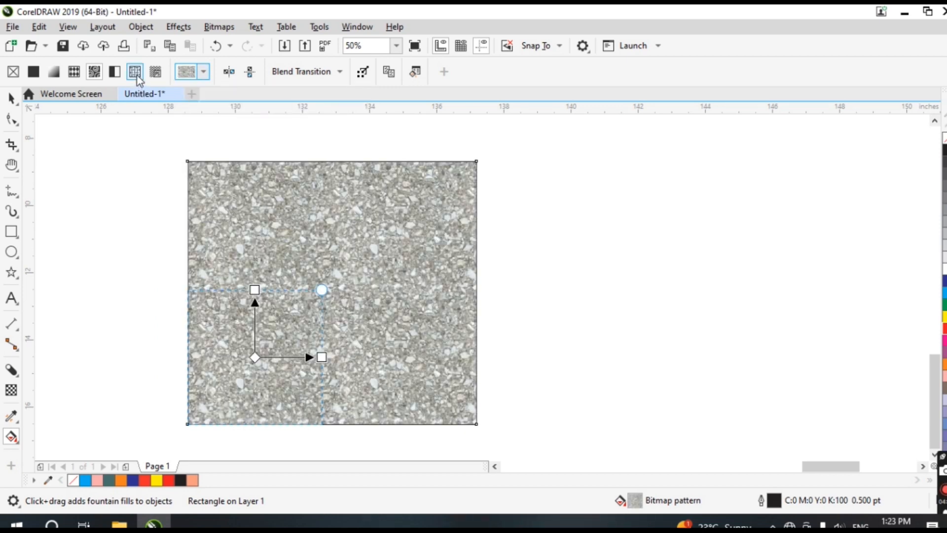
pyautogui.click(156, 73)
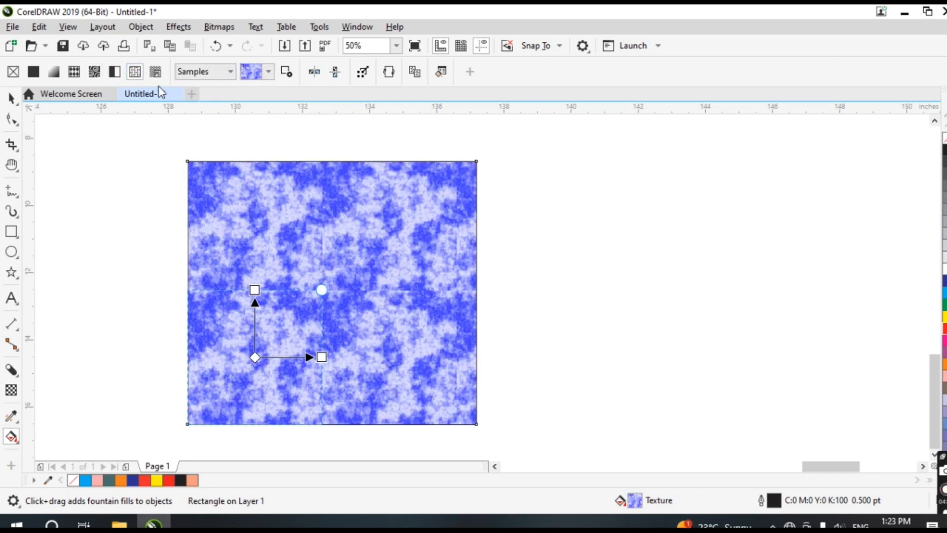
pyautogui.click(115, 73)
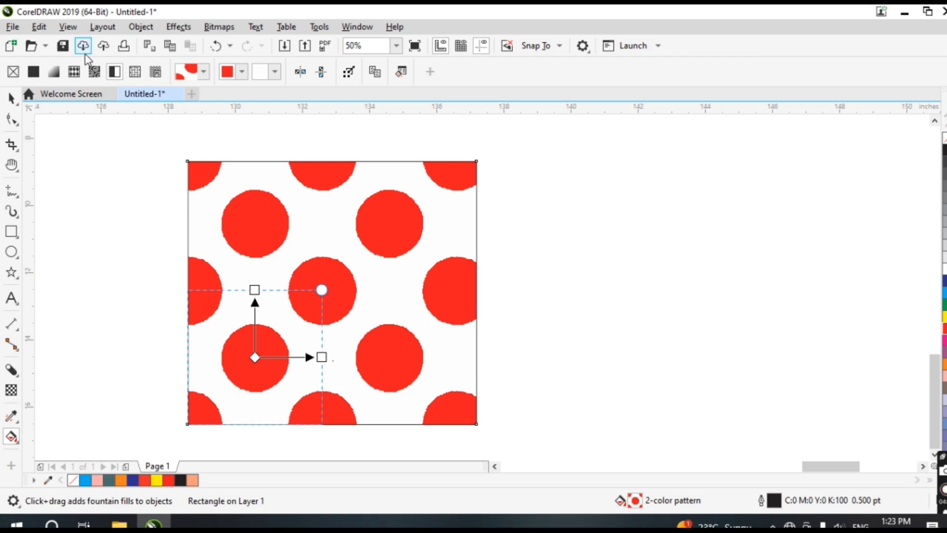
pyautogui.click(94, 72)
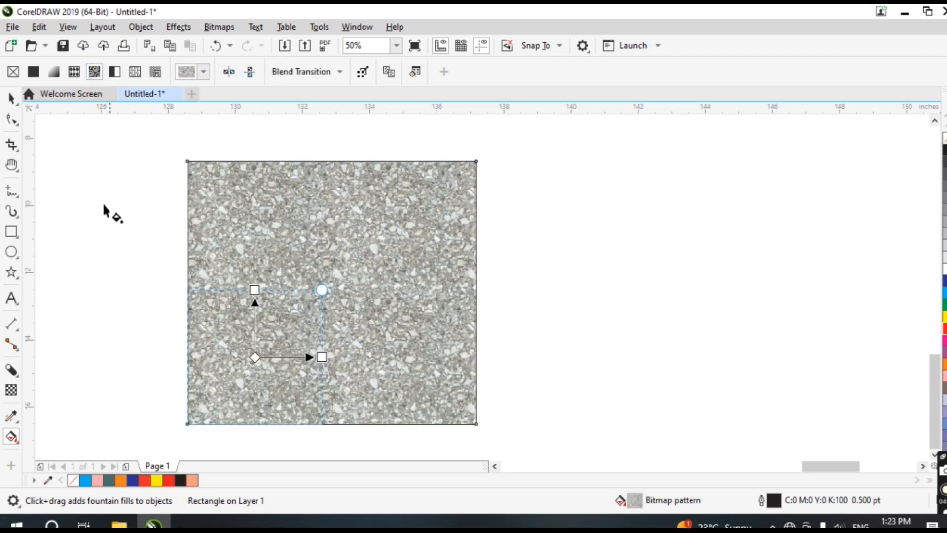
pyautogui.click(73, 72)
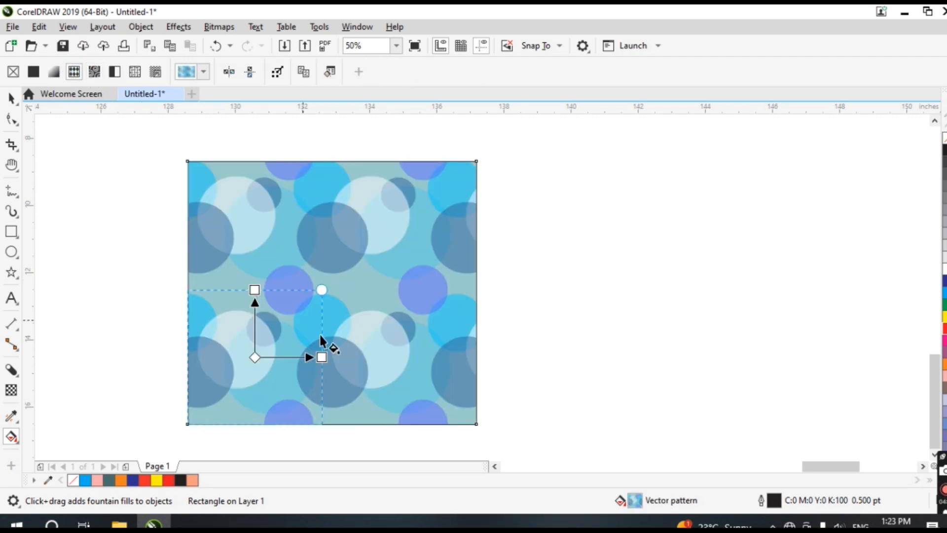
# Stretch the vector pattern diagonally by moving its corner node up and to the right
pyautogui.click(534, 277)
pyautogui.click(278, 271)
pyautogui.moveTo(316, 355); pyautogui.dragTo(431, 193)
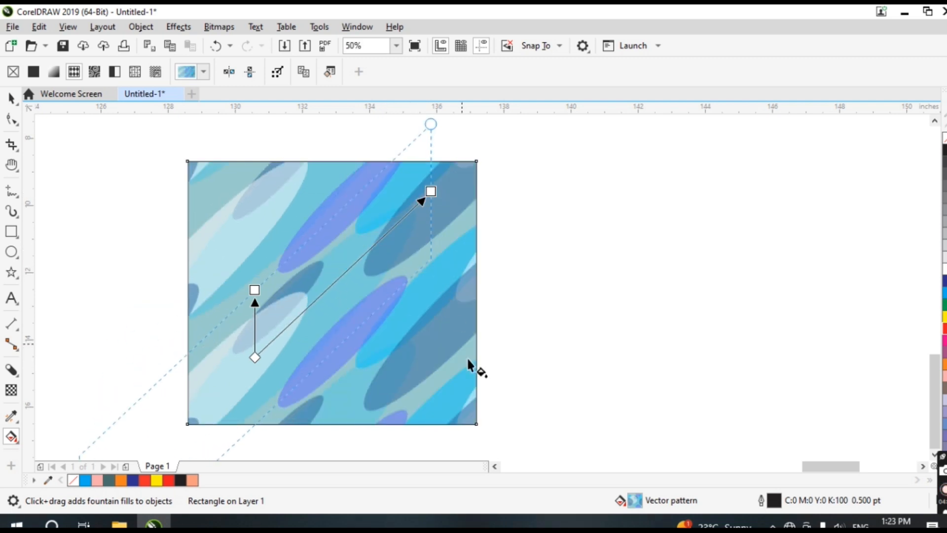
# Switch the rectangle to a fountain fill and adjust its acceleration slider
pyautogui.click(55, 77)
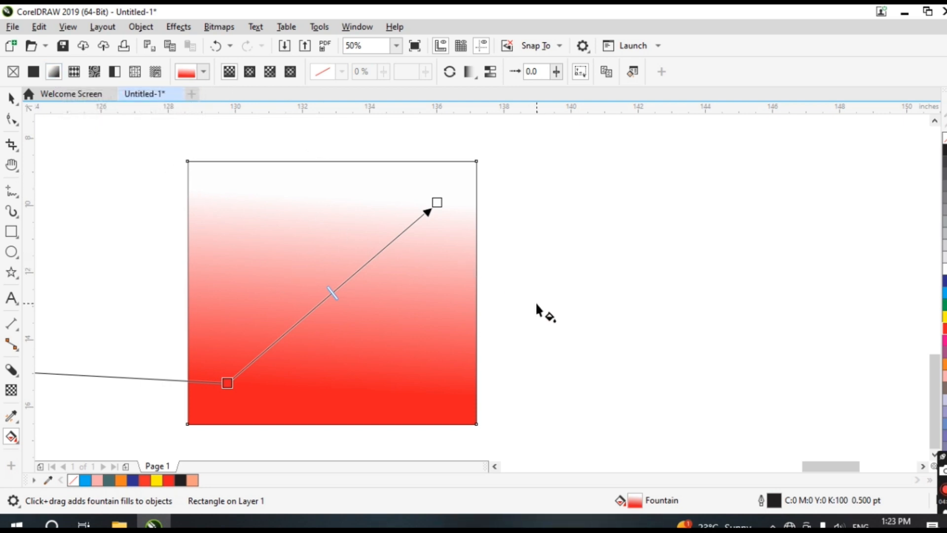
pyautogui.click(556, 71)
pyautogui.click(561, 73)
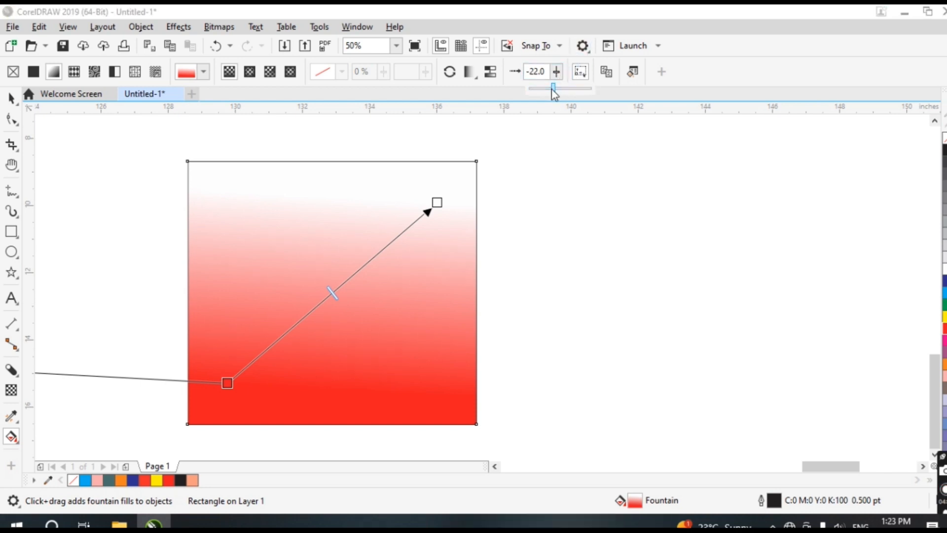
pyautogui.moveTo(553, 94); pyautogui.dragTo(549, 141)
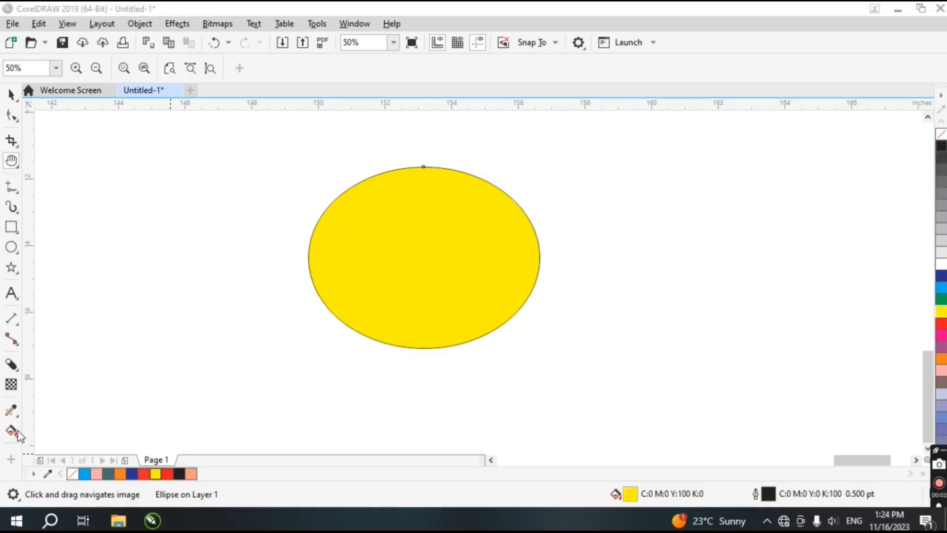
# Apply a fountain fill to the yellow ellipse from its centre towards the right with the Interactive Fill tool
pyautogui.click(11, 431)
pyautogui.click(59, 430)
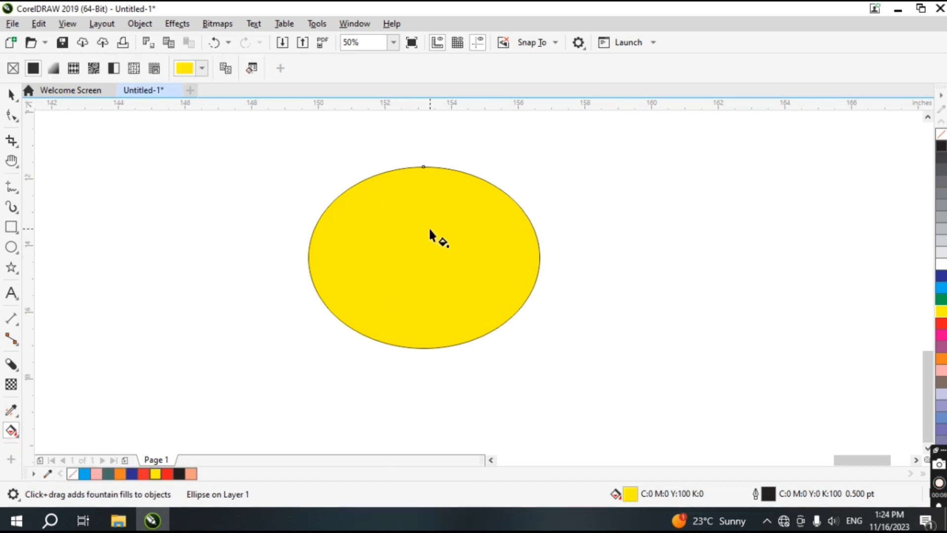
pyautogui.moveTo(394, 246); pyautogui.dragTo(458, 260)
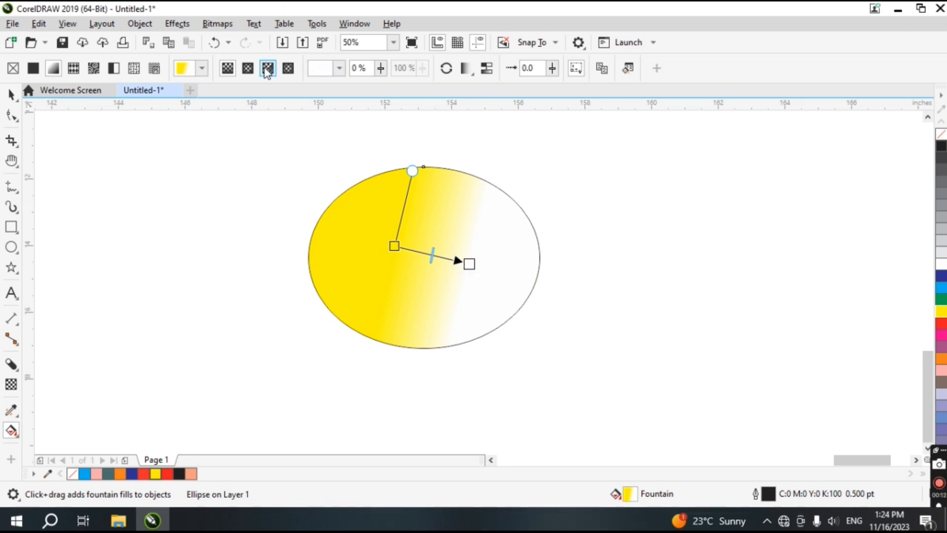
# Switch the ellipse to an elliptical fountain fill and stretch its fill handle upward to elongate it vertically
pyautogui.click(248, 68)
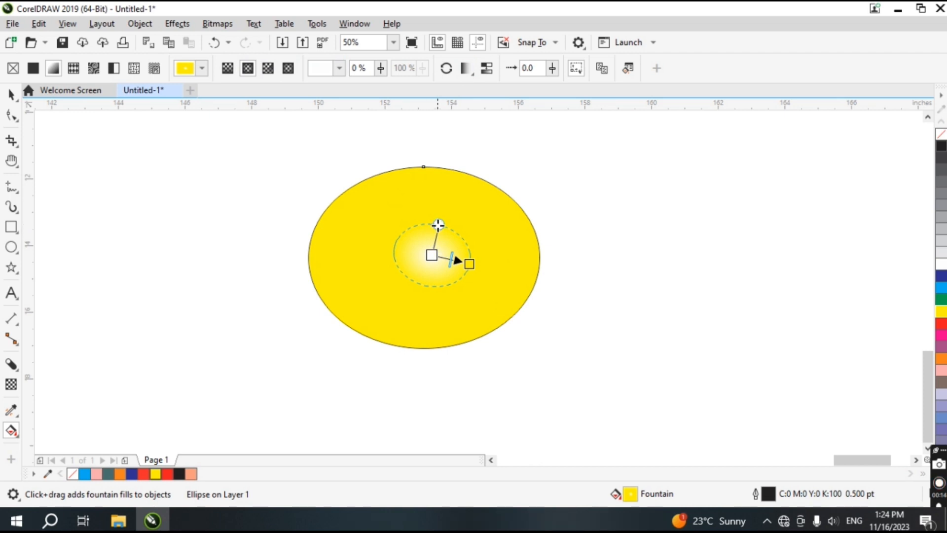
pyautogui.moveTo(438, 223); pyautogui.dragTo(442, 187)
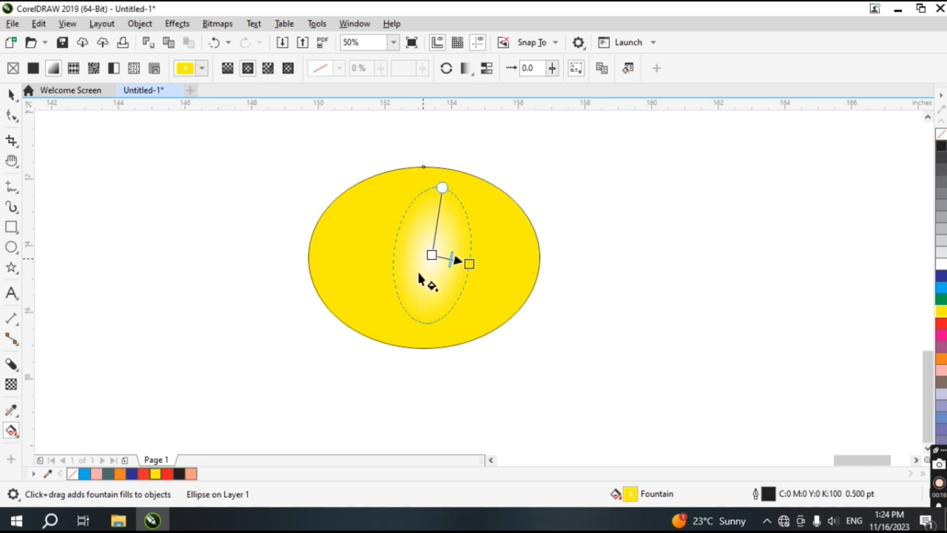
# Switch the ellipse to a conical fountain fill and rotate its handle from the bottom round to the upper right
pyautogui.click(268, 68)
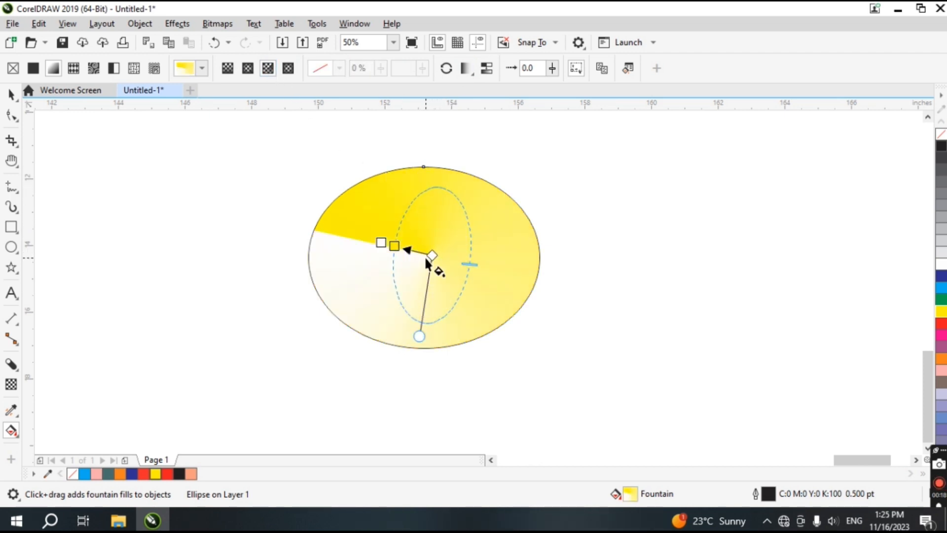
pyautogui.moveTo(419, 337); pyautogui.dragTo(504, 343)
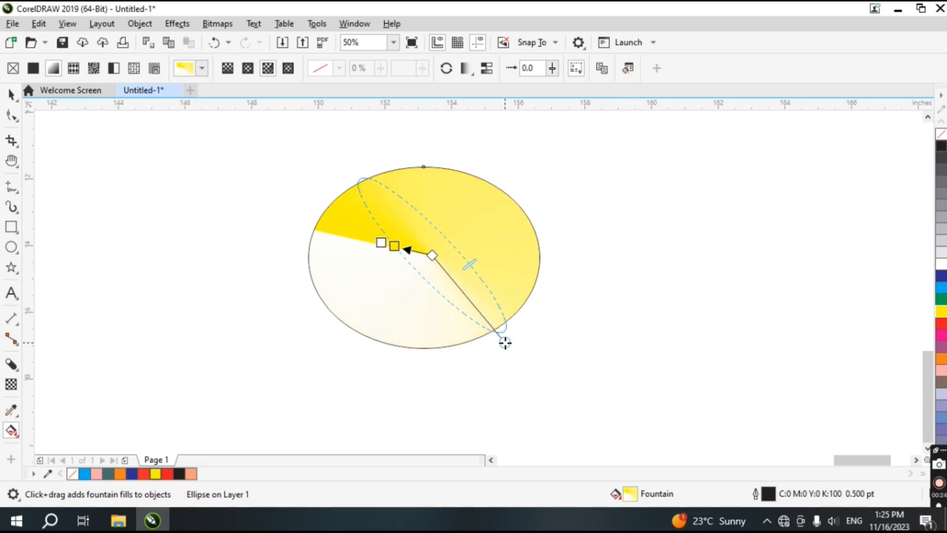
pyautogui.moveTo(505, 342)
pyautogui.mouseDown()
pyautogui.moveTo(500, 329)
pyautogui.moveTo(501, 338)
pyautogui.moveTo(524, 301)
pyautogui.moveTo(526, 196)
pyautogui.mouseUp()
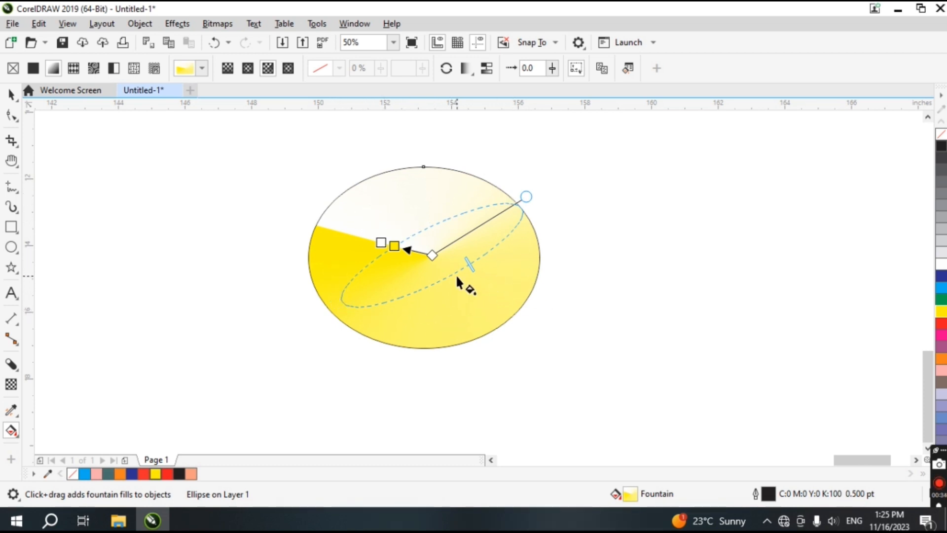
# Switch the ellipse to a rectangular fountain fill, move its end handle down and right, and reselect it with the Interactive Fill tool
pyautogui.click(288, 68)
pyautogui.moveTo(462, 265); pyautogui.dragTo(525, 300)
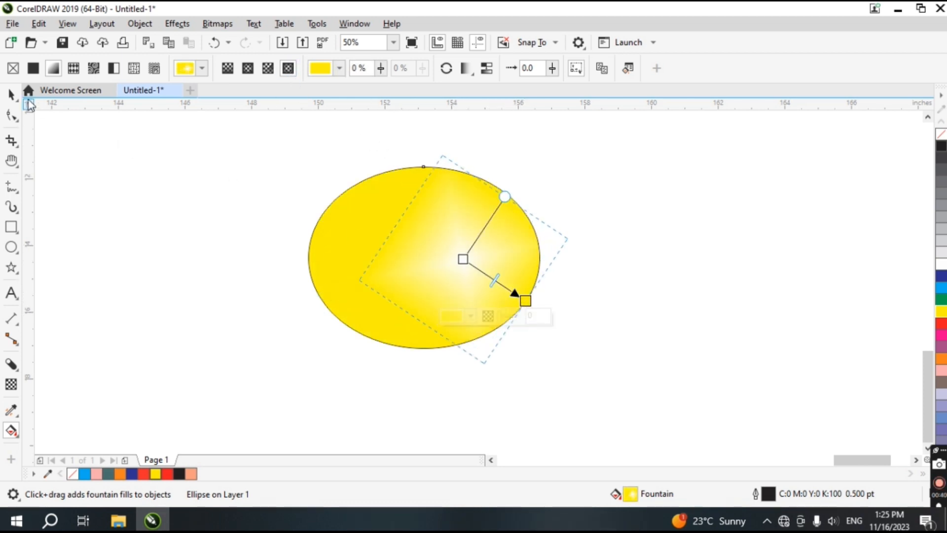
pyautogui.click(11, 94)
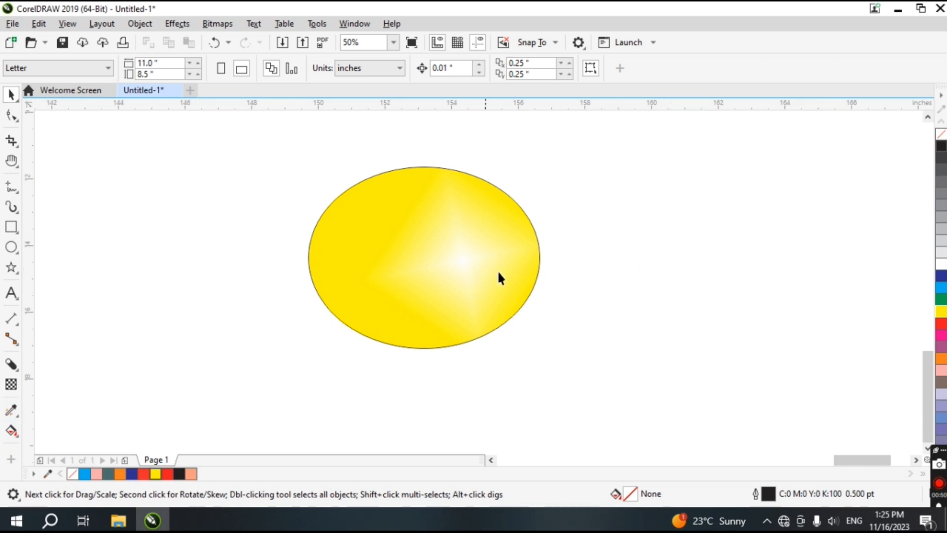
pyautogui.click(12, 430)
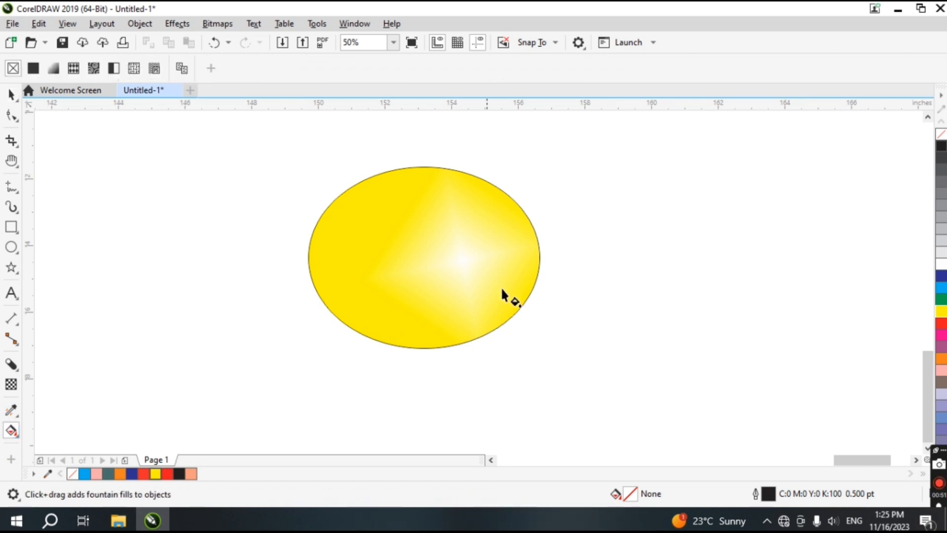
pyautogui.click(453, 244)
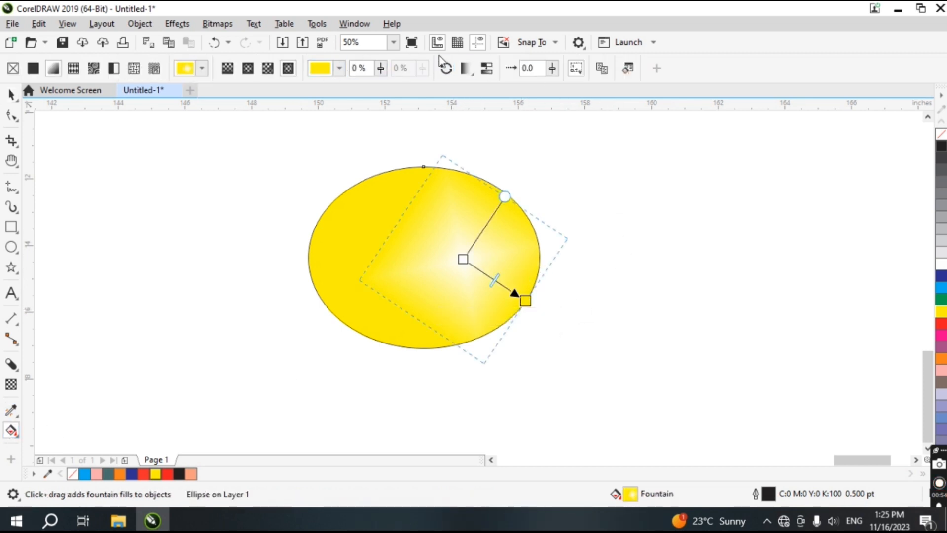
pyautogui.click(466, 68)
pyautogui.click(476, 117)
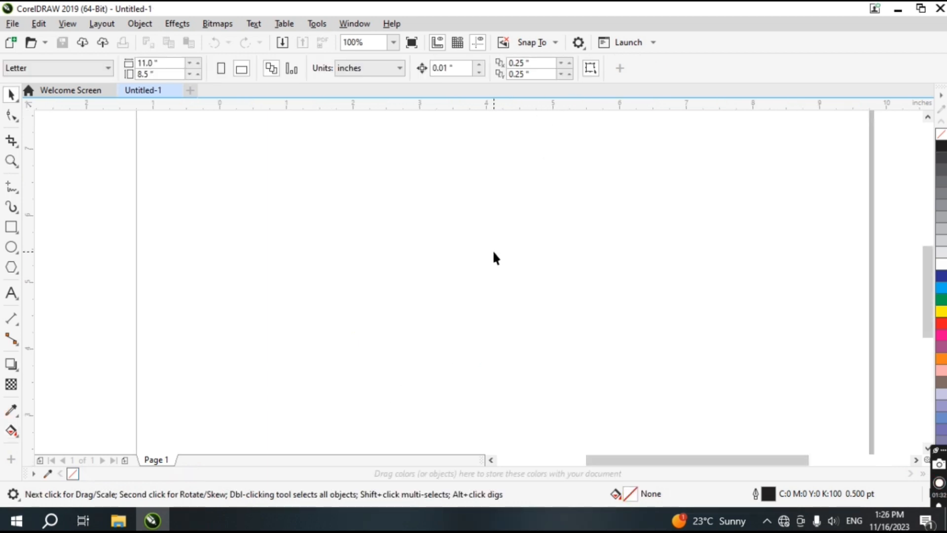
# Draw an ellipse about 2.51 by 1.73 inches in the middle of the new page
pyautogui.click(11, 246)
pyautogui.moveTo(335, 205); pyautogui.dragTo(510, 328)
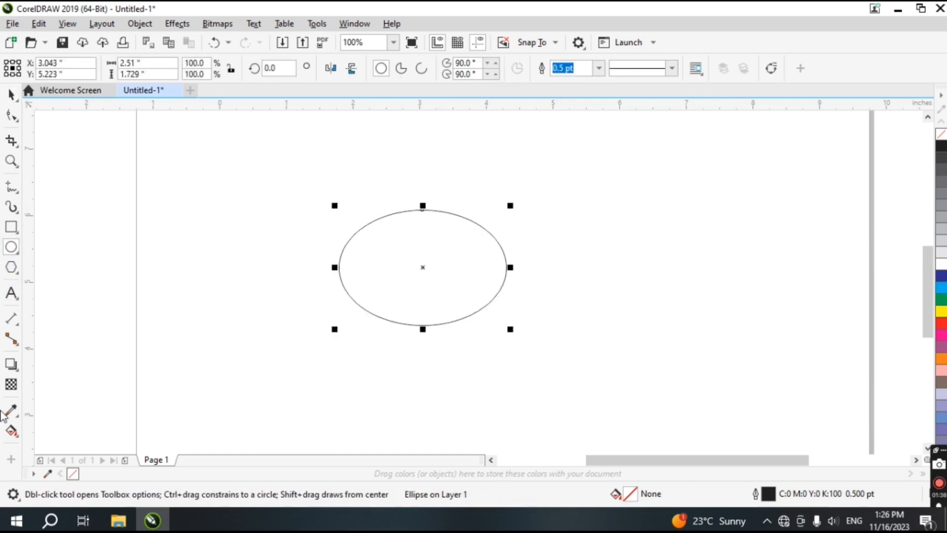
# Fill the ellipse with a magenta colour from the palette
pyautogui.click(13, 431)
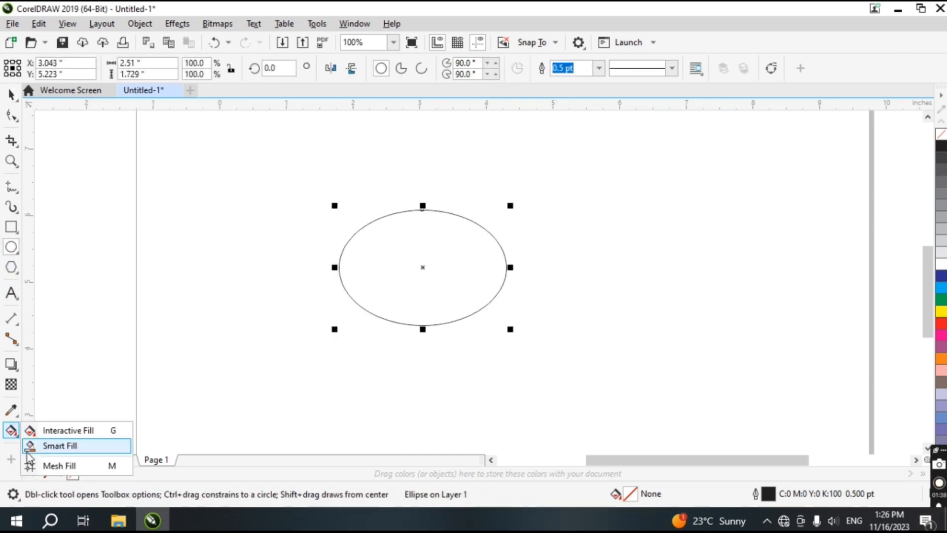
pyautogui.click(941, 346)
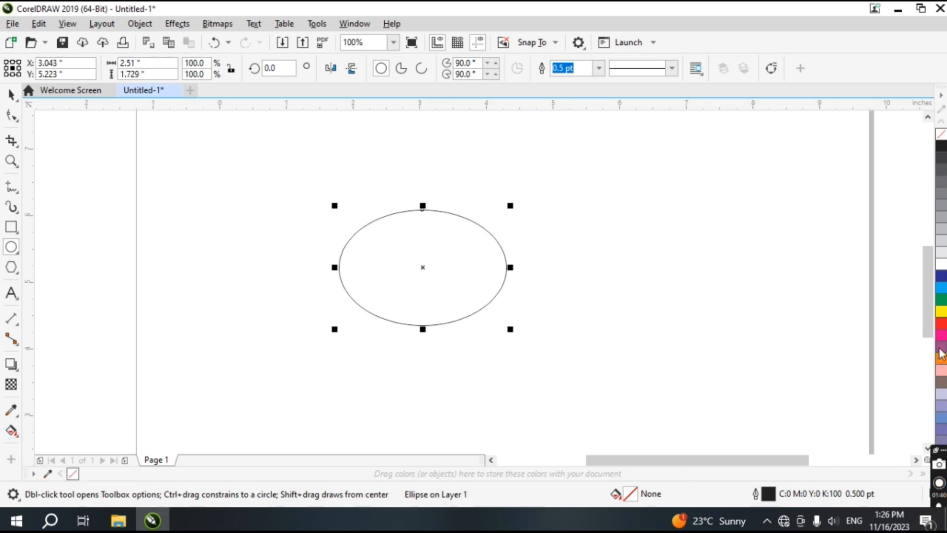
# Apply a Smart Fill to the inside of the ellipse
pyautogui.click(12, 431)
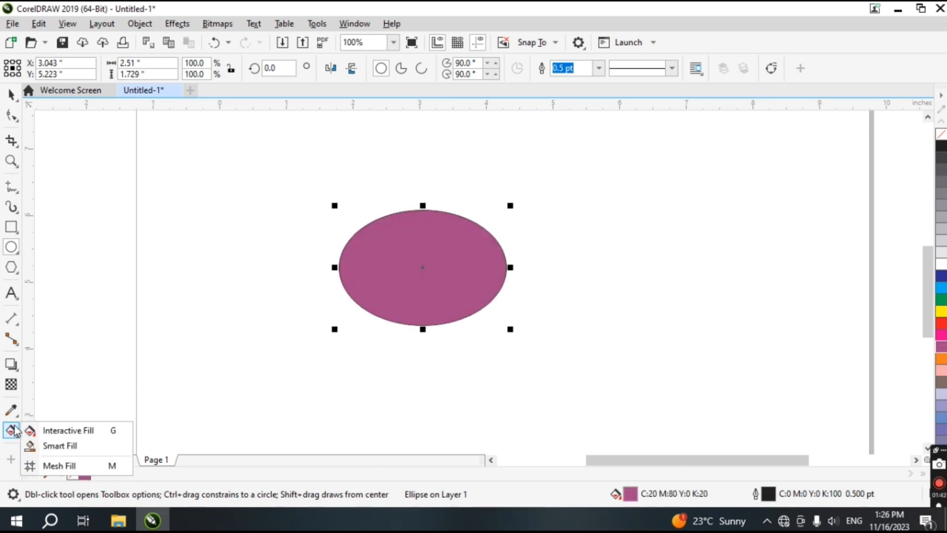
pyautogui.click(40, 447)
pyautogui.click(397, 277)
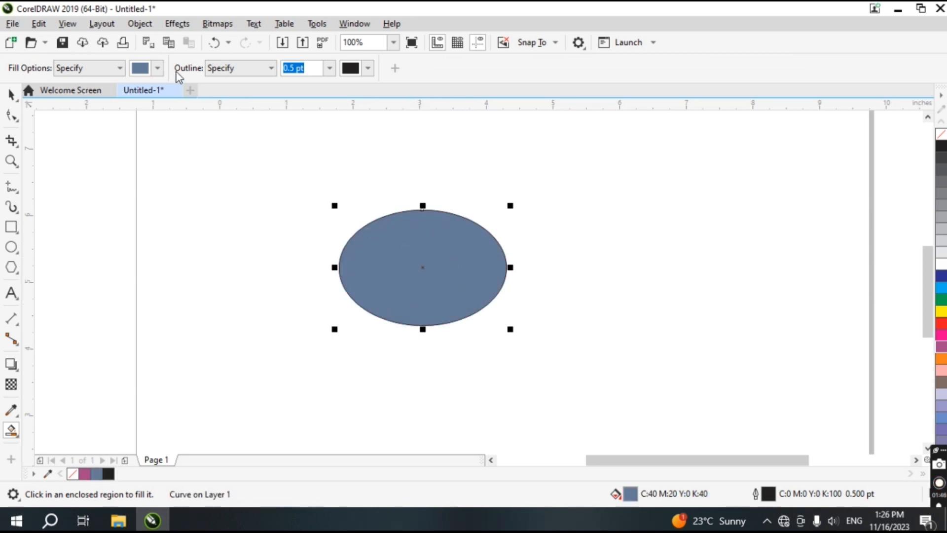
# Set the Smart Fill colour by picking in the colour picker and sampling a pink with its eyedropper
pyautogui.click(157, 71)
pyautogui.moveTo(208, 167)
pyautogui.mouseDown()
pyautogui.moveTo(194, 156)
pyautogui.moveTo(220, 146)
pyautogui.moveTo(158, 153)
pyautogui.mouseUp()
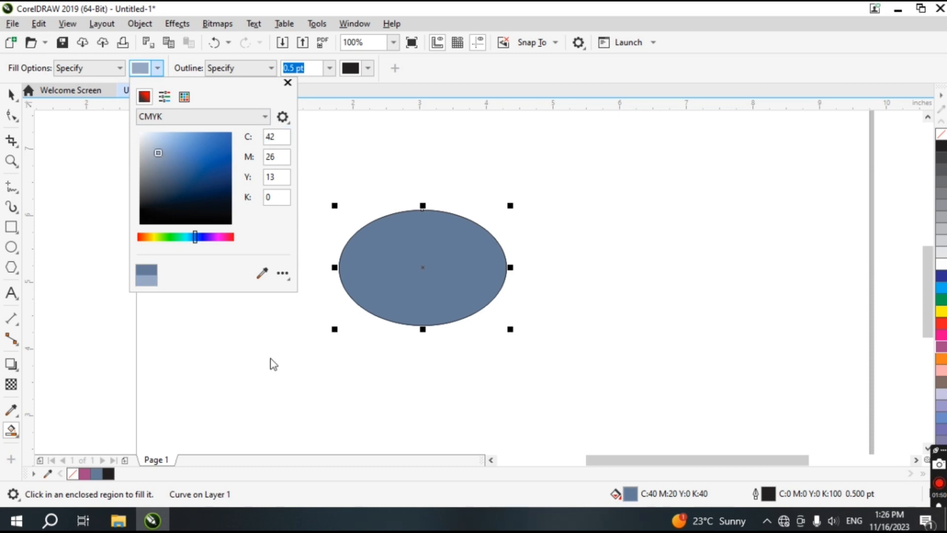
pyautogui.click(262, 273)
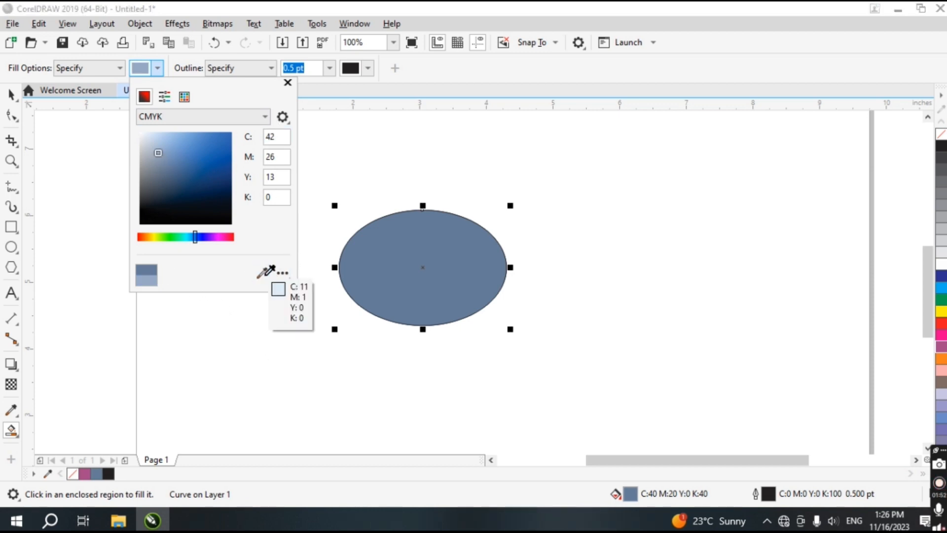
pyautogui.click(209, 185)
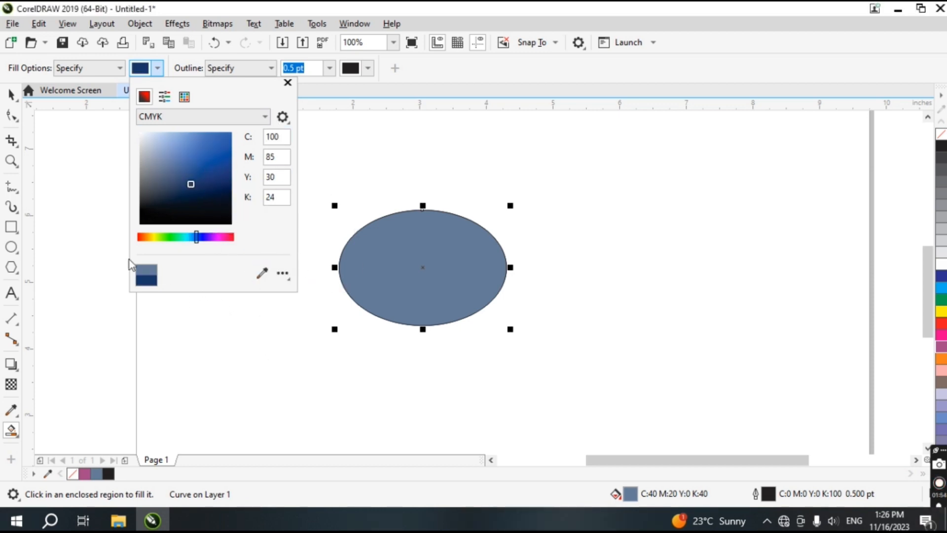
pyautogui.click(221, 237)
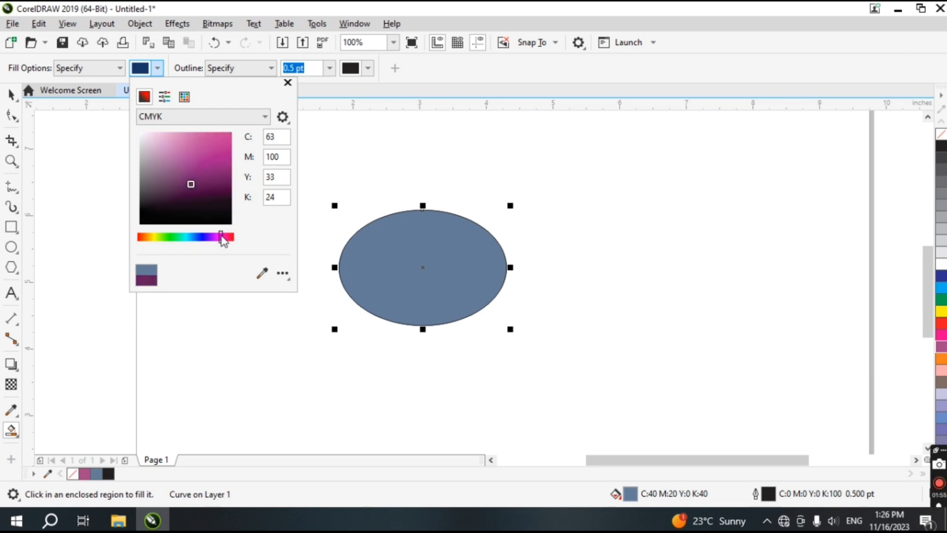
pyautogui.click(262, 273)
pyautogui.click(225, 154)
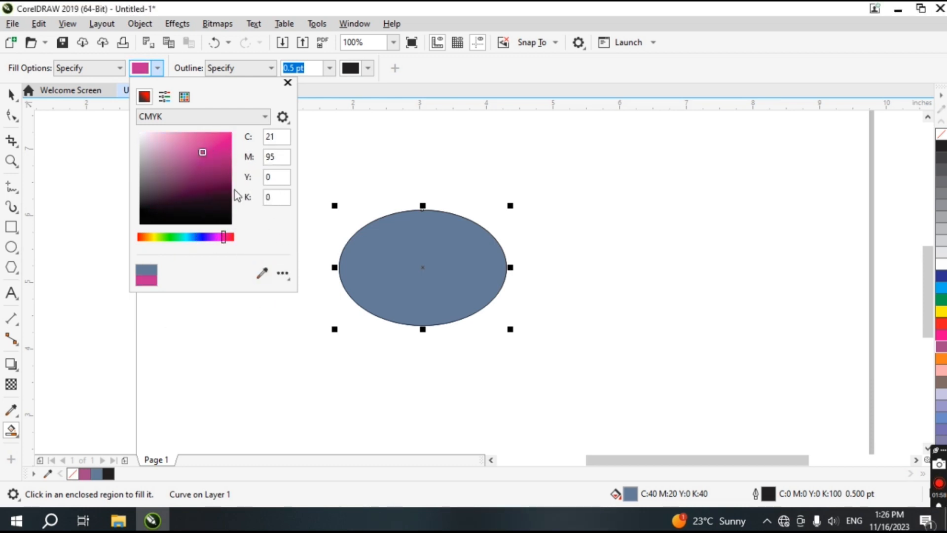
# Switch the colour picker model to Lab and choose a bright pink fill colour
pyautogui.click(261, 118)
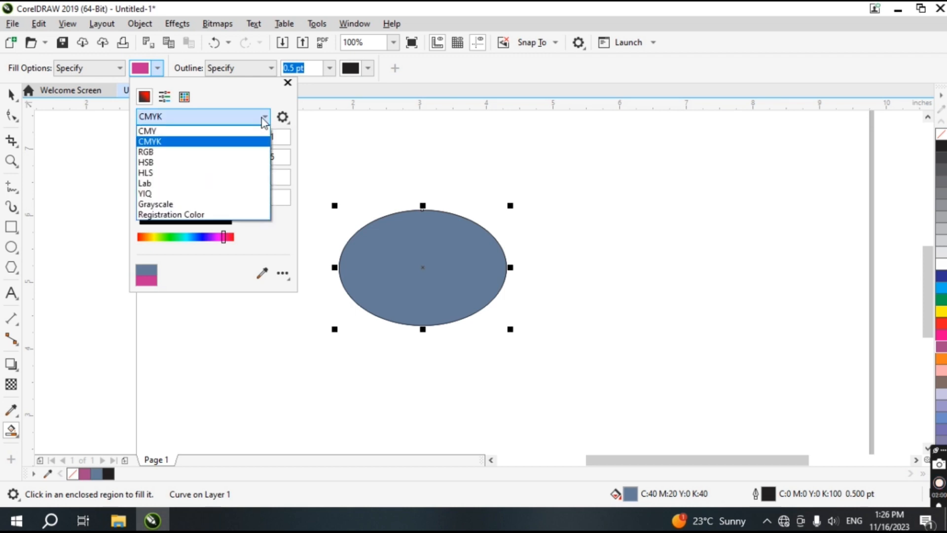
pyautogui.click(251, 183)
pyautogui.click(225, 141)
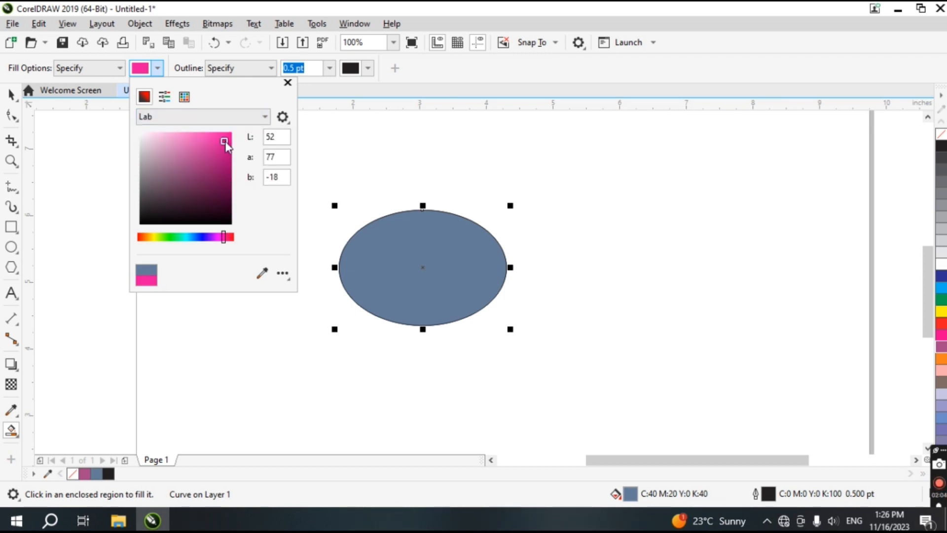
pyautogui.click(362, 181)
# Try the No Outline and Use Default outline options, then set the outline back to Specify
pyautogui.click(267, 70)
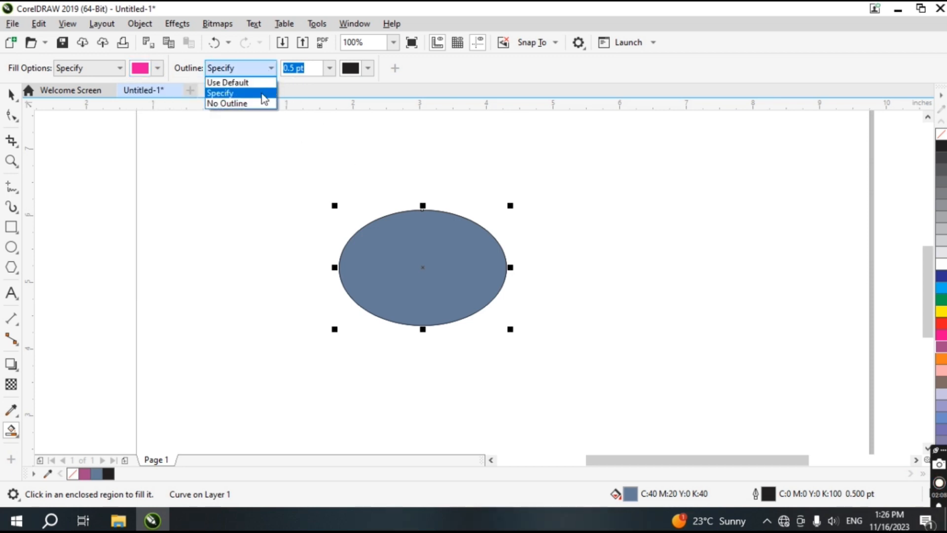
pyautogui.click(262, 102)
pyautogui.click(266, 68)
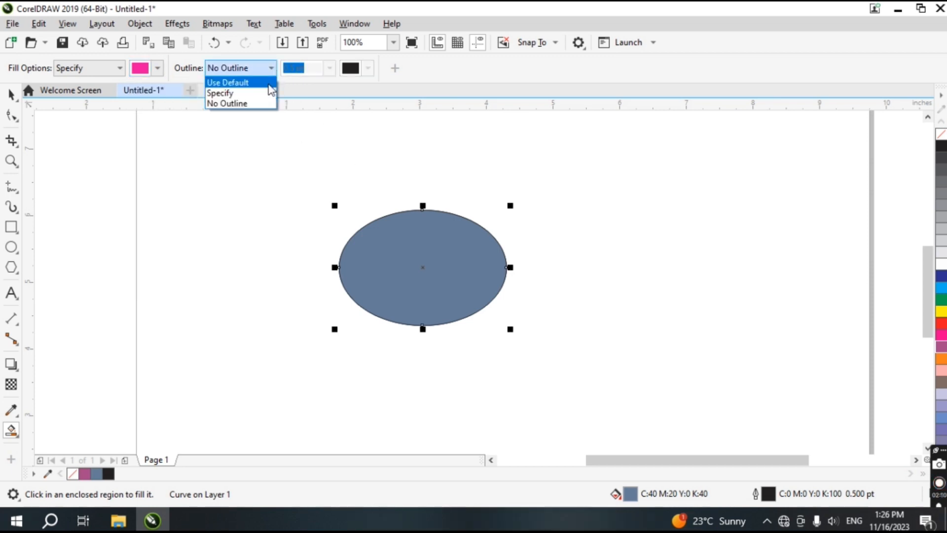
pyautogui.click(222, 80)
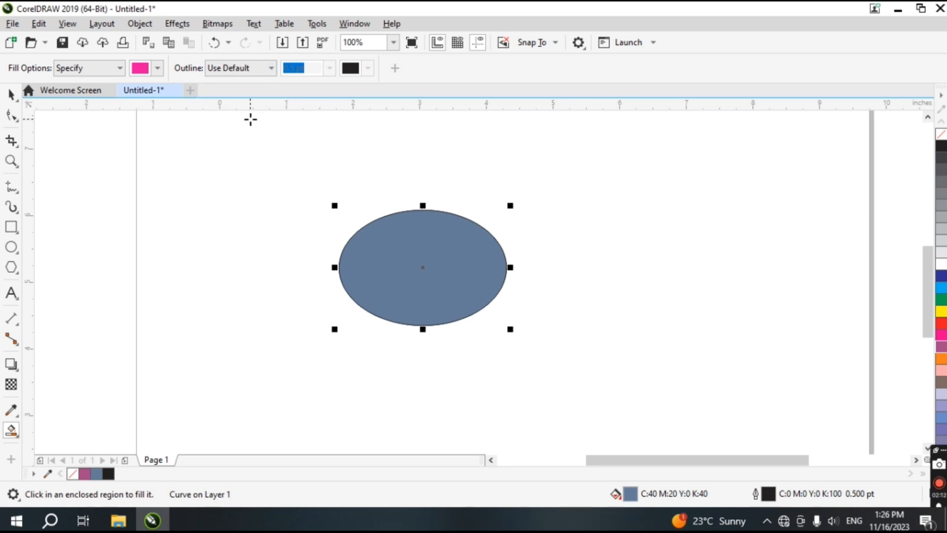
pyautogui.click(267, 72)
pyautogui.click(254, 92)
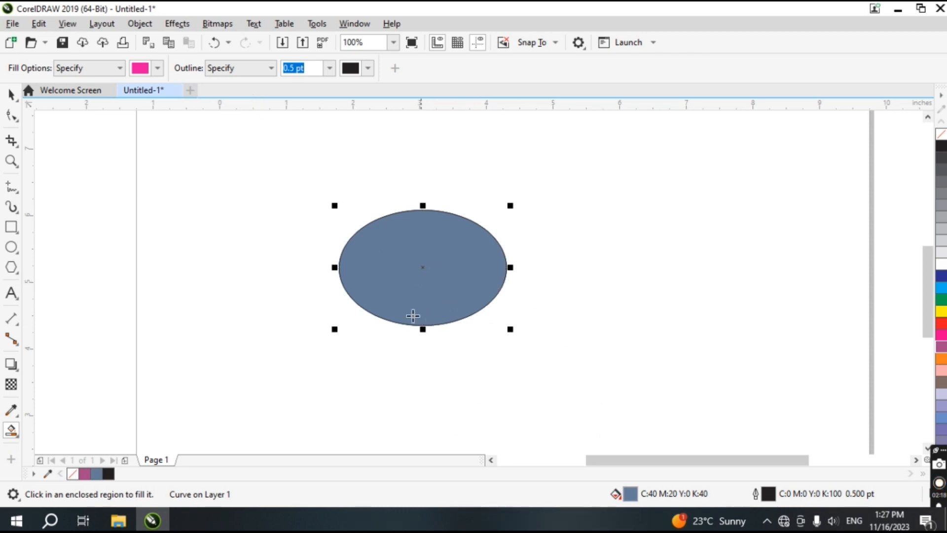
# Zoom in on the ellipse and apply a Mesh Fill to it
pyautogui.click(15, 435)
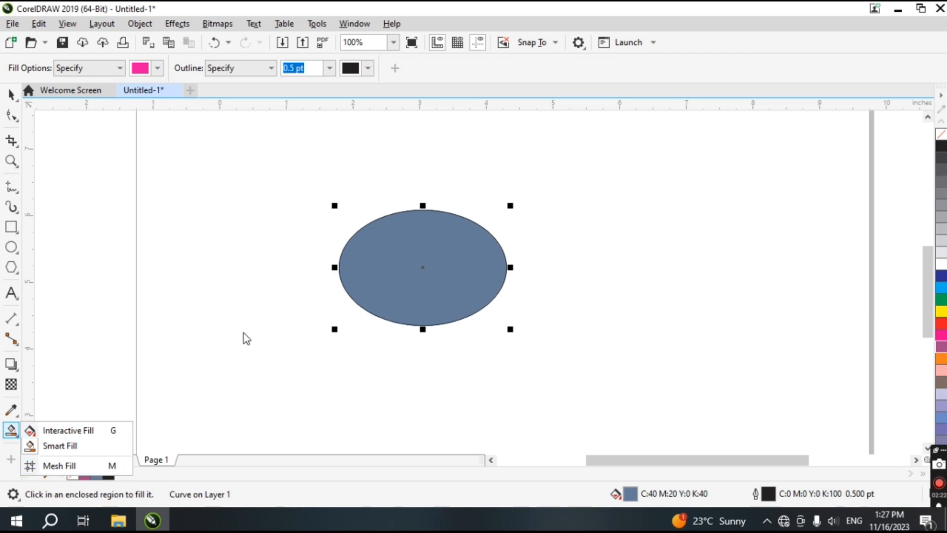
pyautogui.scroll(2, 244, 333)
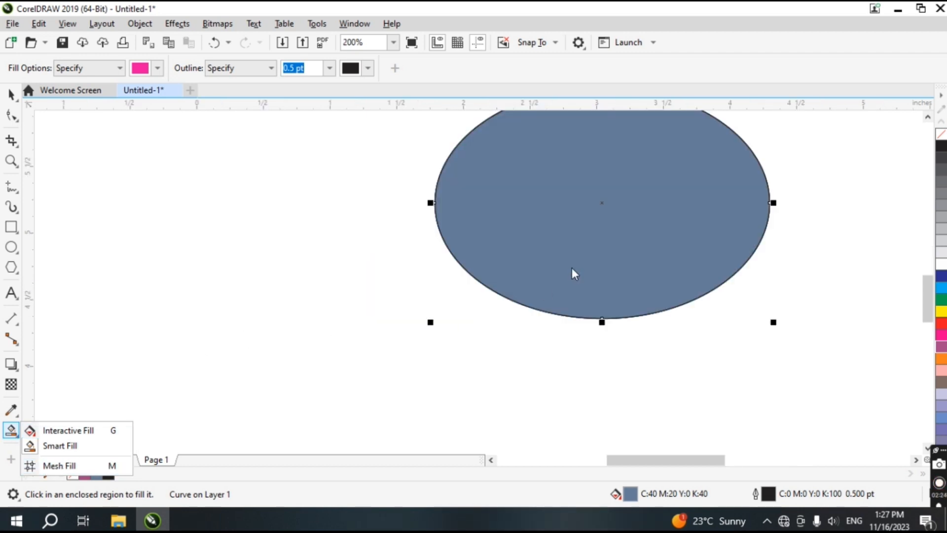
pyautogui.click(464, 257)
pyautogui.press('h')
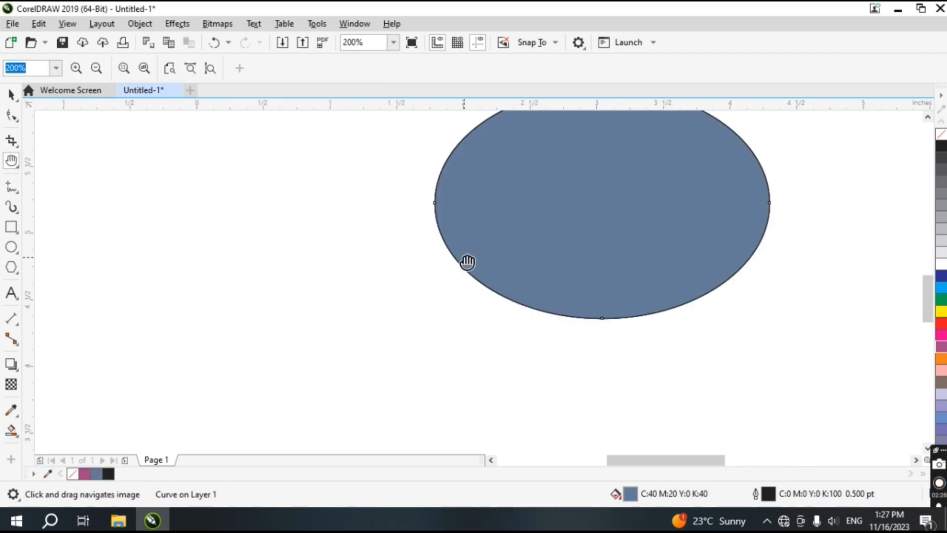
pyautogui.moveTo(659, 206); pyautogui.dragTo(518, 300)
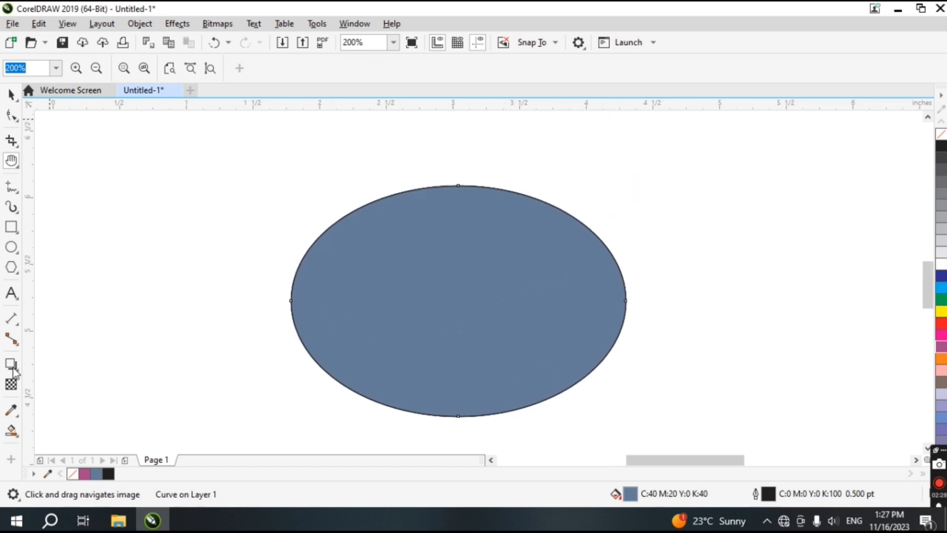
pyautogui.click(11, 431)
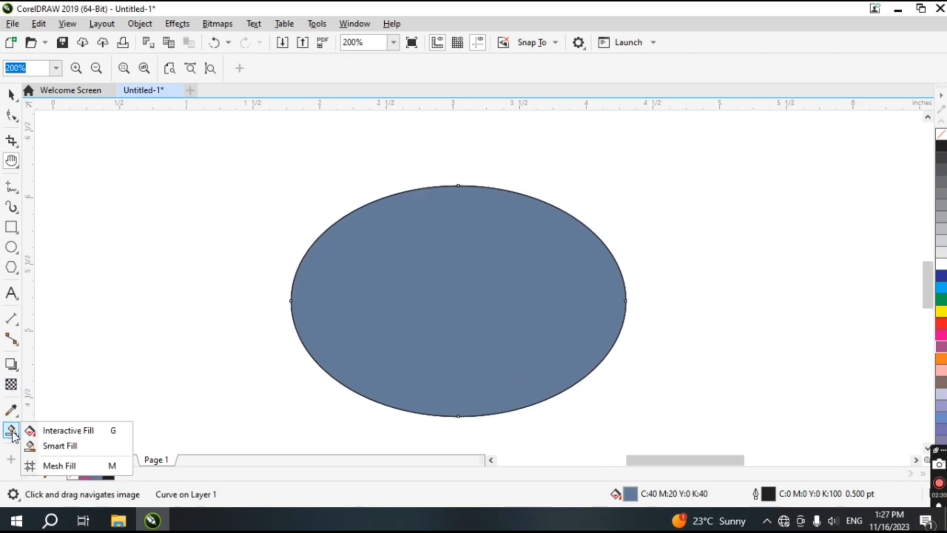
pyautogui.click(53, 462)
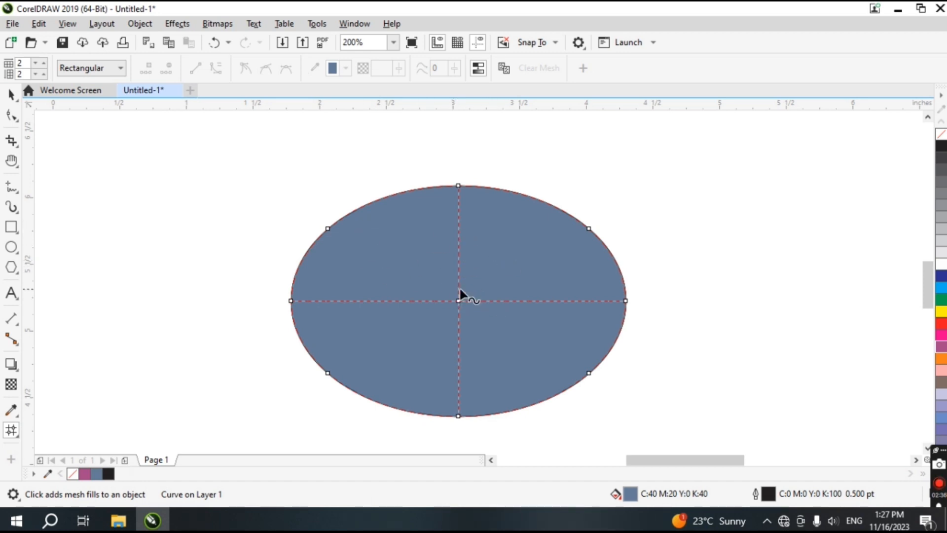
# Bend the horizontal mesh line into an S-curve and select the mesh's centre node
pyautogui.press('h')
pyautogui.moveTo(594, 342); pyautogui.dragTo(577, 302)
pyautogui.click(9, 432)
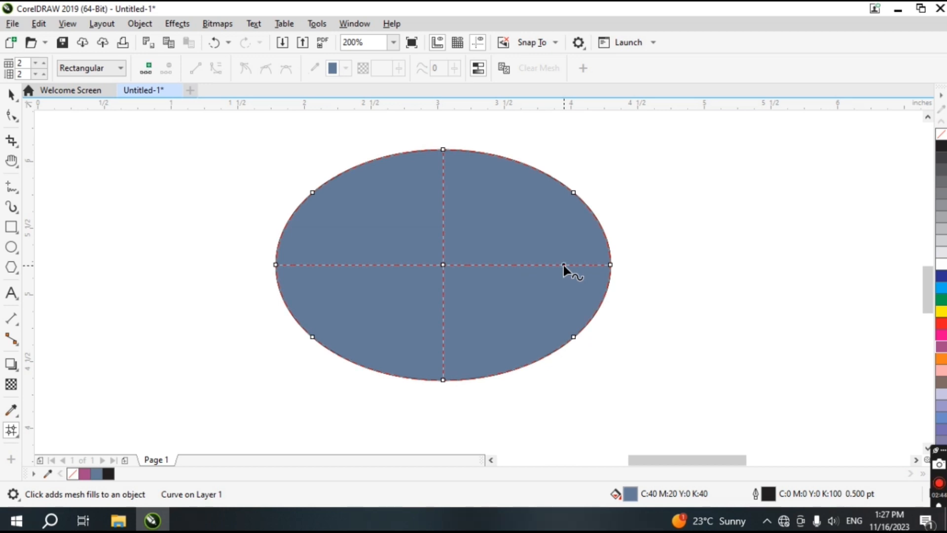
pyautogui.moveTo(523, 265)
pyautogui.mouseDown()
pyautogui.moveTo(516, 274)
pyautogui.moveTo(469, 268)
pyautogui.moveTo(487, 284)
pyautogui.moveTo(471, 304)
pyautogui.moveTo(472, 294)
pyautogui.mouseUp()
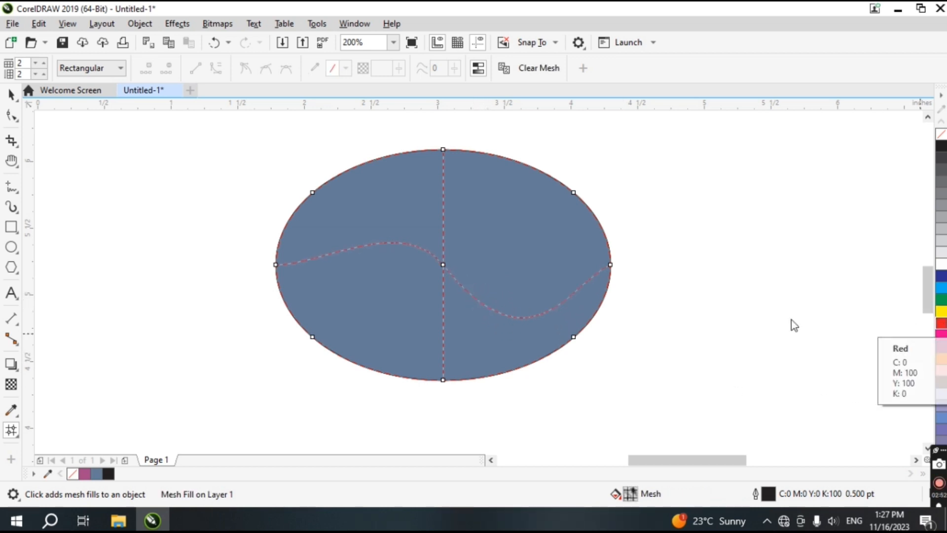
pyautogui.click(442, 264)
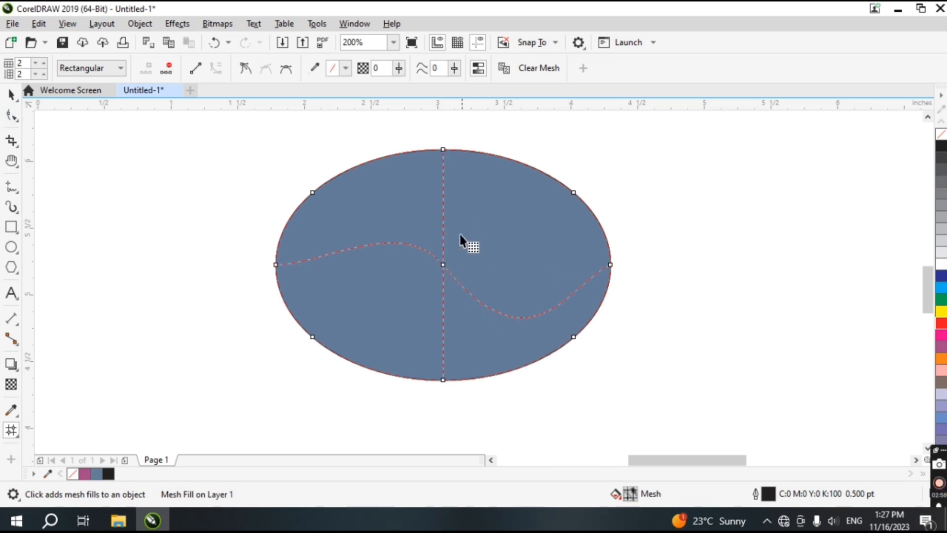
# Colour the mesh's right node orange, the top node yellow and the upper-left node purple
pyautogui.click(440, 263)
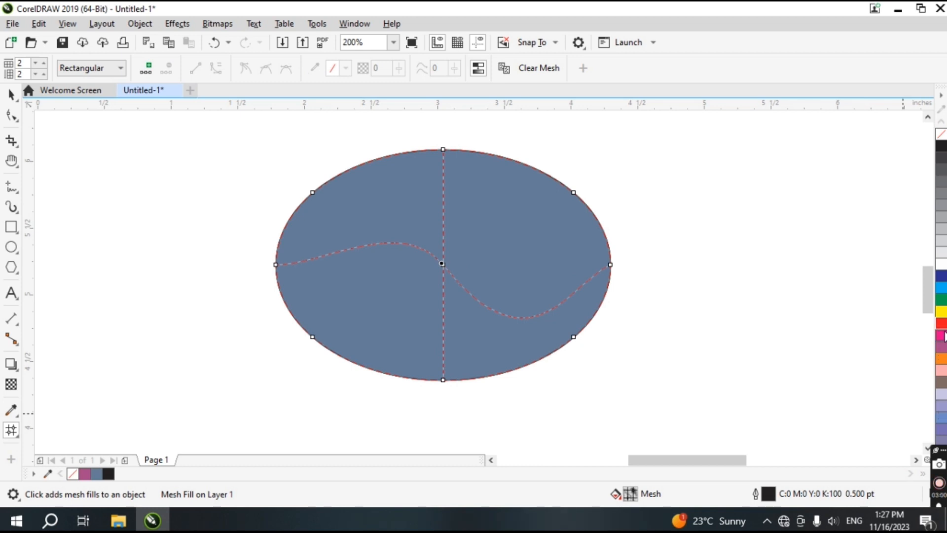
pyautogui.click(610, 265)
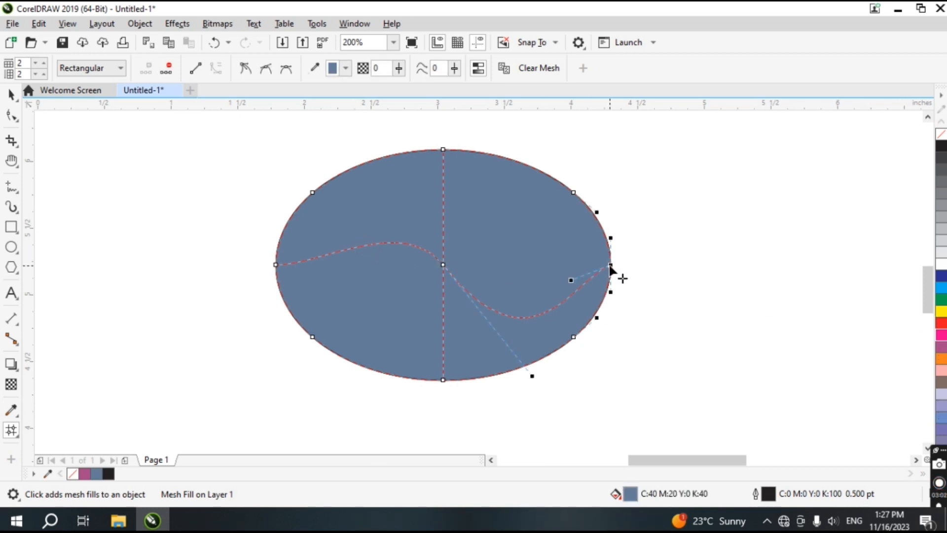
pyautogui.click(941, 362)
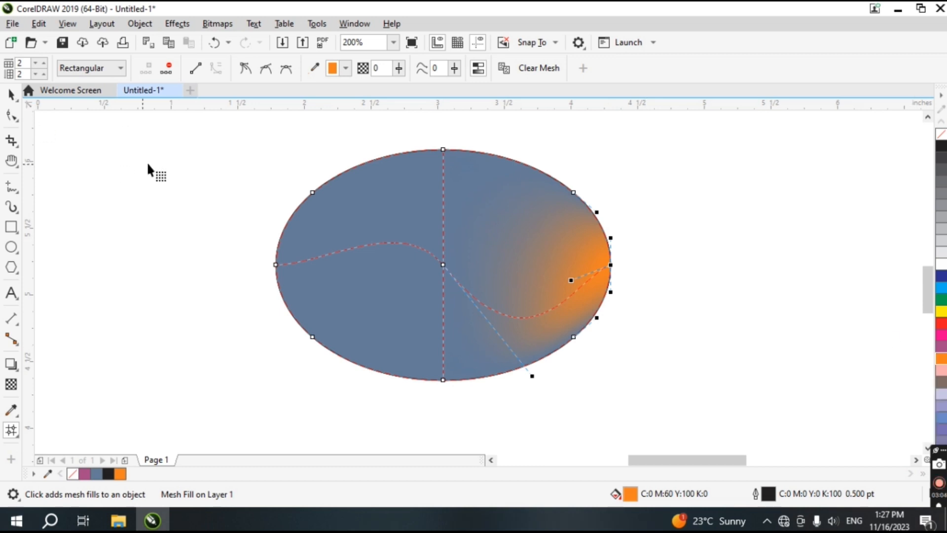
pyautogui.click(443, 149)
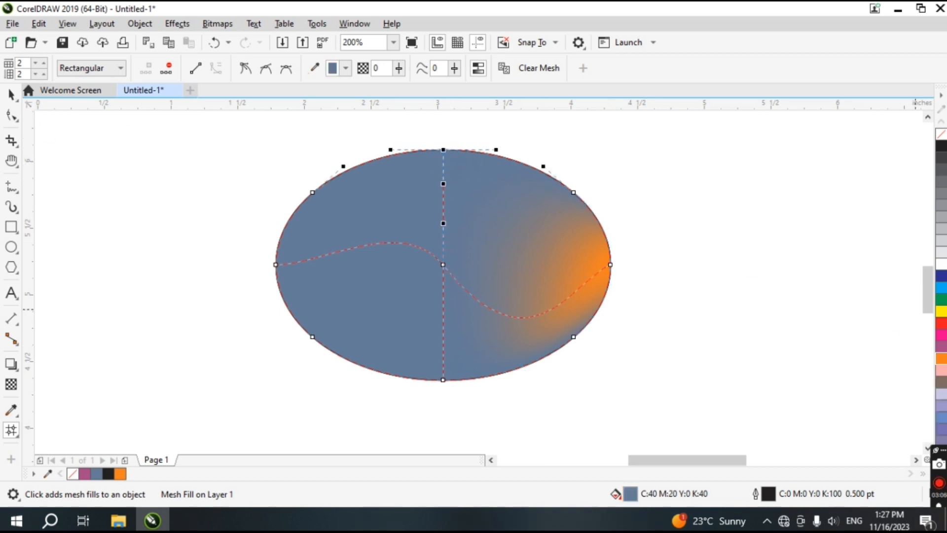
pyautogui.click(940, 312)
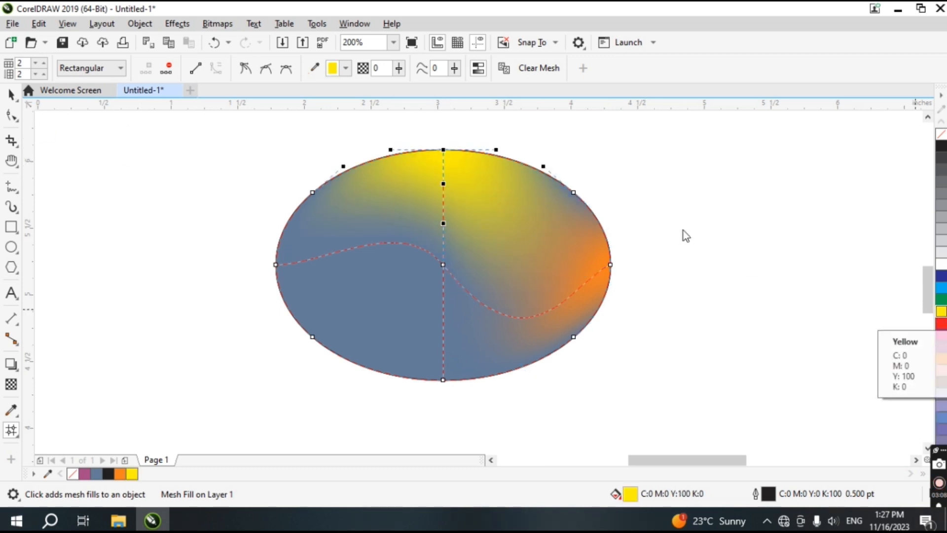
pyautogui.click(311, 193)
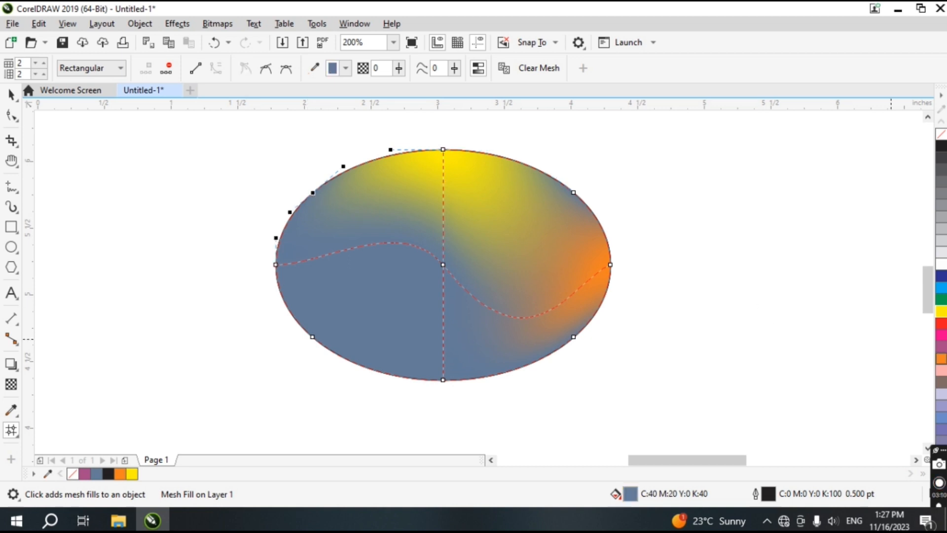
pyautogui.click(941, 347)
# Move the mesh-filled ellipse so it partly overlaps the pink ellipse
pyautogui.click(10, 94)
pyautogui.click(315, 316)
pyautogui.moveTo(510, 231); pyautogui.dragTo(490, 238)
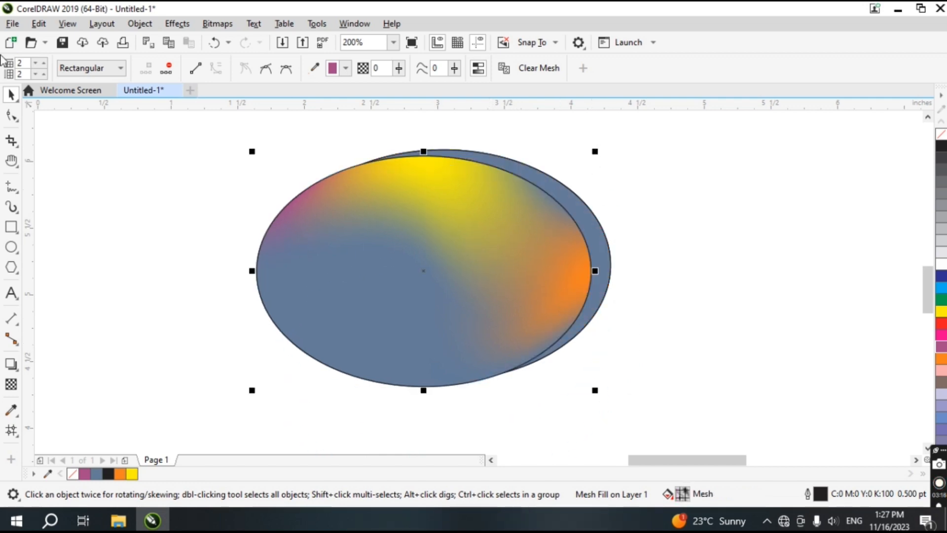
pyautogui.moveTo(458, 279); pyautogui.dragTo(291, 330)
pyautogui.click(499, 259)
pyautogui.press('Delete')
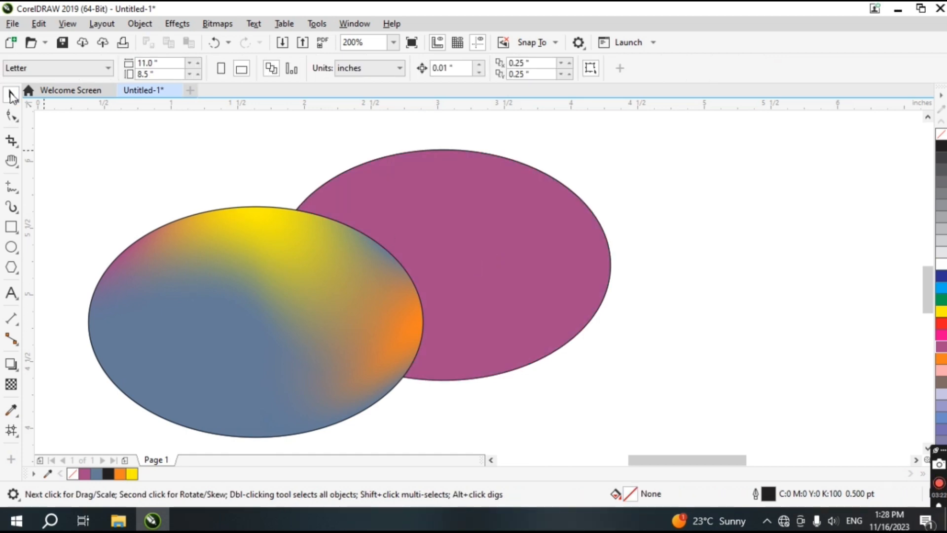
pyautogui.click(222, 312)
pyautogui.moveTo(222, 312); pyautogui.dragTo(318, 278)
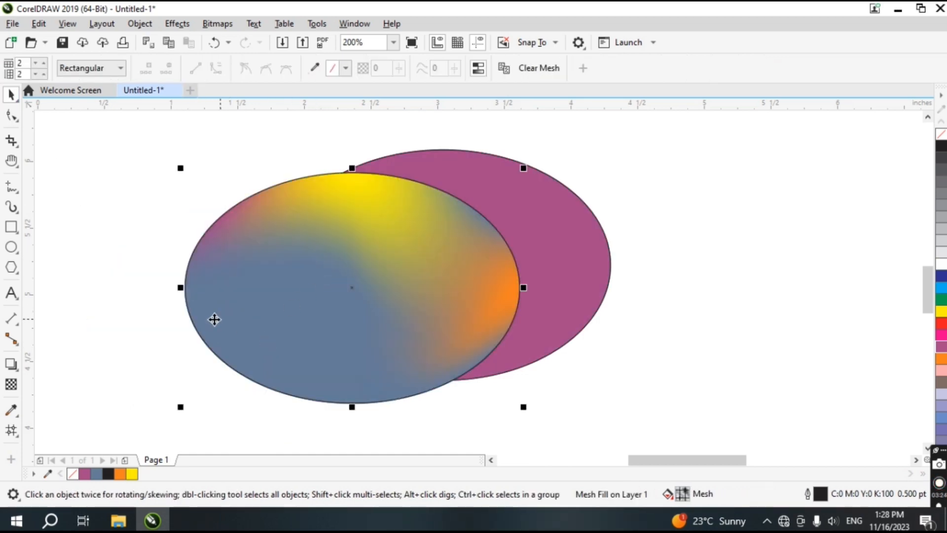
# Add several more mesh rows and columns to the ellipse at different points
pyautogui.click(12, 430)
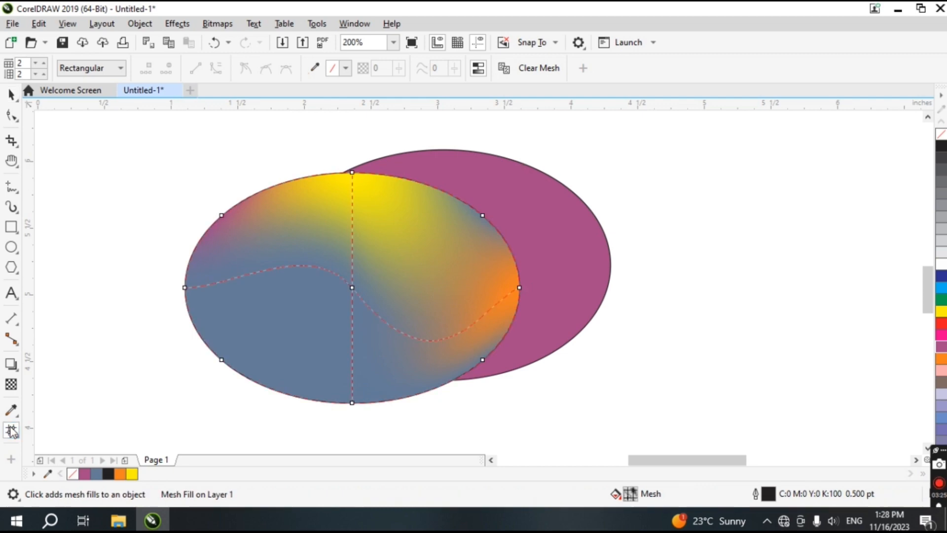
pyautogui.doubleClick(252, 272)
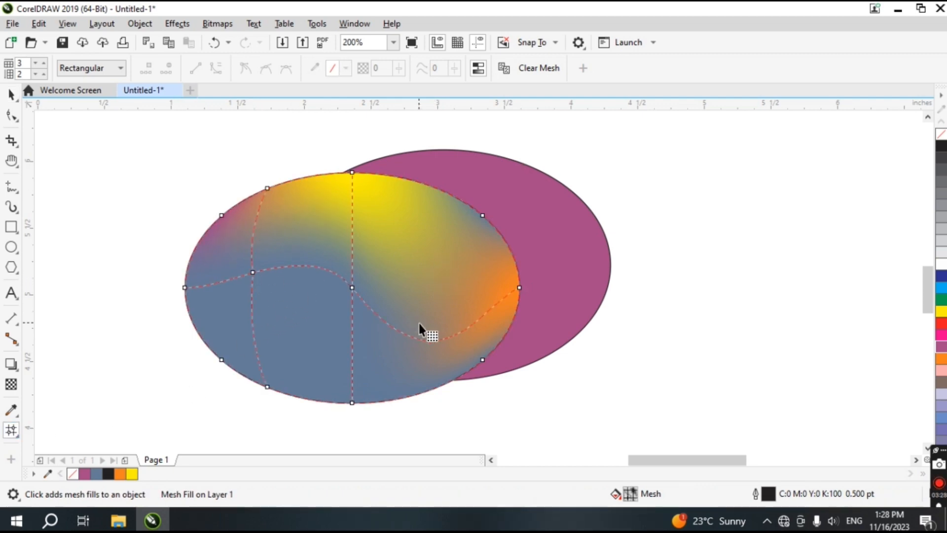
pyautogui.click(446, 337)
pyautogui.doubleClick(306, 338)
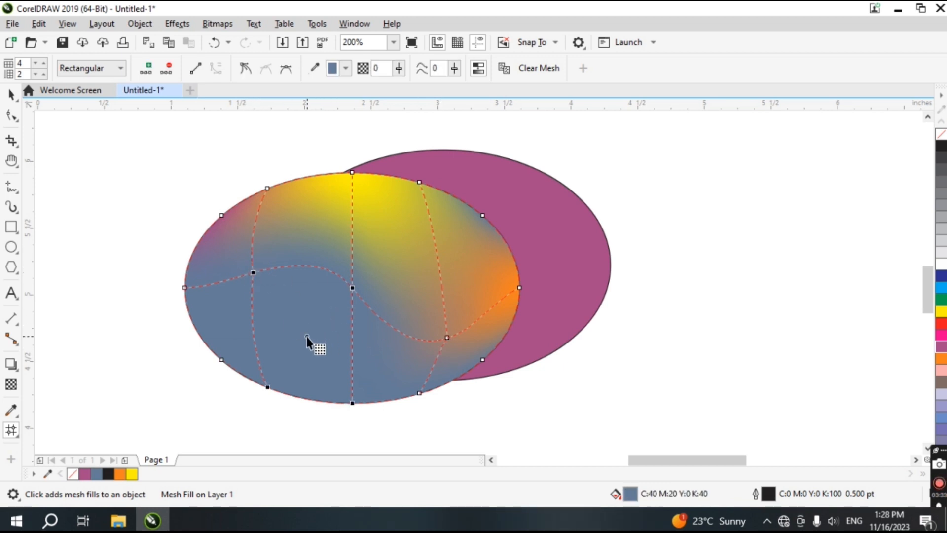
pyautogui.doubleClick(395, 246)
pyautogui.doubleClick(479, 286)
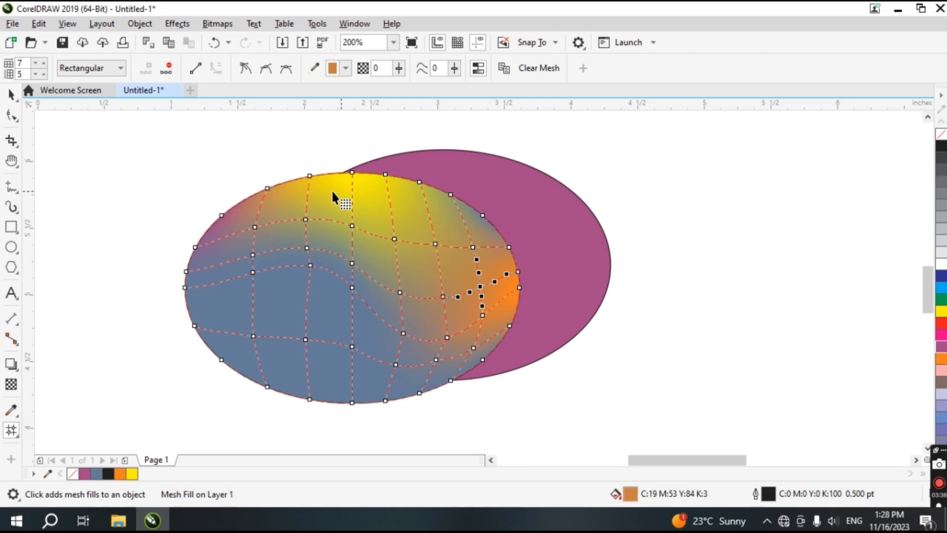
pyautogui.doubleClick(274, 294)
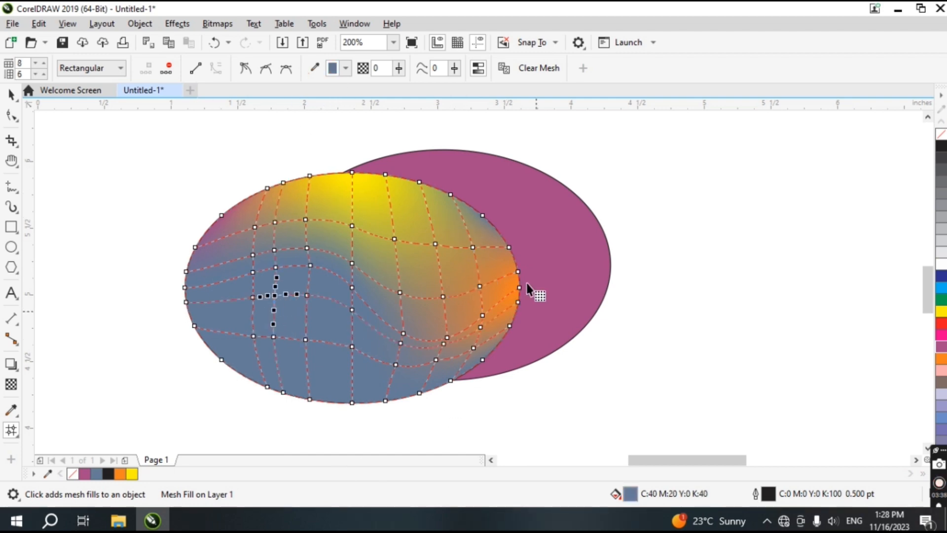
# Colour a left mesh node light blue and an upper-right node pink
pyautogui.click(941, 418)
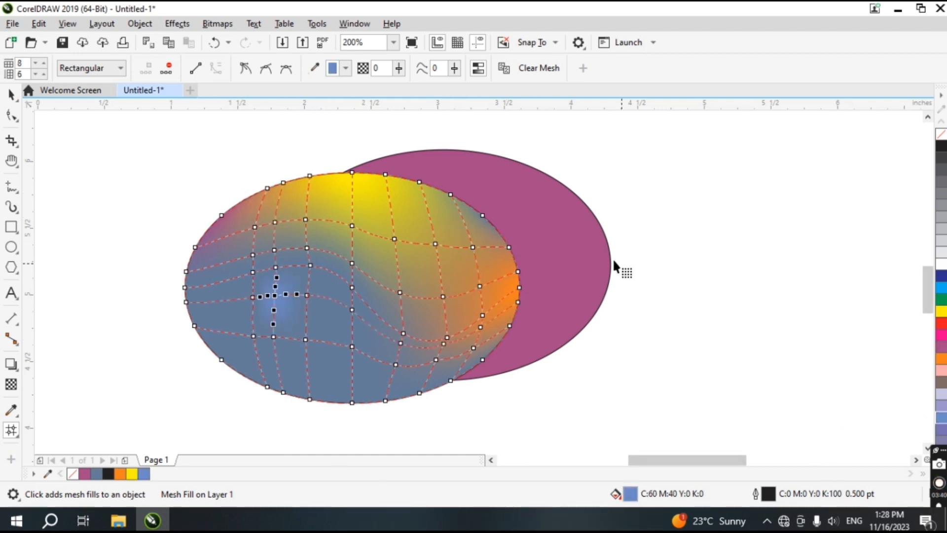
pyautogui.click(436, 240)
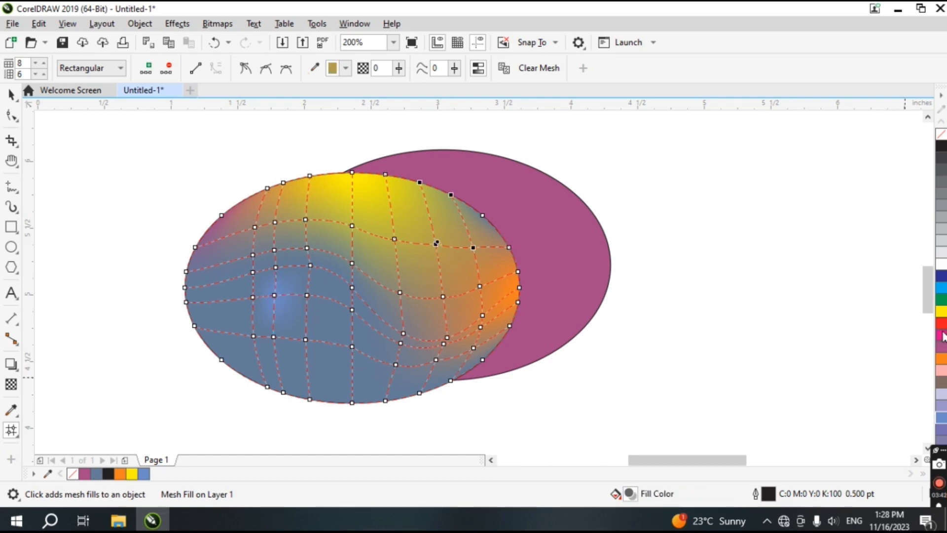
pyautogui.click(941, 335)
# Move the mesh-filled ellipse to the right so it overlaps the pink ellipse's right side
pyautogui.click(11, 93)
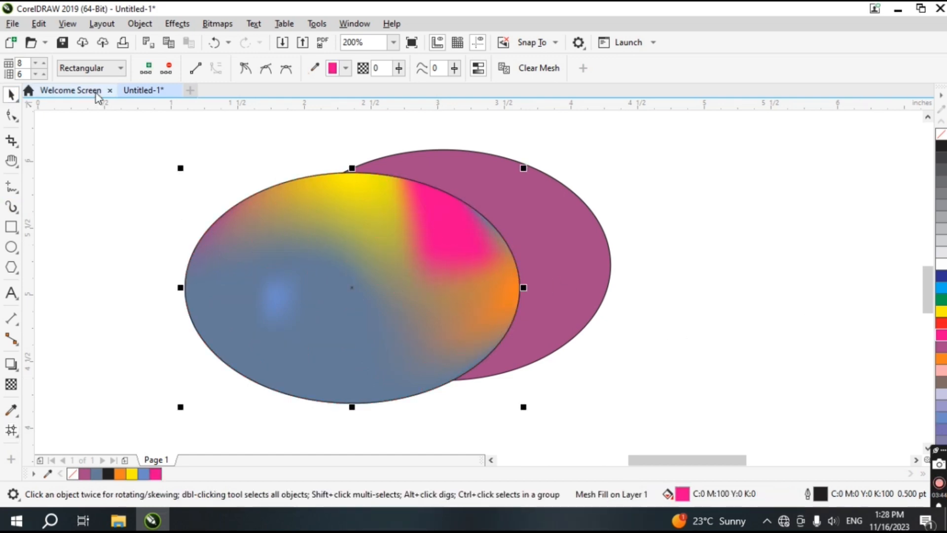
pyautogui.scroll(-1, 570, 397)
pyautogui.moveTo(432, 335); pyautogui.dragTo(606, 340)
# Clear the ellipse's mesh and undo the clearing
pyautogui.click(11, 430)
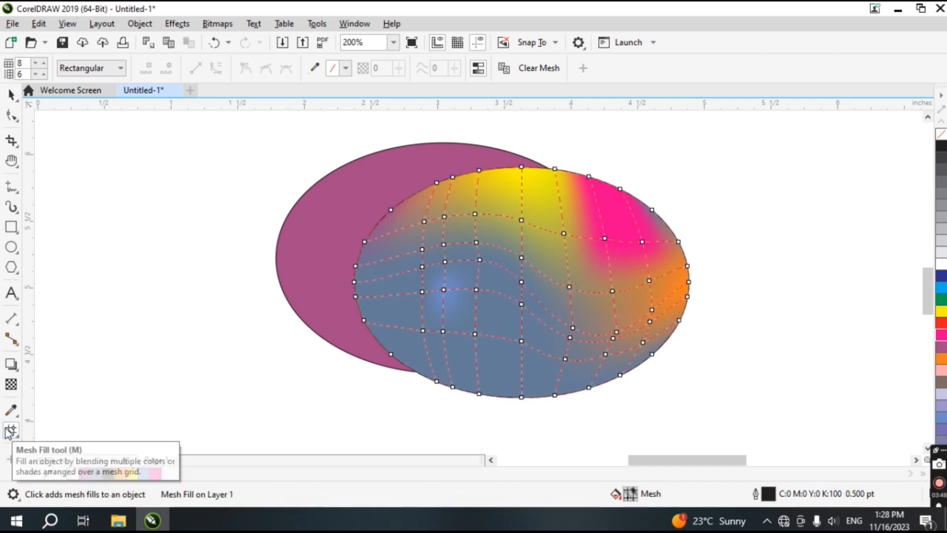
pyautogui.click(103, 71)
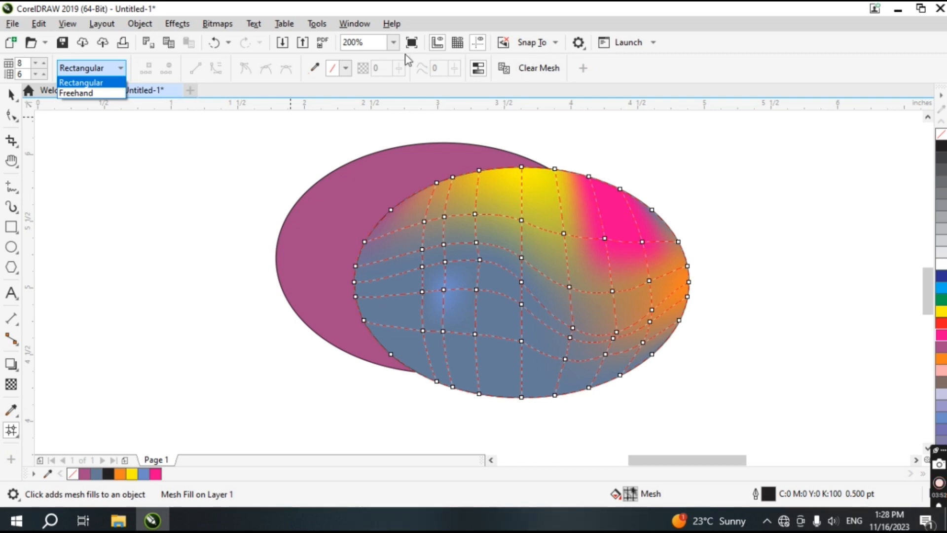
pyautogui.click(535, 70)
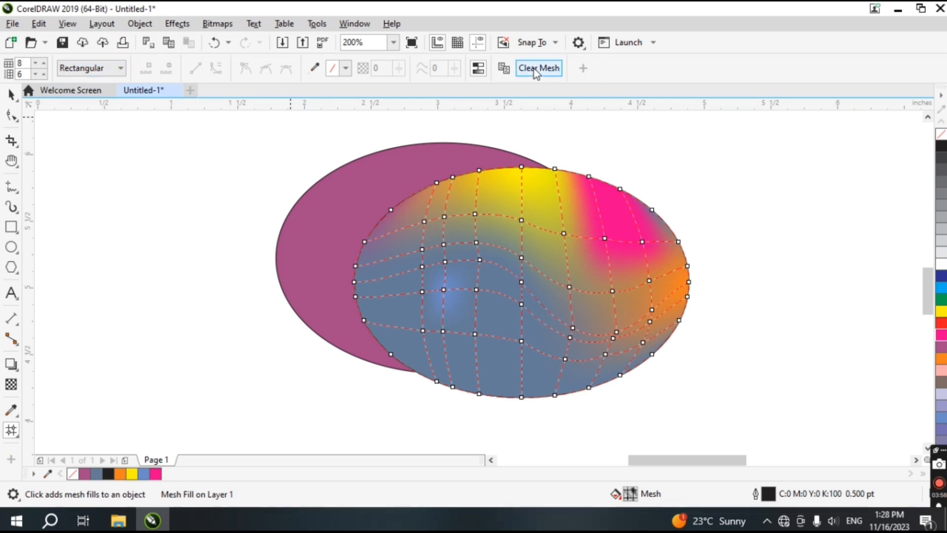
pyautogui.click(534, 69)
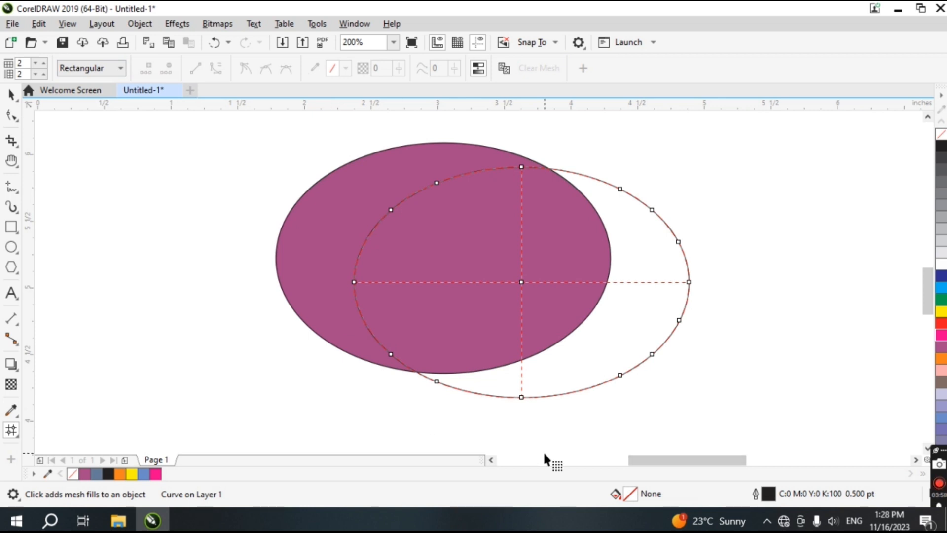
pyautogui.hotkey('ctrl', 'z')
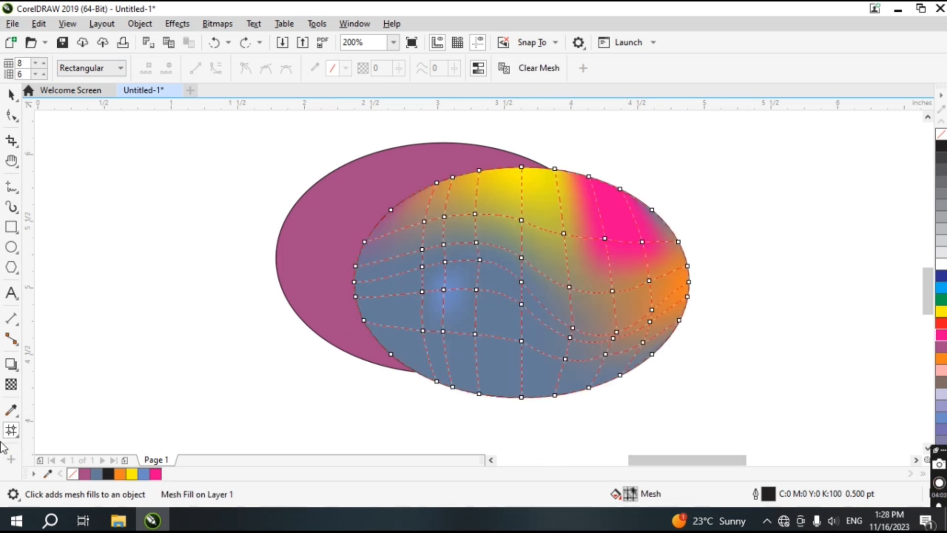
# Shift a mesh node near the top slightly right and set its colour to C16 M0 Y100 K0
pyautogui.moveTo(521, 220); pyautogui.dragTo(542, 229)
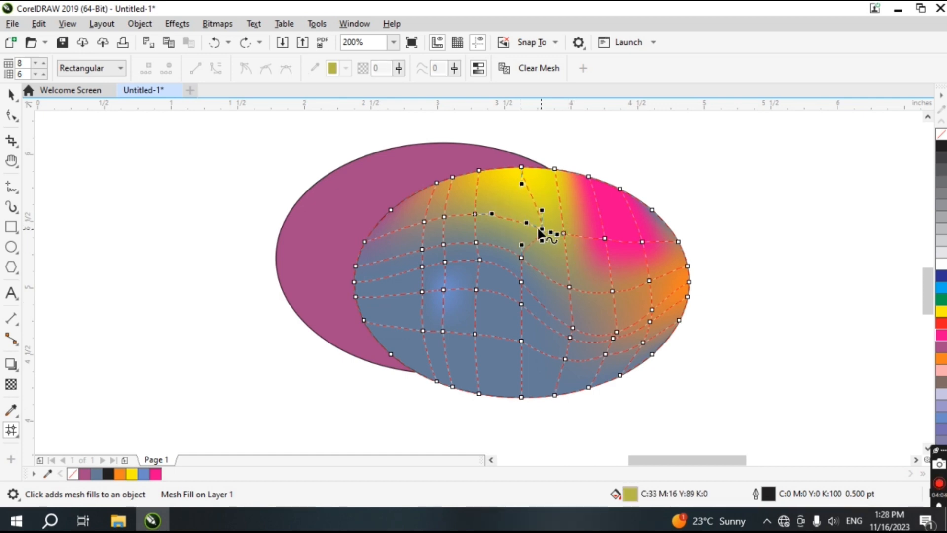
pyautogui.click(345, 68)
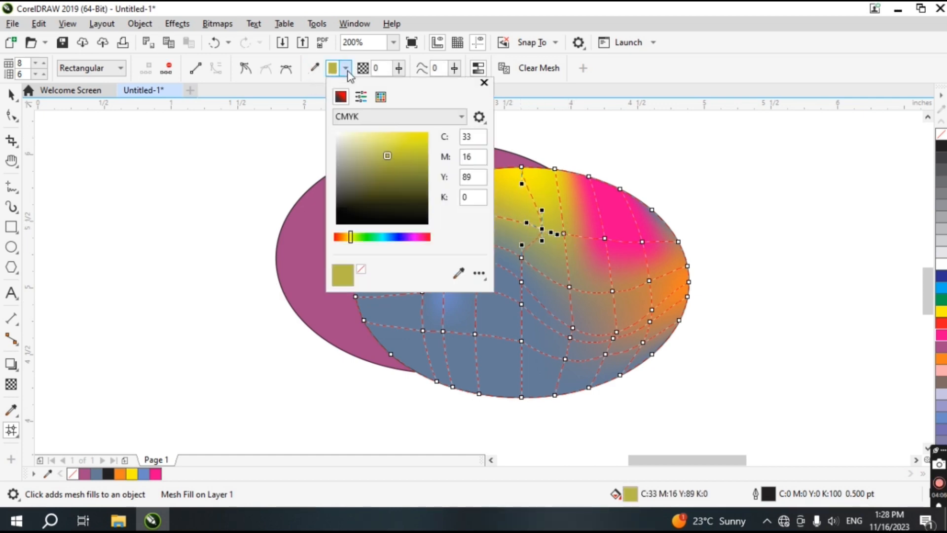
pyautogui.click(420, 140)
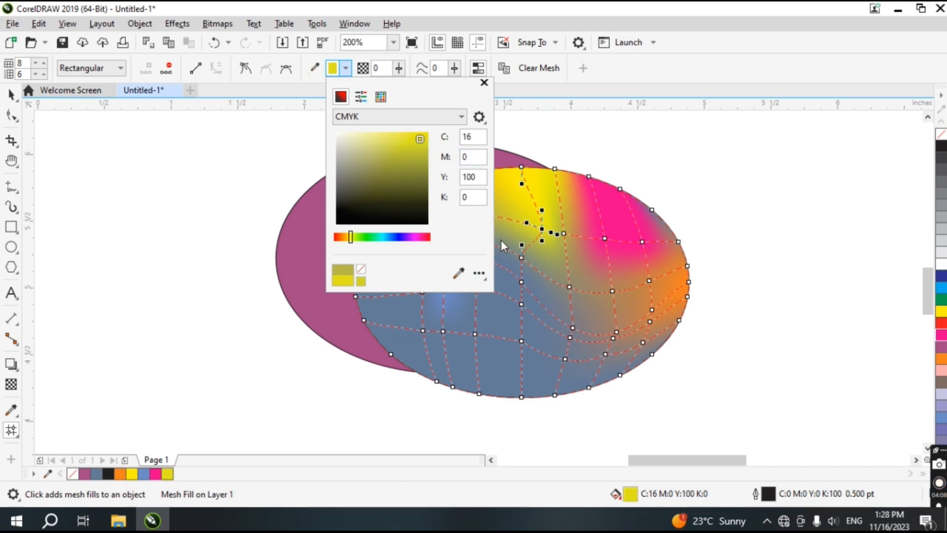
pyautogui.click(484, 83)
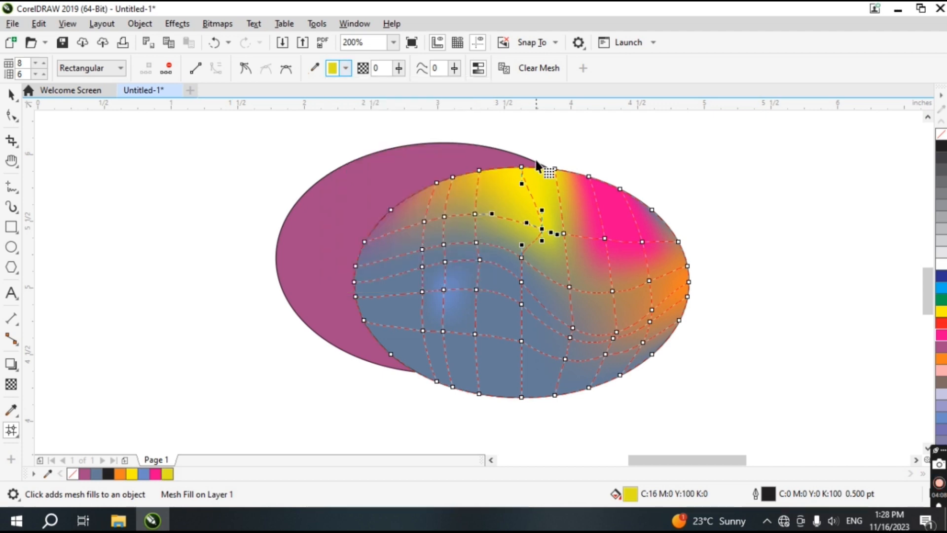
# Change the node type, then move an upper-left mesh node right and colour it brown
pyautogui.click(245, 69)
pyautogui.click(265, 69)
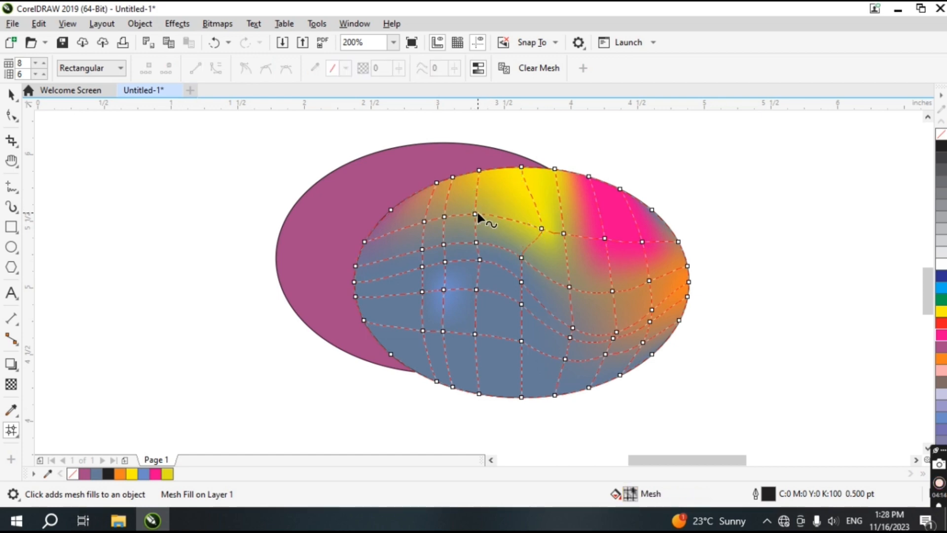
pyautogui.click(475, 212)
pyautogui.moveTo(475, 212); pyautogui.dragTo(502, 206)
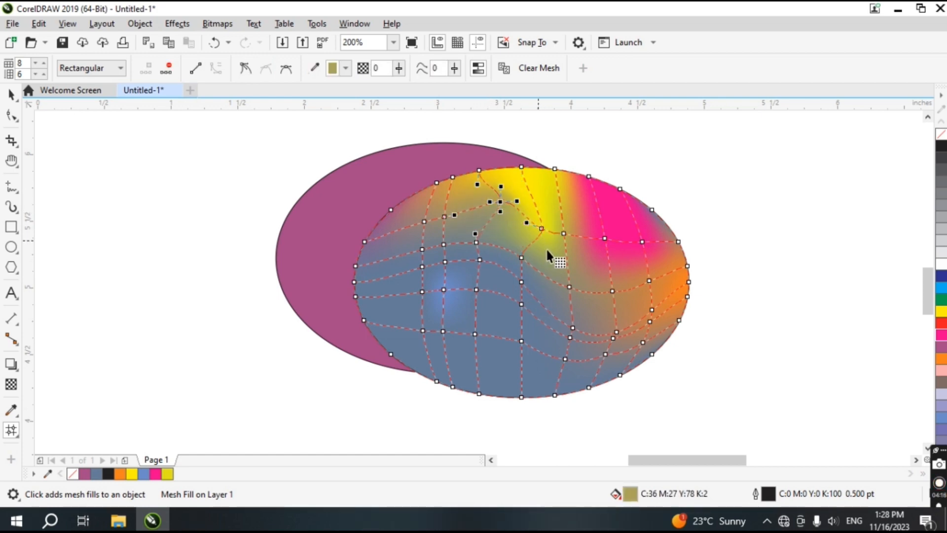
pyautogui.click(940, 382)
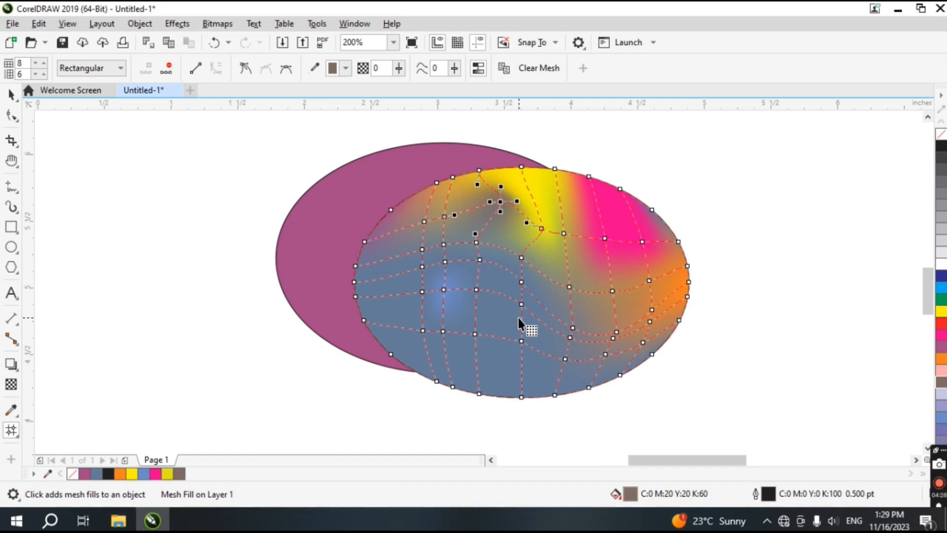
# Browse the toolbox customization list of tool groups and tools
pyautogui.scroll(-3, 534, 295)
pyautogui.scroll(2, 534, 295)
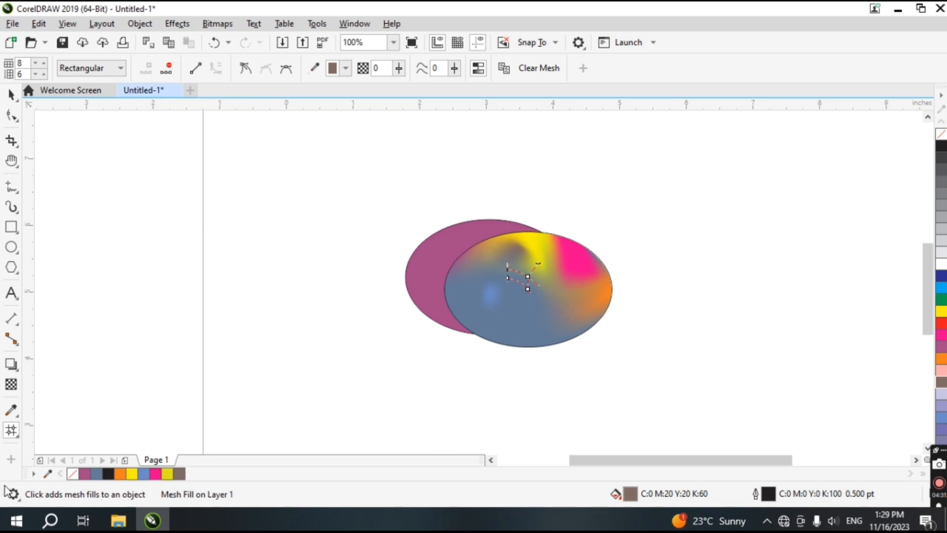
pyautogui.click(11, 460)
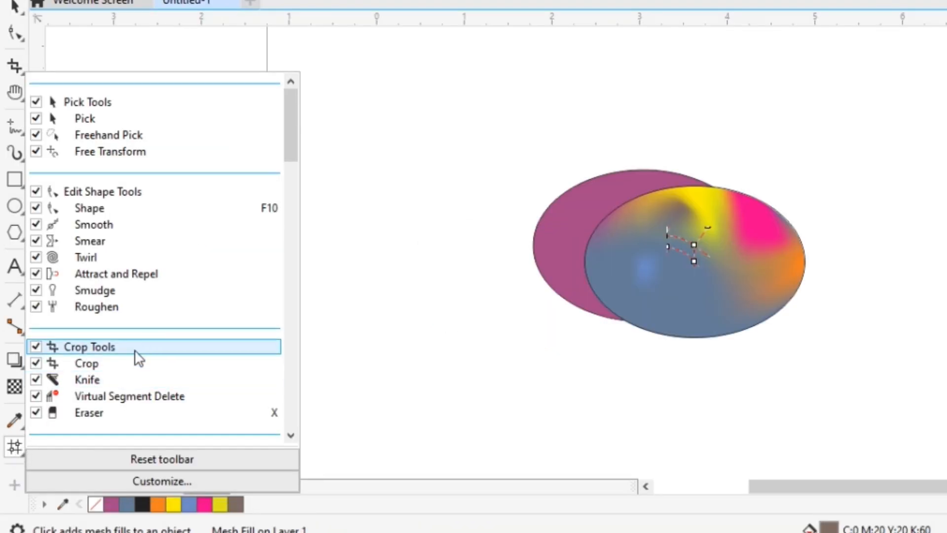
pyautogui.scroll(-5, 81, 296)
pyautogui.scroll(5, 77, 347)
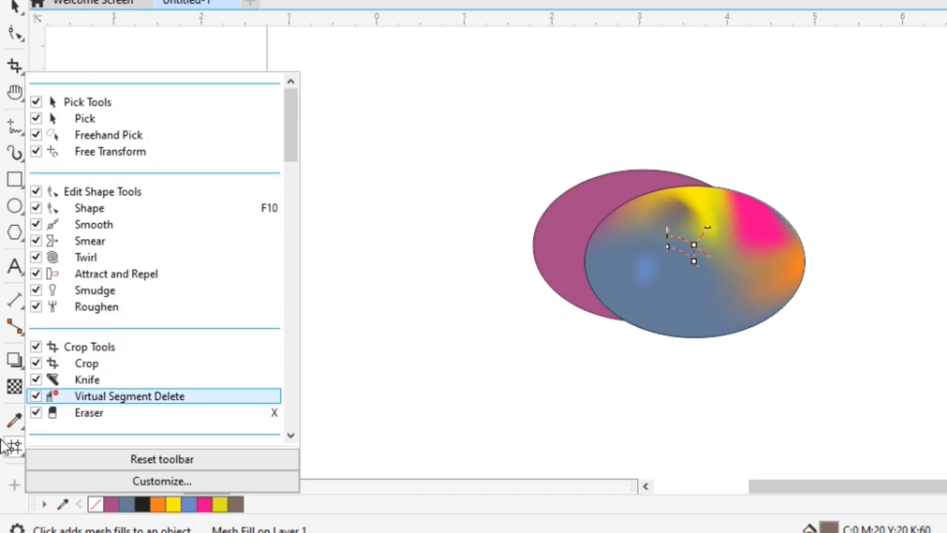
pyautogui.scroll(-8, 93, 281)
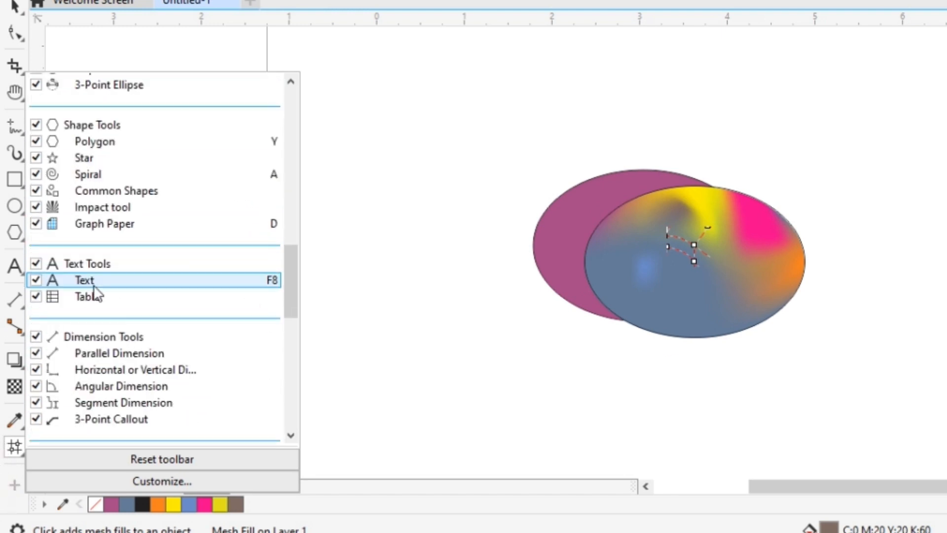
pyautogui.scroll(-8, 94, 291)
pyautogui.click(40, 332)
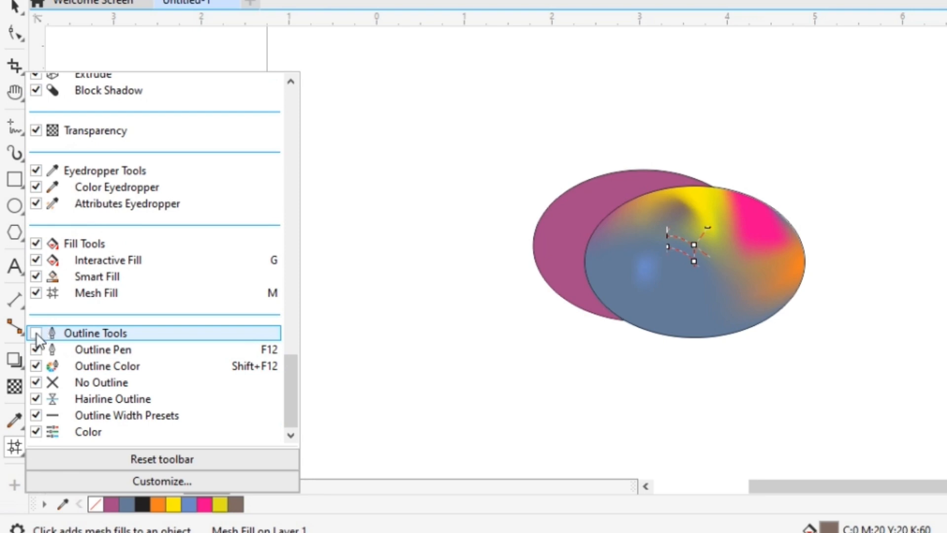
pyautogui.click(36, 334)
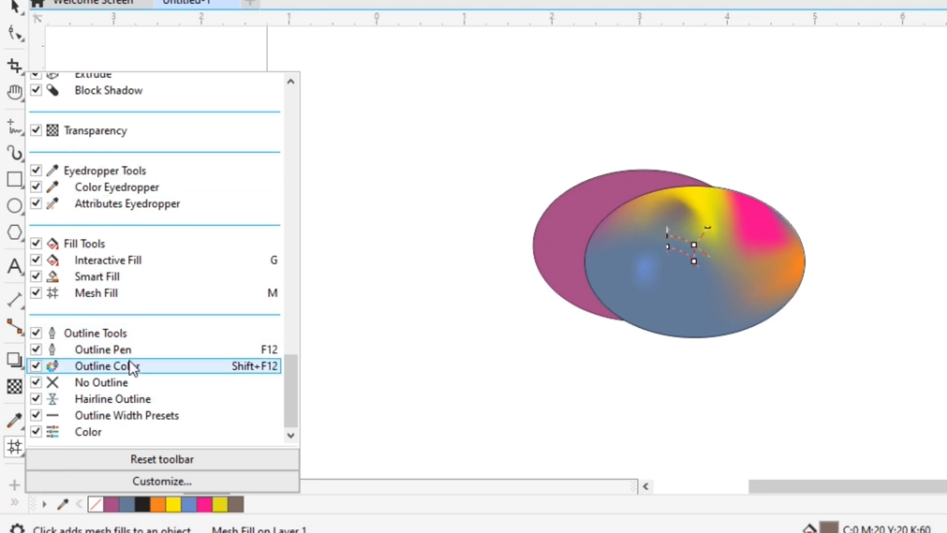
pyautogui.scroll(10, 127, 370)
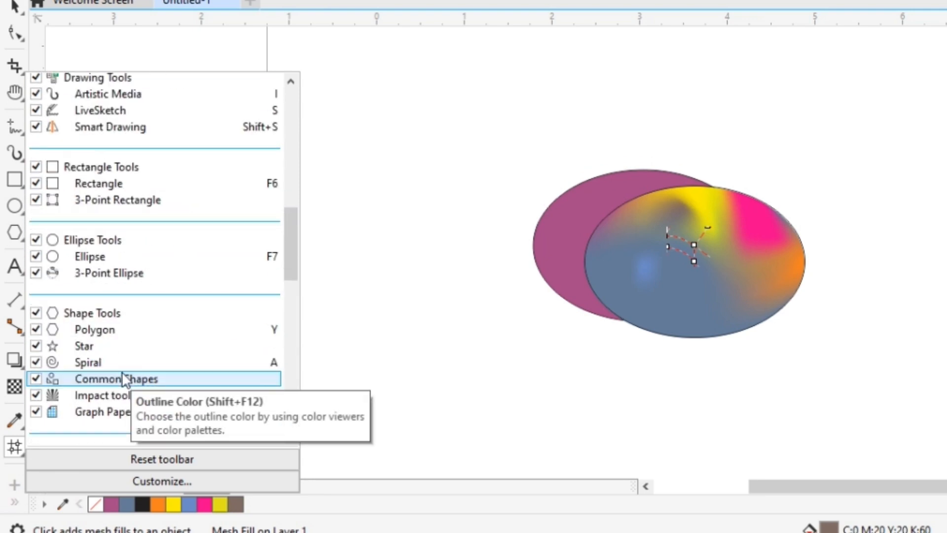
pyautogui.scroll(10, 122, 374)
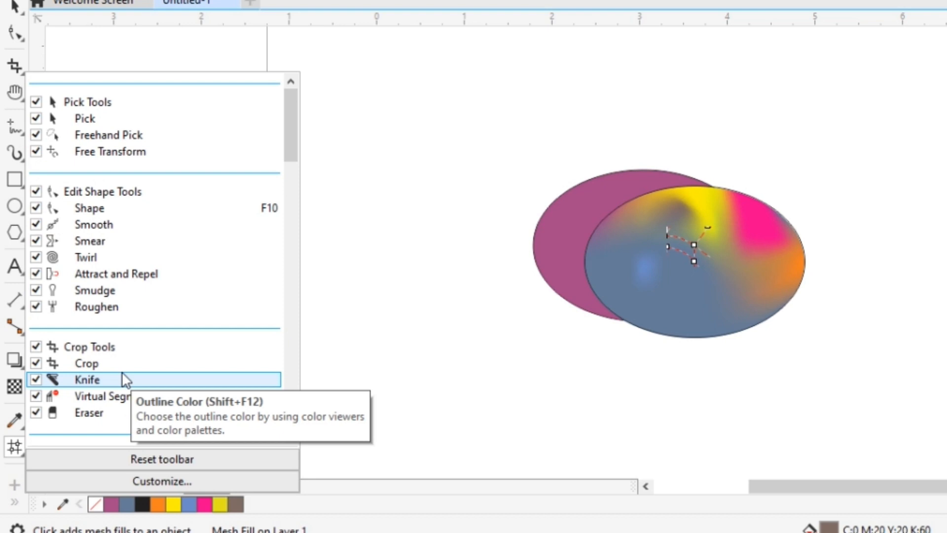
pyautogui.click(89, 46)
# Select all the nodes of the ellipse's mesh
pyautogui.moveTo(417, 130); pyautogui.dragTo(946, 370)
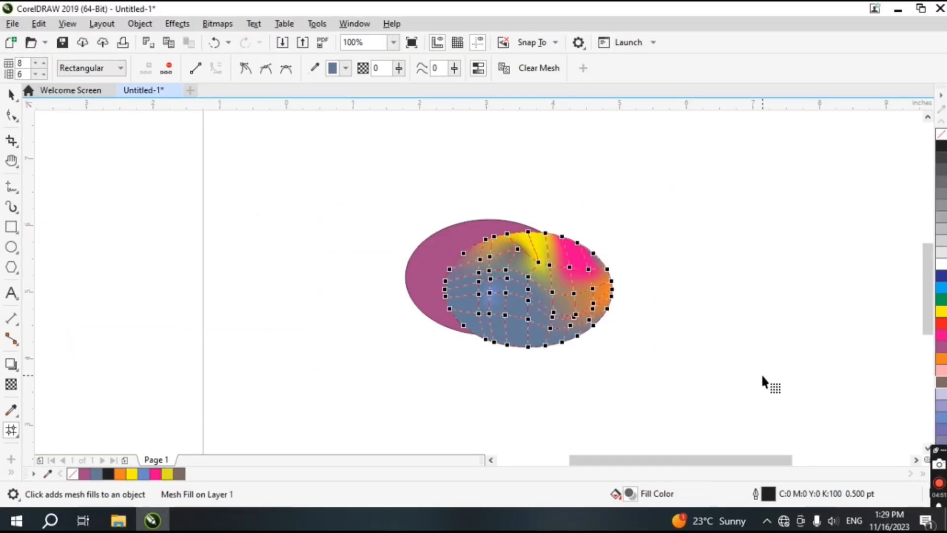